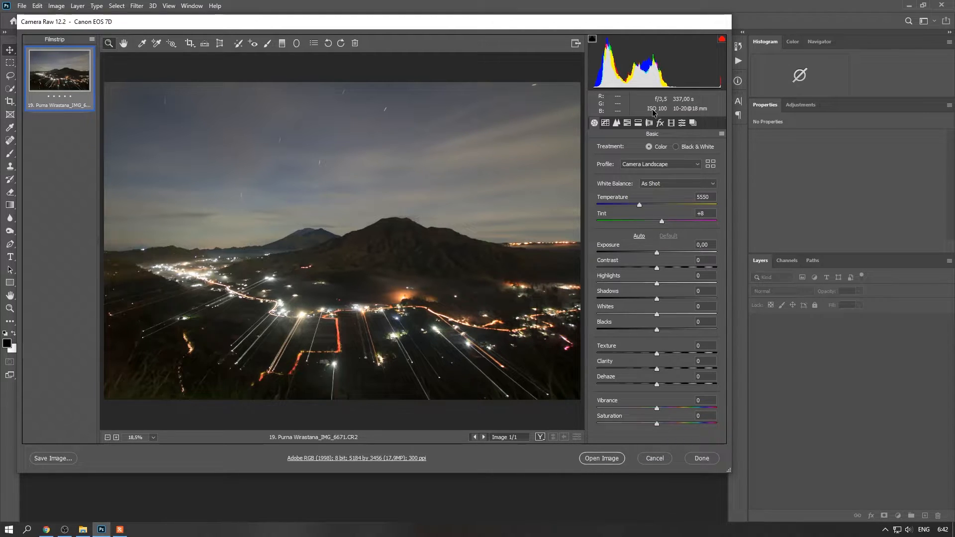
Step: Remove chromatic aberration and enable lens profile corrections for the photo
{"action": "left_click", "coordinate": [650, 122]}
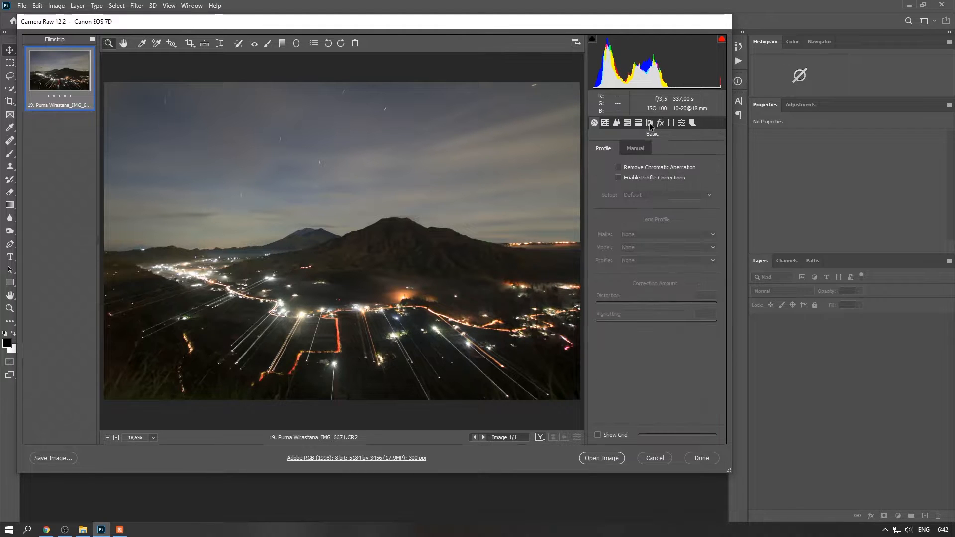
{"action": "left_click", "coordinate": [618, 167]}
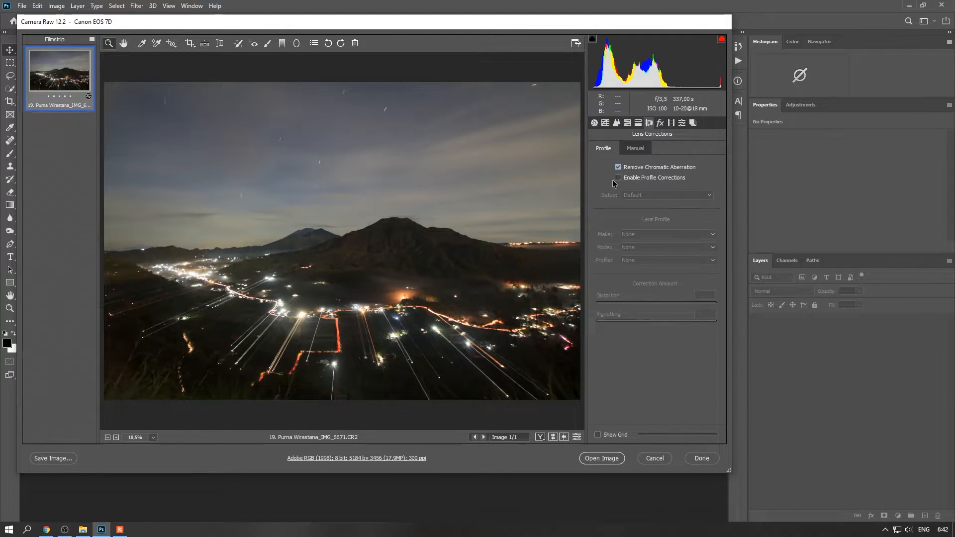
{"action": "left_click", "coordinate": [618, 177]}
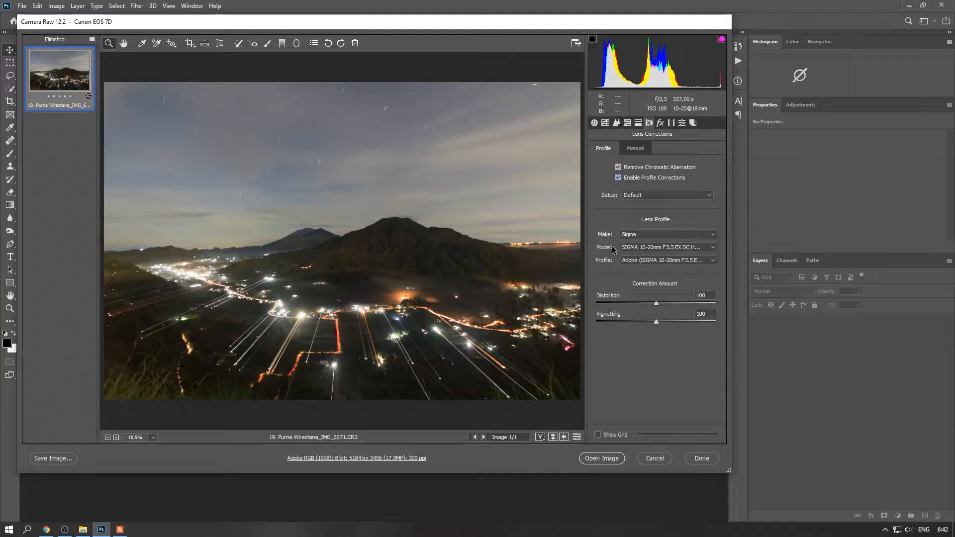
Step: Apply automatic tone adjustments to the photo in the Basic settings
{"action": "left_click", "coordinate": [595, 124]}
{"action": "left_click", "coordinate": [640, 236]}
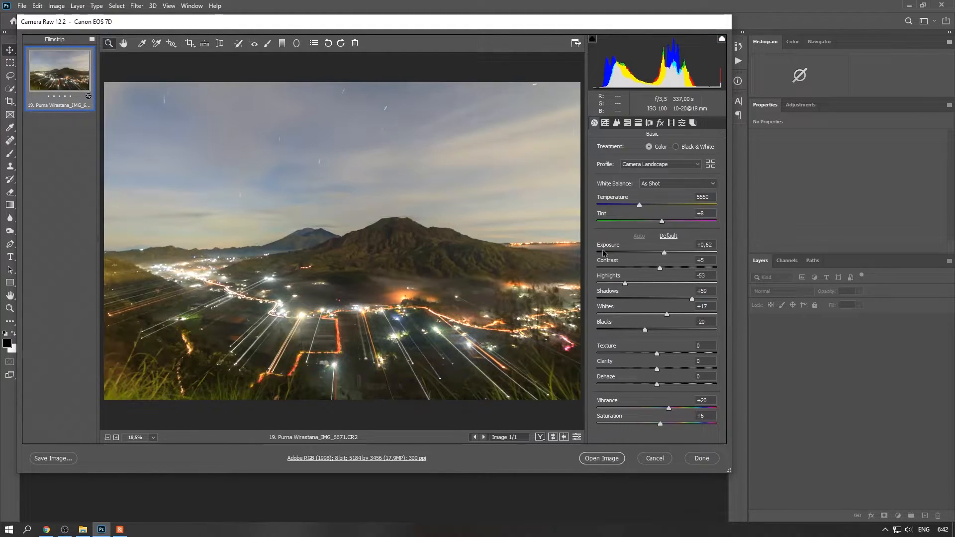
Step: Set the white balance by sampling the clouds just above the mountain peak, and lower the exposure to -0,05
{"action": "left_click", "coordinate": [142, 43]}
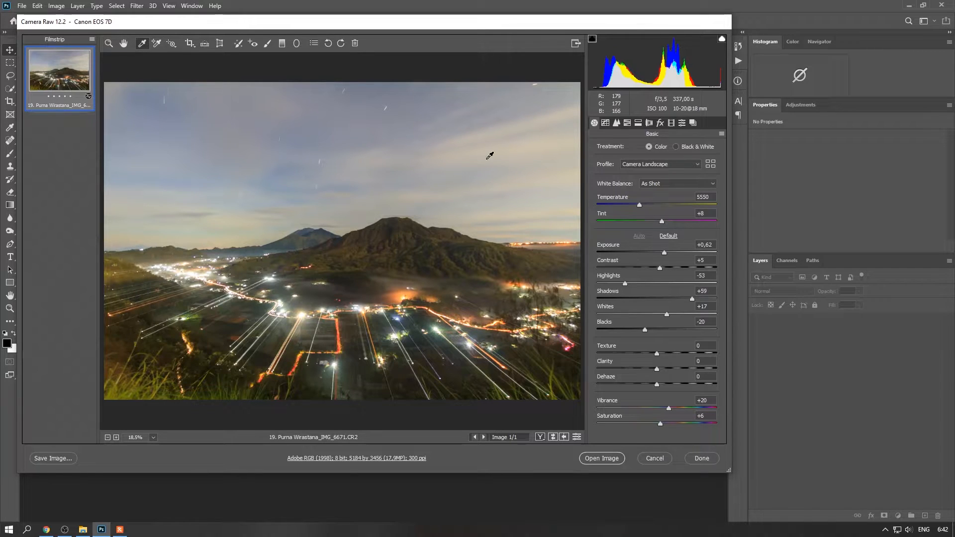
{"action": "left_click", "coordinate": [416, 194]}
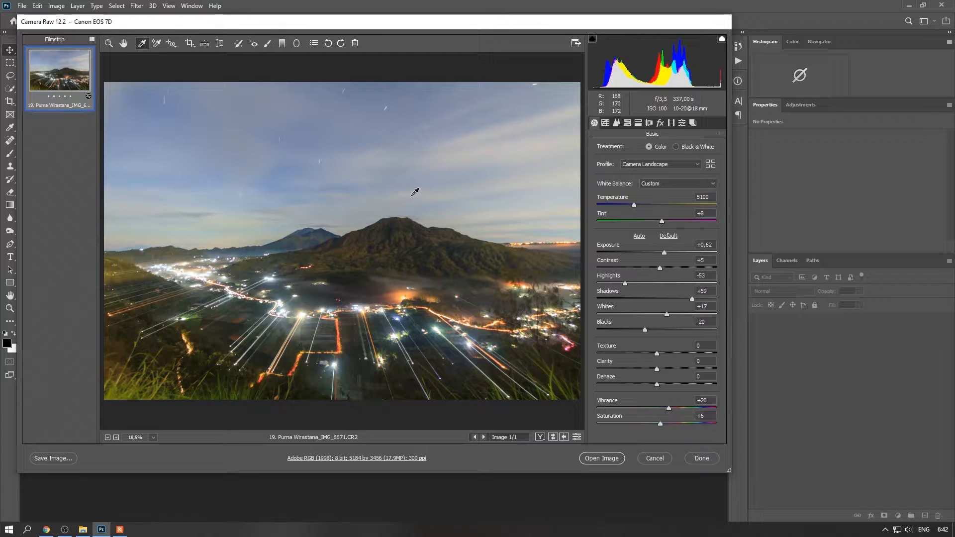
{"action": "left_click", "coordinate": [413, 193]}
{"action": "key", "text": "h"}
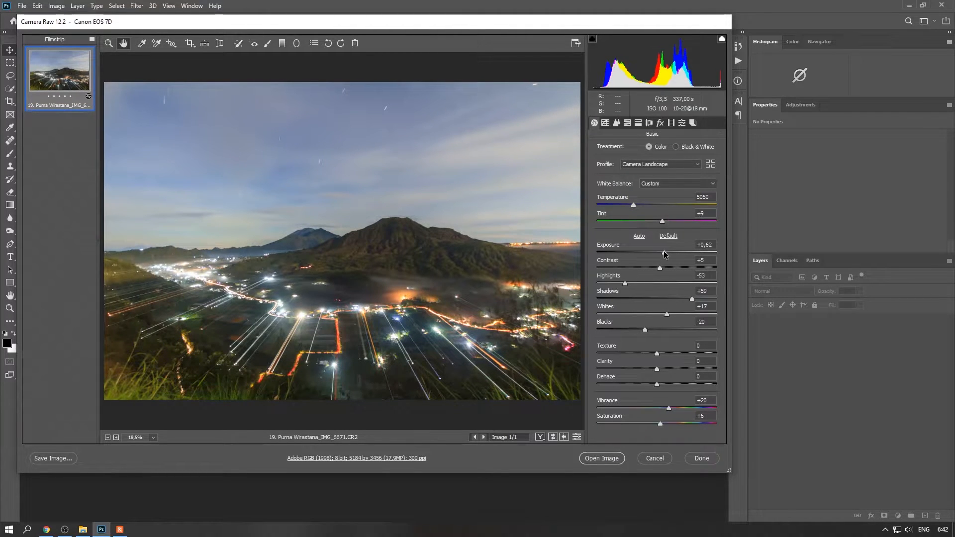
{"action": "left_click_drag", "start_coordinate": [665, 254], "coordinate": [657, 255]}
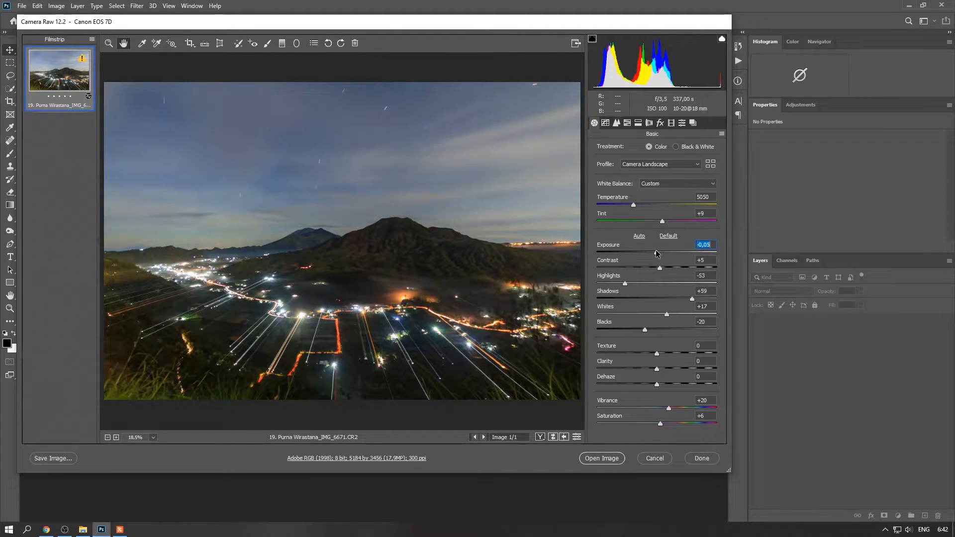
Step: Shift the HSL hues to -15 for Blues, -49 for Purples and -49 for Magentas
{"action": "left_click", "coordinate": [628, 124]}
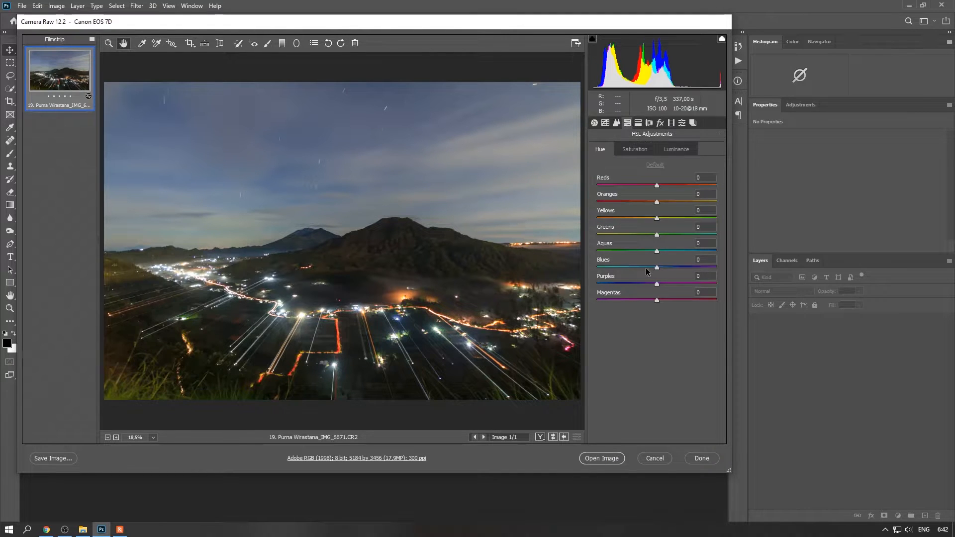
{"action": "left_click_drag", "start_coordinate": [657, 269], "coordinate": [628, 301]}
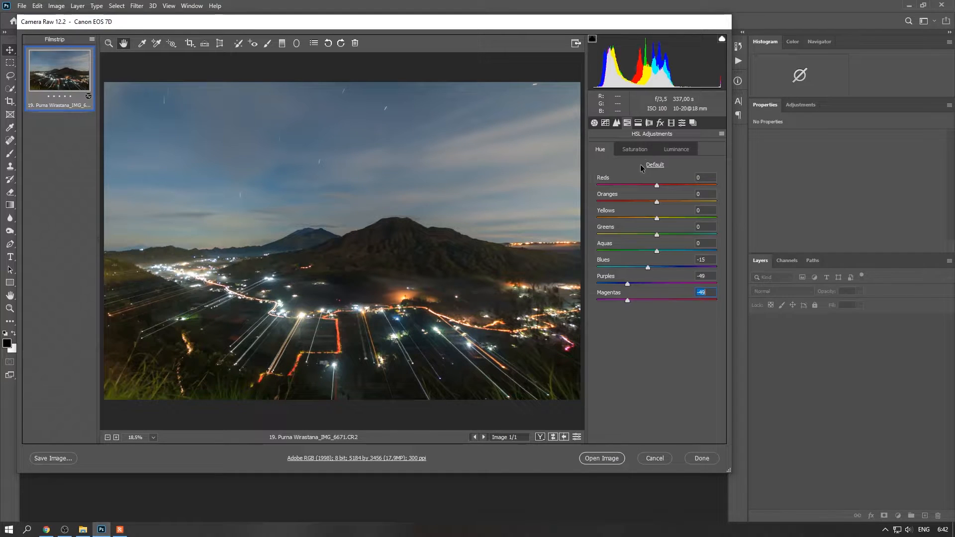
Step: Set the HSL saturation of Blues to +28 and lower the saturation of Purples and Magentas
{"action": "left_click", "coordinate": [634, 149]}
{"action": "mouse_move", "coordinate": [657, 267]}
{"action": "left_mouse_down"}
{"action": "mouse_move", "coordinate": [674, 266]}
{"action": "mouse_move", "coordinate": [641, 266]}
{"action": "left_mouse_up"}
{"action": "left_click", "coordinate": [677, 149]}
{"action": "left_click", "coordinate": [639, 150]}
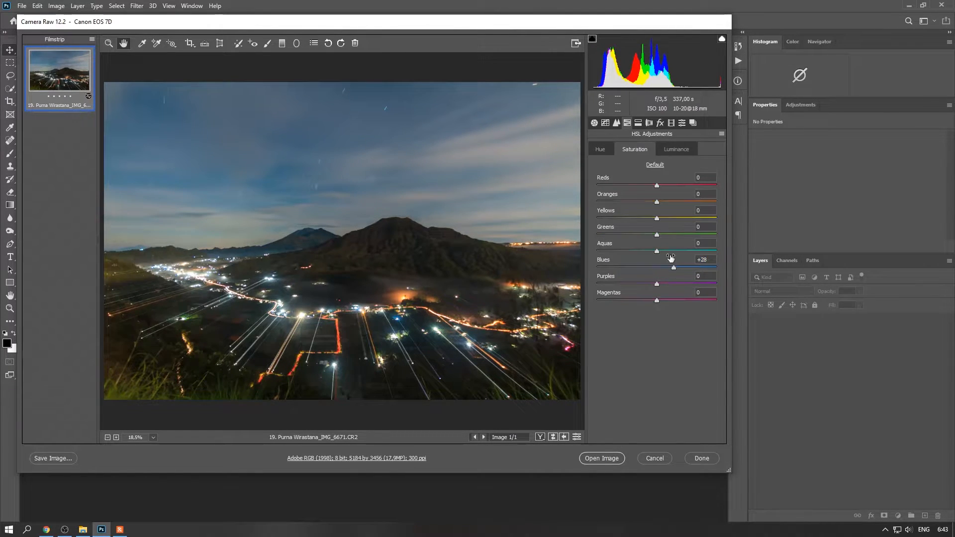
{"action": "left_click_drag", "start_coordinate": [656, 287], "coordinate": [631, 300]}
Step: Set the photo's overall Shadows to +100 and Highlights to -100 in the Basic settings
{"action": "left_click", "coordinate": [595, 124]}
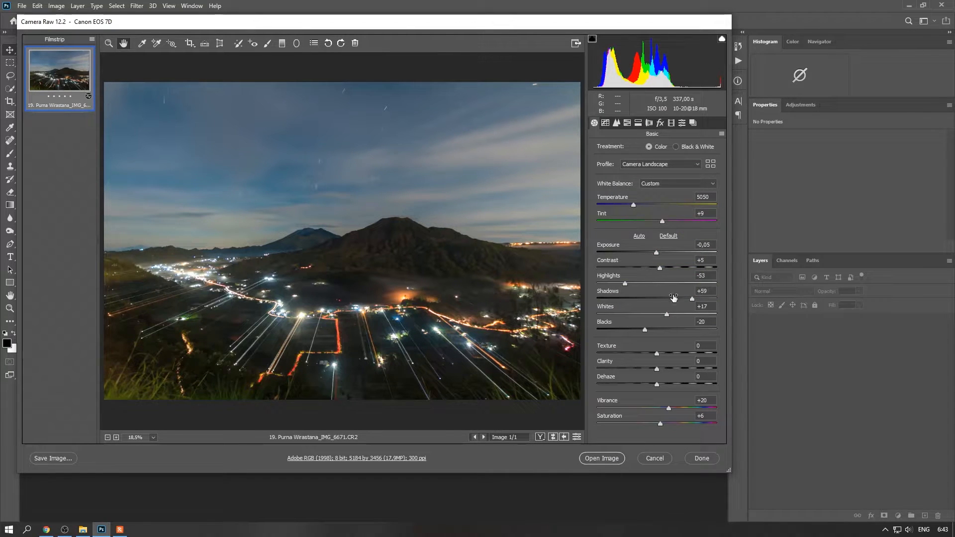
{"action": "left_click_drag", "start_coordinate": [692, 298], "coordinate": [717, 299]}
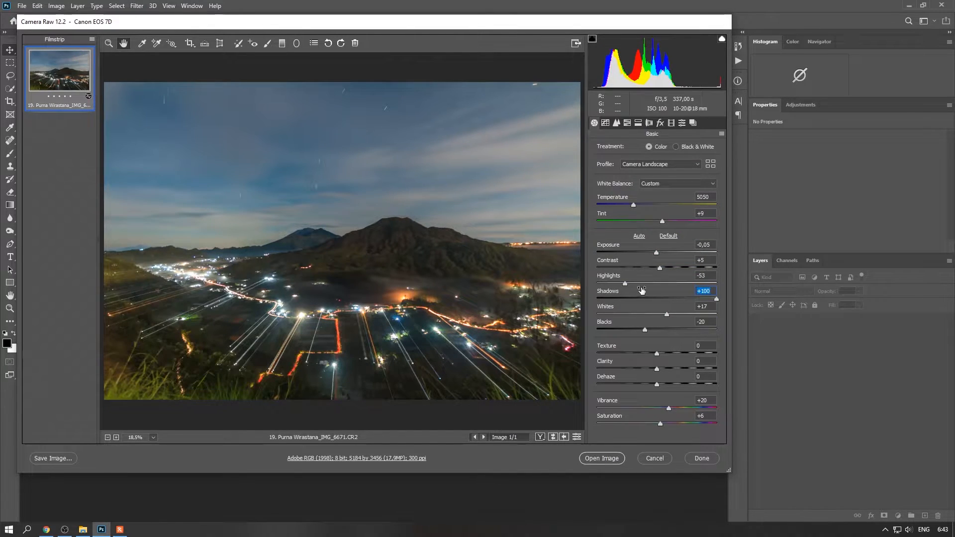
{"action": "left_click_drag", "start_coordinate": [626, 283], "coordinate": [585, 286]}
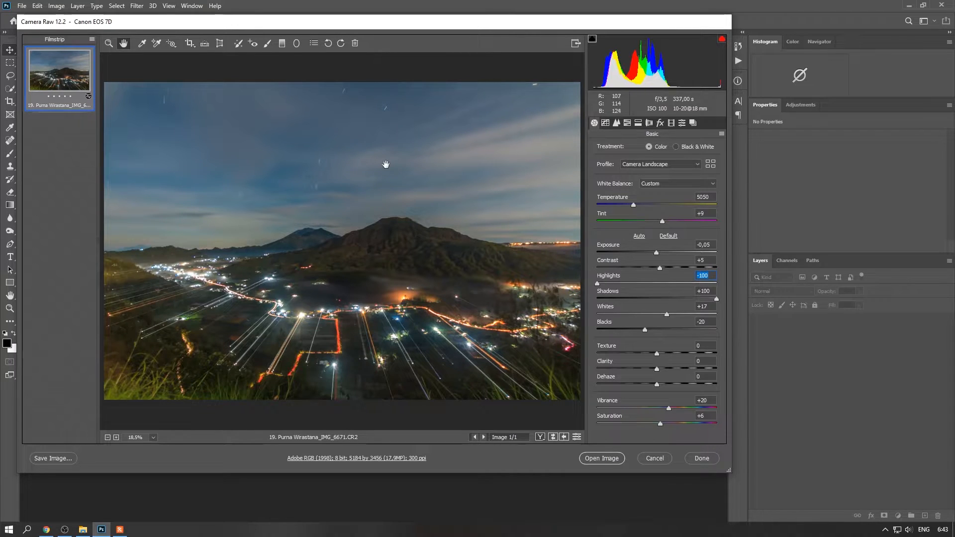
Step: Draw a vertical graduated filter from the mountain's base up into the lower sky, using reset settings with Shadows +69 and Exposure +0,50
{"action": "left_click", "coordinate": [282, 43]}
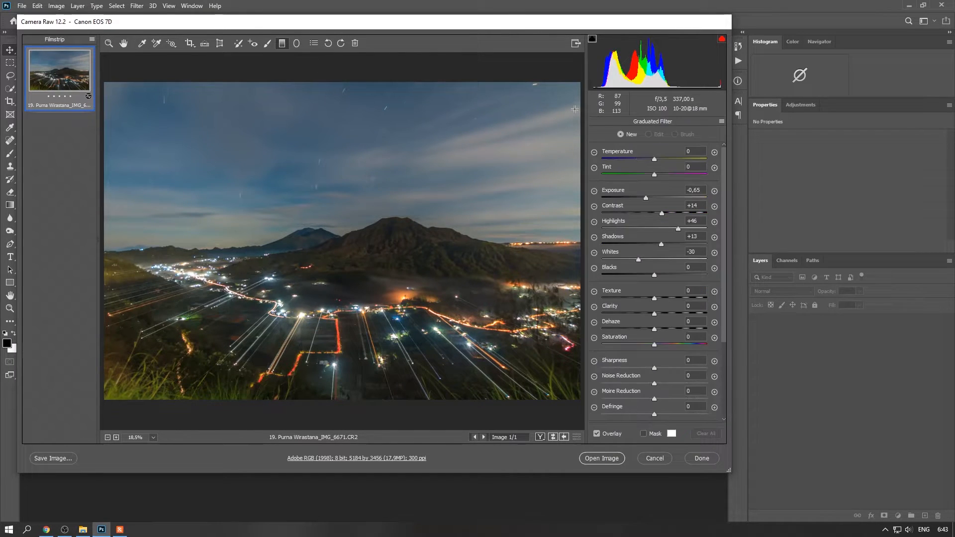
{"action": "left_click", "coordinate": [721, 121]}
{"action": "left_click", "coordinate": [737, 145]}
{"action": "left_click_drag", "start_coordinate": [655, 245], "coordinate": [699, 246]}
{"action": "left_click_drag", "start_coordinate": [655, 198], "coordinate": [661, 199]}
{"action": "key", "text": "shift"}
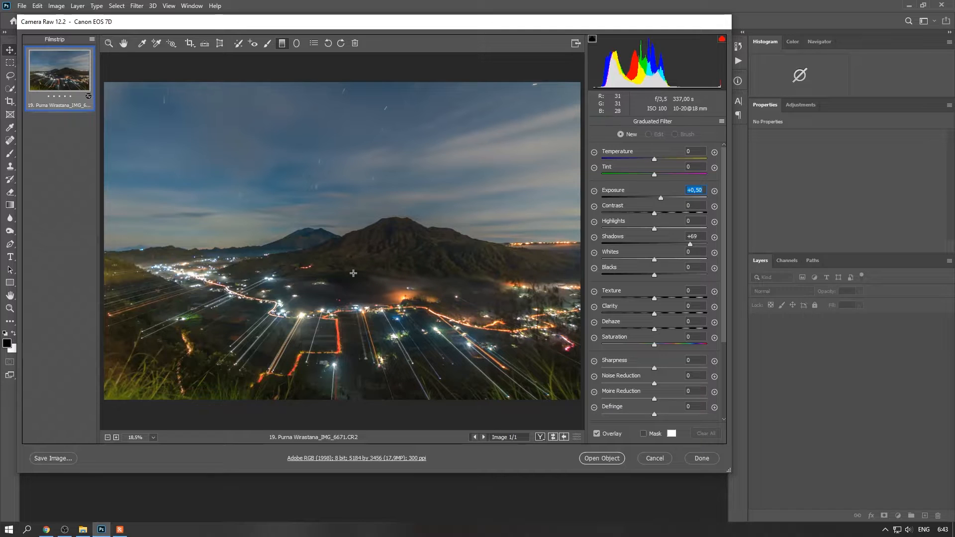
{"action": "left_click_drag", "start_coordinate": [353, 273], "coordinate": [356, 200]}
Step: Adjust the foreground graduated filter to Exposure +1,00, Contrast +19, Highlights -100 and Whites -33
{"action": "left_click_drag", "start_coordinate": [660, 199], "coordinate": [667, 197]}
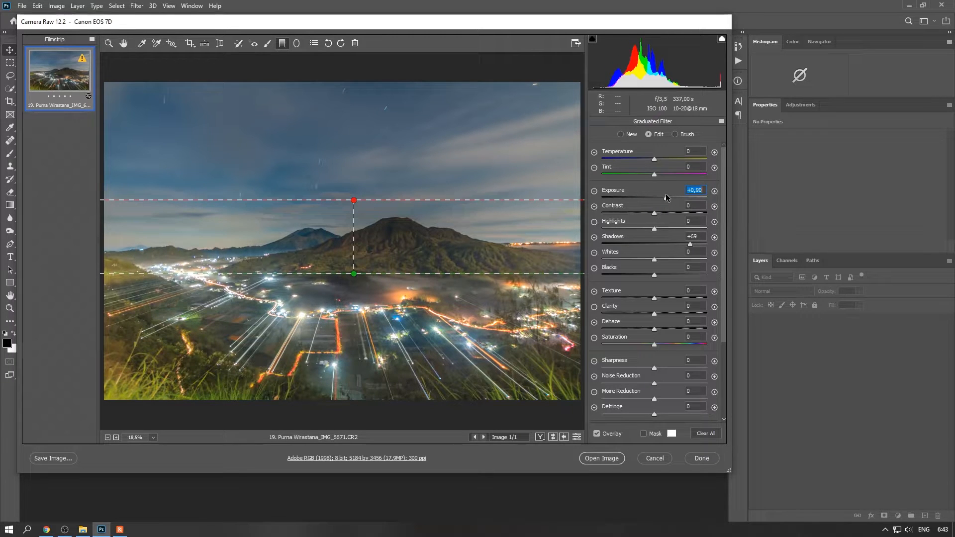
{"action": "left_click_drag", "start_coordinate": [654, 229], "coordinate": [587, 230]}
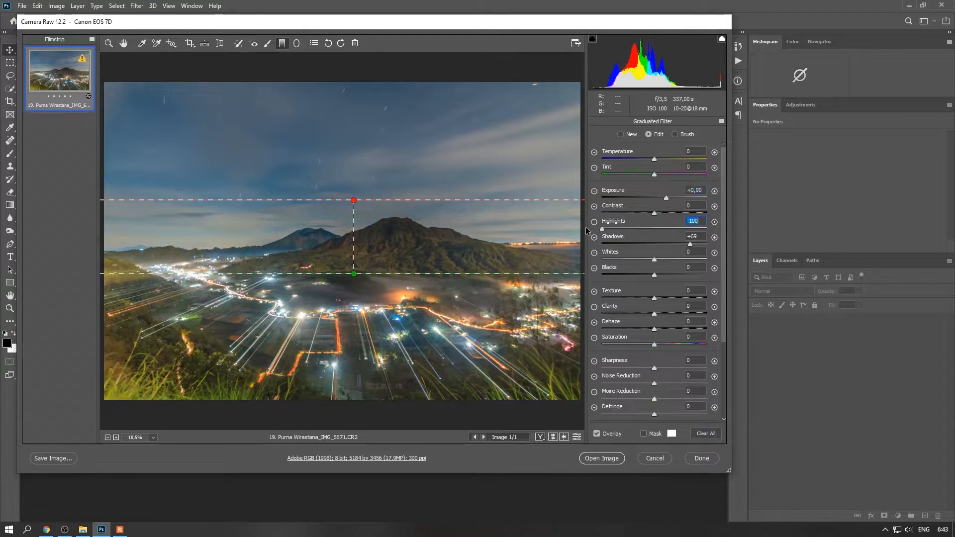
{"action": "mouse_move", "coordinate": [654, 260]}
{"action": "left_mouse_down"}
{"action": "mouse_move", "coordinate": [625, 258]}
{"action": "mouse_move", "coordinate": [635, 259]}
{"action": "left_mouse_up"}
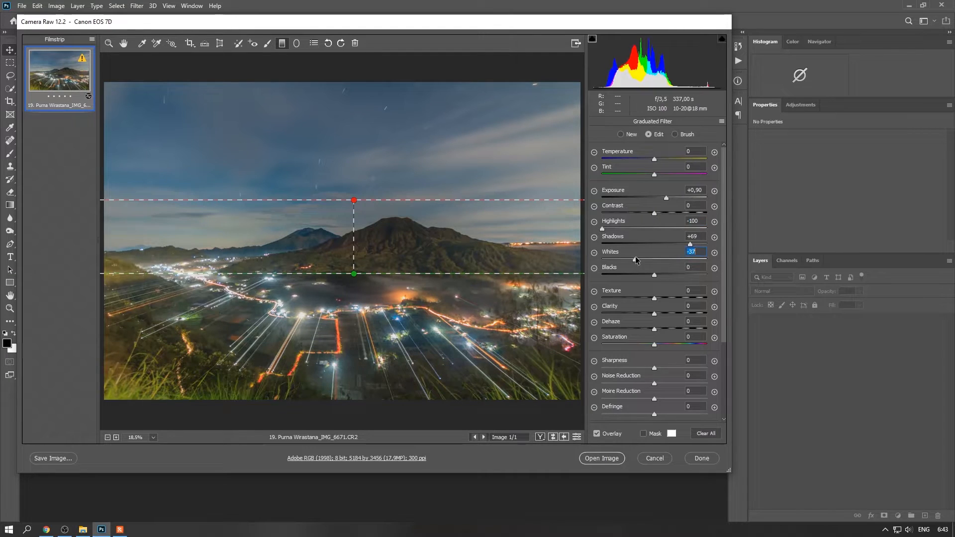
{"action": "mouse_move", "coordinate": [657, 213]}
{"action": "left_mouse_down"}
{"action": "mouse_move", "coordinate": [670, 212]}
{"action": "mouse_move", "coordinate": [669, 199]}
{"action": "left_mouse_up"}
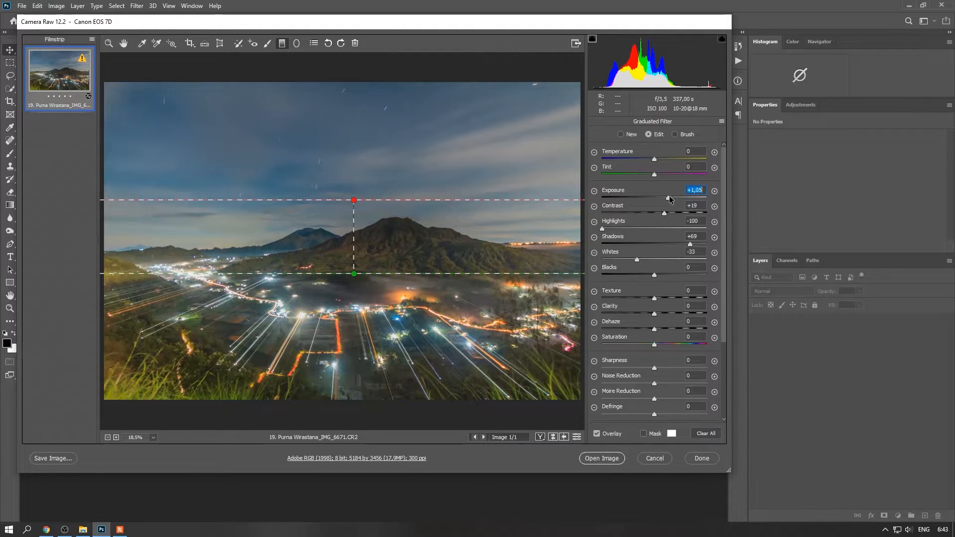
{"action": "left_click", "coordinate": [123, 44]}
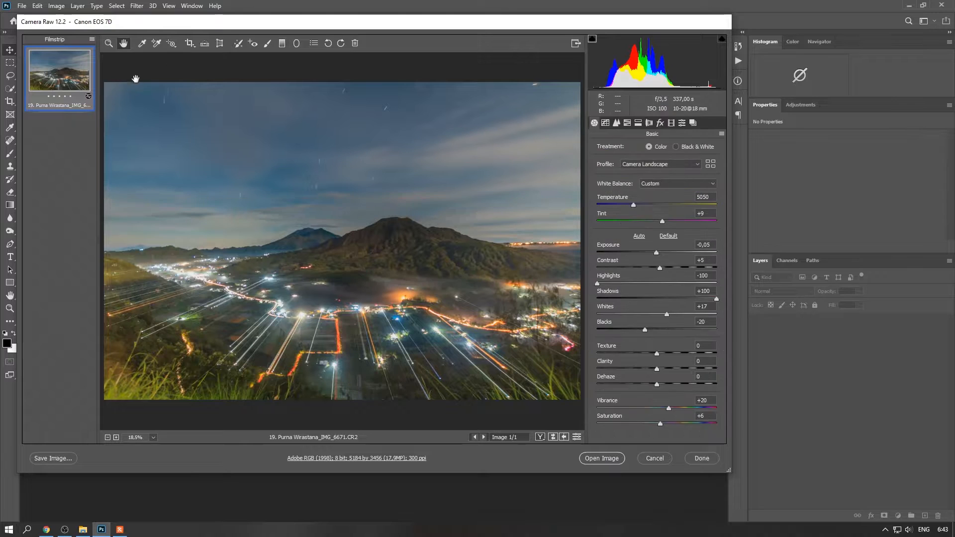
Step: Paint over the bright city lights with a reset Adjustment Brush, setting its Highlights to -70 and Whites to -22
{"action": "left_click", "coordinate": [268, 43]}
{"action": "left_click", "coordinate": [722, 122]}
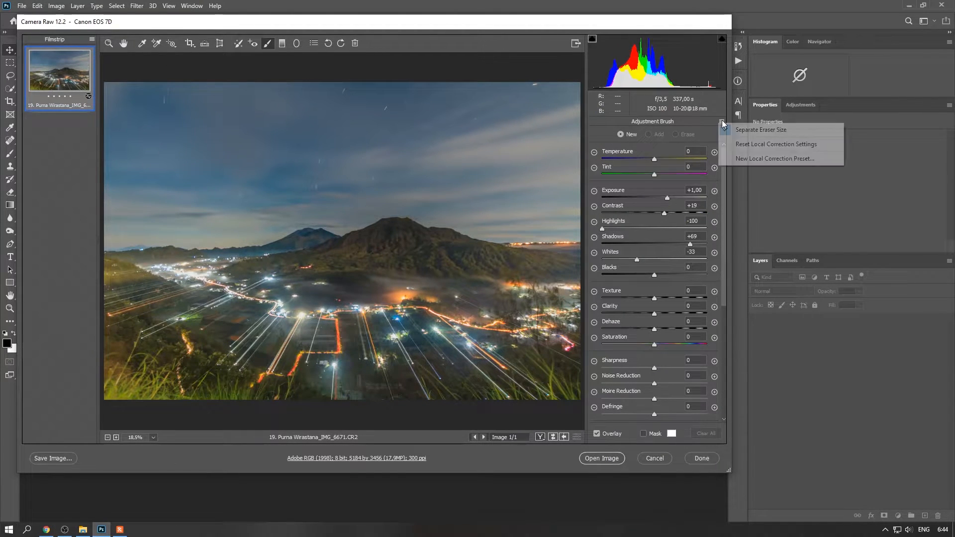
{"action": "left_click", "coordinate": [766, 143]}
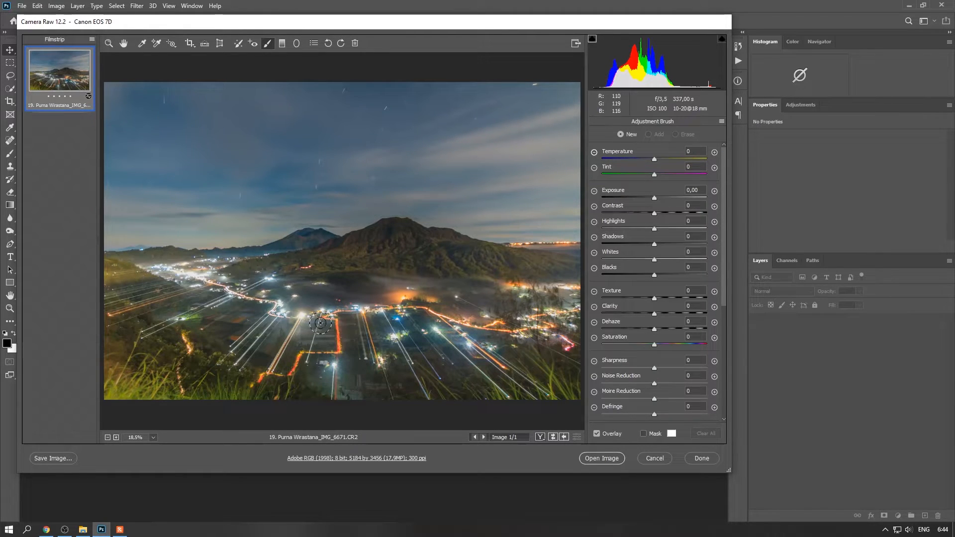
{"action": "left_click_drag", "start_coordinate": [654, 232], "coordinate": [639, 230]}
{"action": "mouse_move", "coordinate": [182, 272]}
{"action": "left_mouse_down"}
{"action": "mouse_move", "coordinate": [435, 314]}
{"action": "mouse_move", "coordinate": [434, 328]}
{"action": "mouse_move", "coordinate": [400, 335]}
{"action": "mouse_move", "coordinate": [384, 356]}
{"action": "mouse_move", "coordinate": [329, 361]}
{"action": "mouse_move", "coordinate": [437, 318]}
{"action": "mouse_move", "coordinate": [520, 328]}
{"action": "mouse_move", "coordinate": [566, 311]}
{"action": "mouse_move", "coordinate": [558, 293]}
{"action": "mouse_move", "coordinate": [515, 290]}
{"action": "mouse_move", "coordinate": [571, 321]}
{"action": "mouse_move", "coordinate": [491, 326]}
{"action": "mouse_move", "coordinate": [461, 303]}
{"action": "mouse_move", "coordinate": [481, 328]}
{"action": "mouse_move", "coordinate": [329, 319]}
{"action": "mouse_move", "coordinate": [183, 275]}
{"action": "left_mouse_up"}
{"action": "mouse_move", "coordinate": [697, 229]}
{"action": "left_mouse_down"}
{"action": "mouse_move", "coordinate": [561, 237]}
{"action": "mouse_move", "coordinate": [618, 240]}
{"action": "mouse_move", "coordinate": [647, 259]}
{"action": "mouse_move", "coordinate": [625, 258]}
{"action": "mouse_move", "coordinate": [651, 260]}
{"action": "mouse_move", "coordinate": [637, 262]}
{"action": "left_mouse_up"}
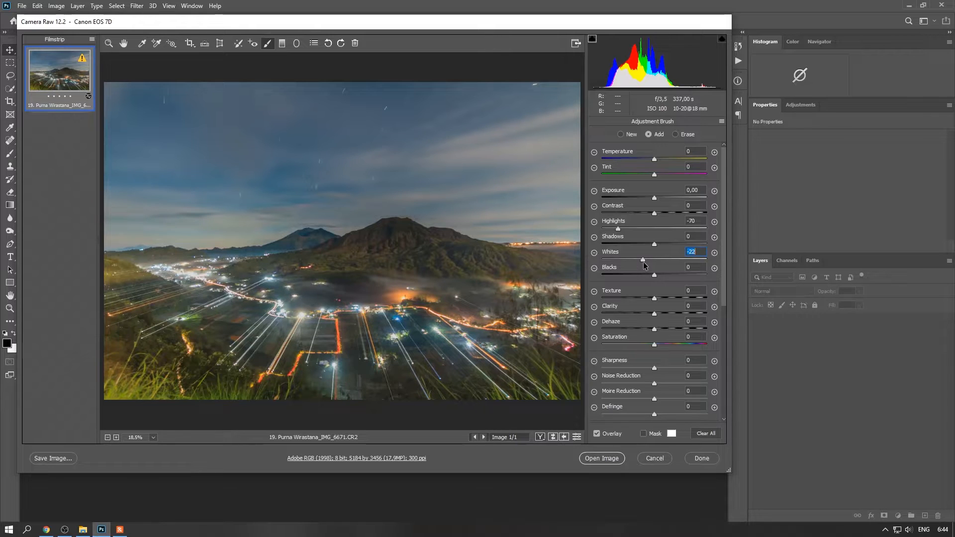
{"action": "left_click", "coordinate": [124, 44]}
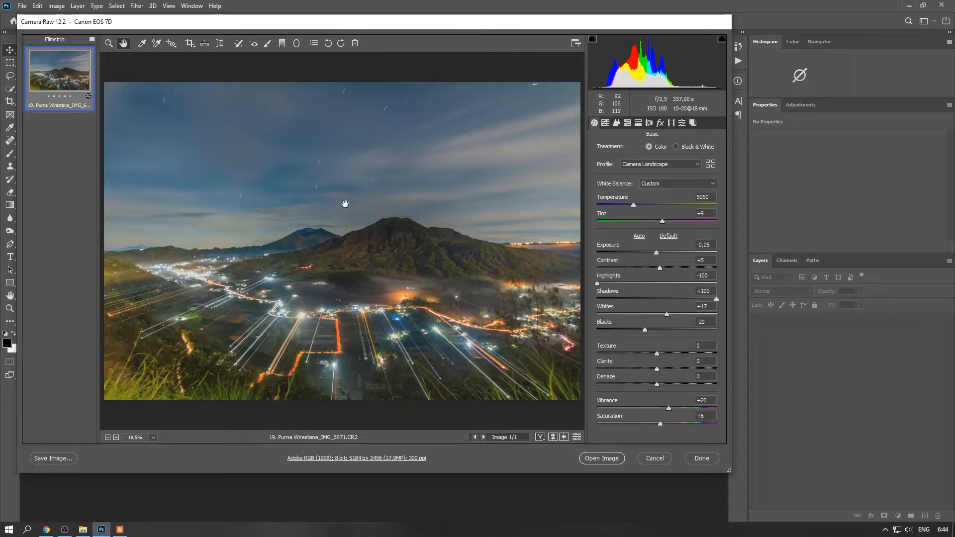
Step: Cool the foreground by lowering the color temperature of the existing graduated filter
{"action": "left_click", "coordinate": [278, 46]}
{"action": "left_click_drag", "start_coordinate": [354, 273], "coordinate": [353, 200]}
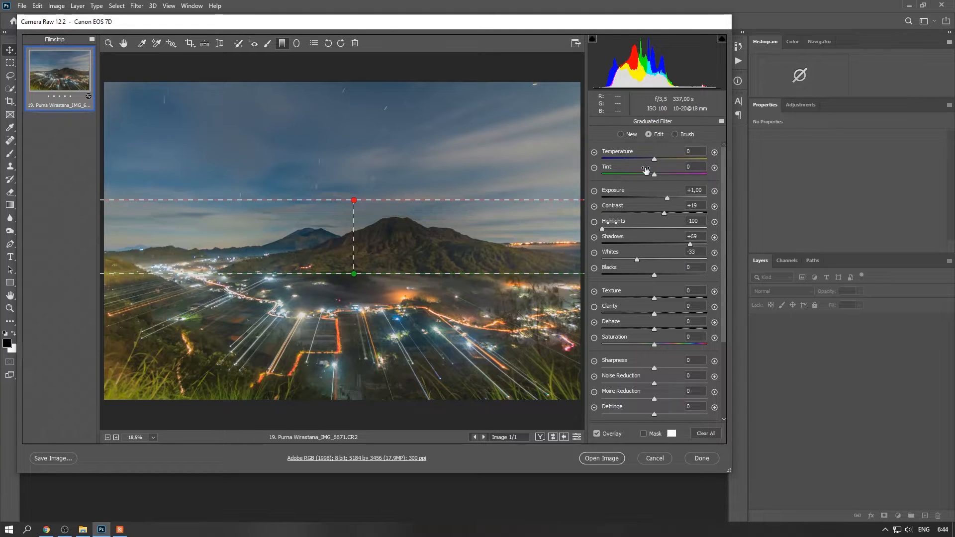
{"action": "left_click_drag", "start_coordinate": [655, 161], "coordinate": [648, 160]}
{"action": "left_click", "coordinate": [123, 42]}
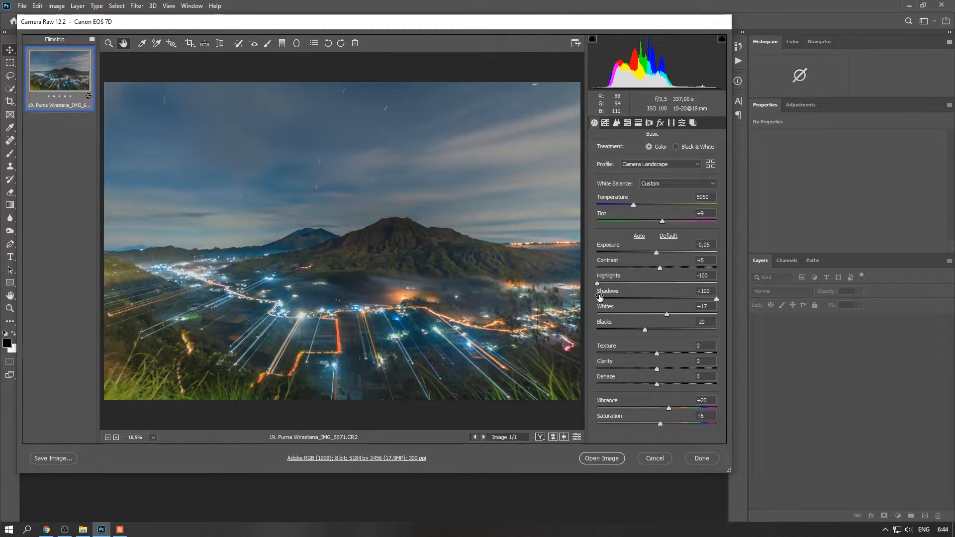
Step: Open the developed raw image in the main editor and duplicate the Background layer
{"action": "left_click", "coordinate": [593, 458]}
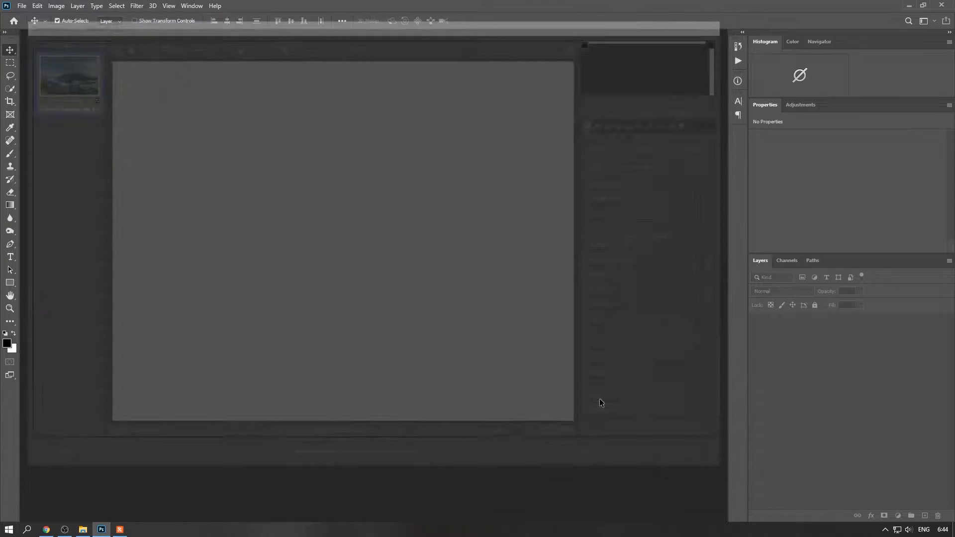
{"action": "key", "text": "ctrl+minus"}
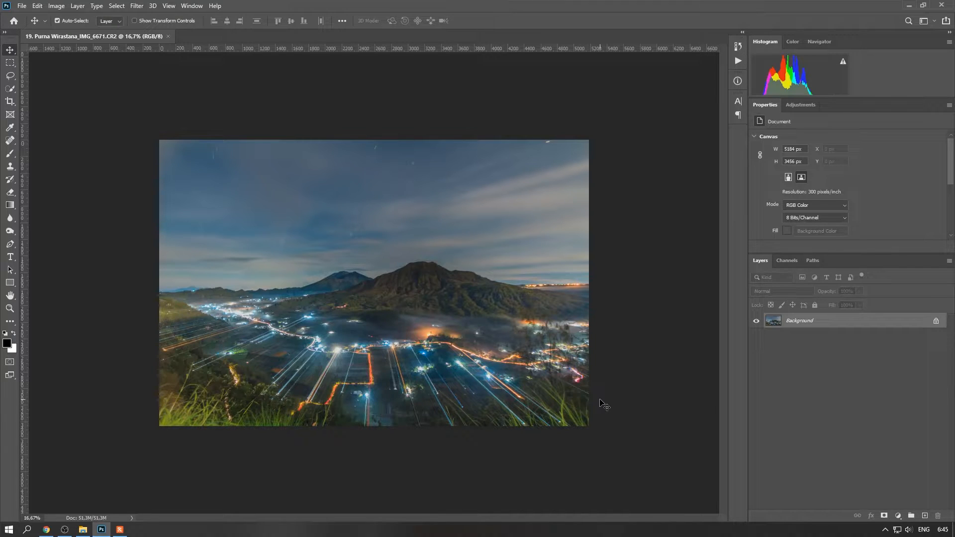
{"action": "left_click_drag", "start_coordinate": [923, 331], "coordinate": [925, 515]}
Step: Apply a Camera Raw filter to the duplicated layer with Exposure +0,60, Contrast +46, Highlights -53 and Whites -21
{"action": "left_click", "coordinate": [142, 6]}
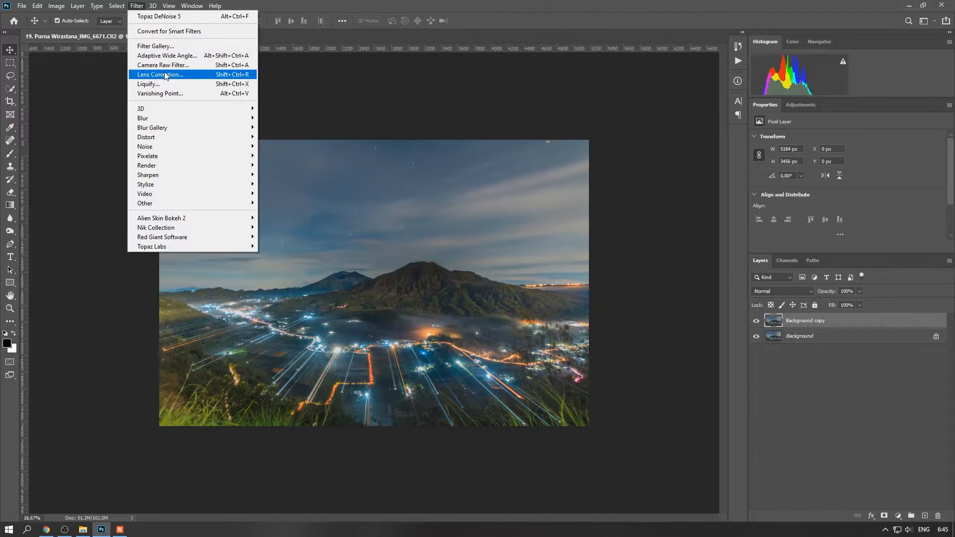
{"action": "left_click", "coordinate": [164, 64]}
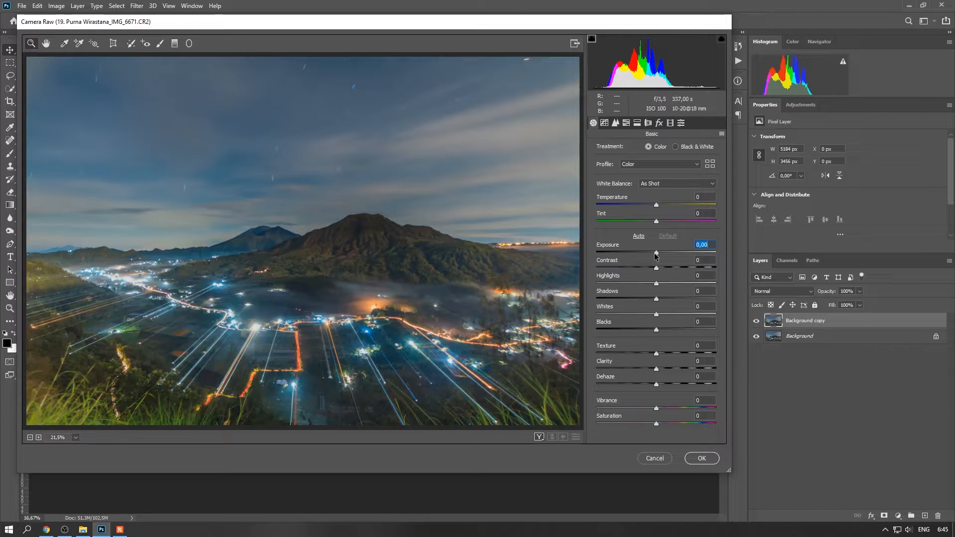
{"action": "left_click_drag", "start_coordinate": [655, 254], "coordinate": [625, 283]}
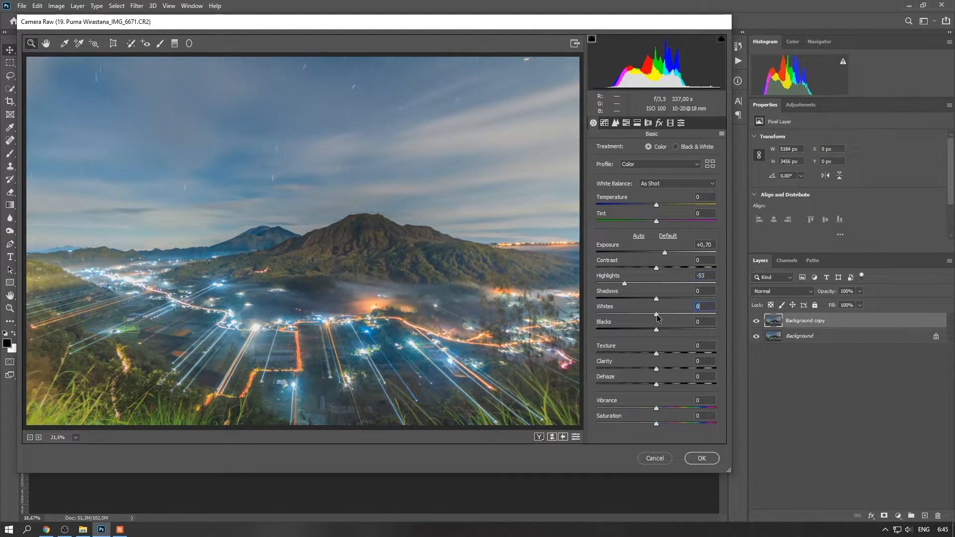
{"action": "left_click_drag", "start_coordinate": [656, 315], "coordinate": [644, 315]}
{"action": "mouse_move", "coordinate": [657, 269]}
{"action": "left_mouse_down"}
{"action": "mouse_move", "coordinate": [697, 271]}
{"action": "mouse_move", "coordinate": [663, 255]}
{"action": "left_mouse_up"}
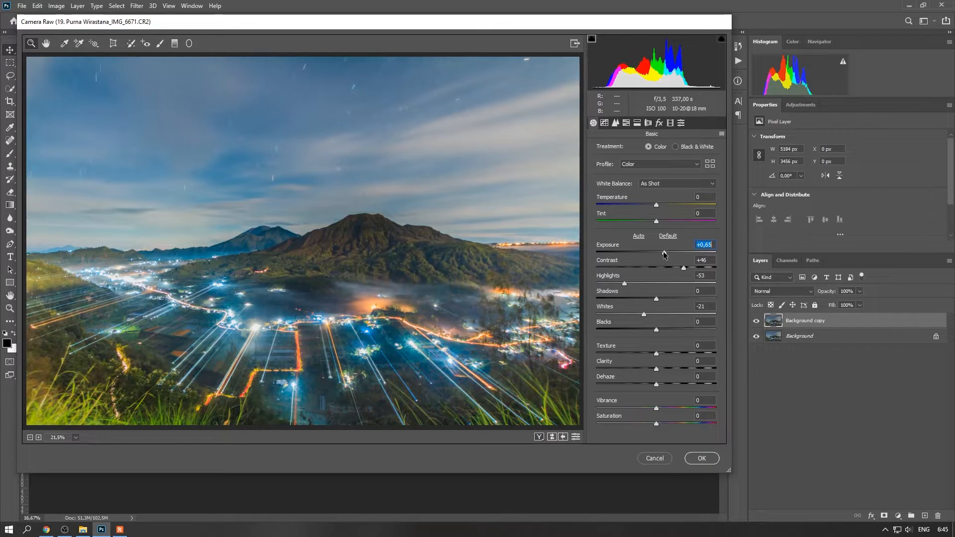
{"action": "left_click_drag", "start_coordinate": [664, 252], "coordinate": [663, 254]}
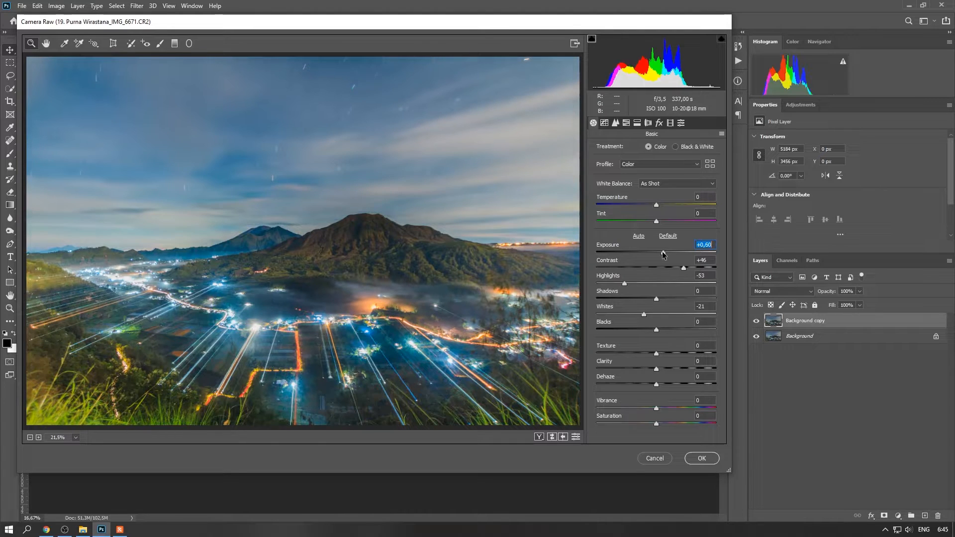
{"action": "left_click", "coordinate": [716, 459]}
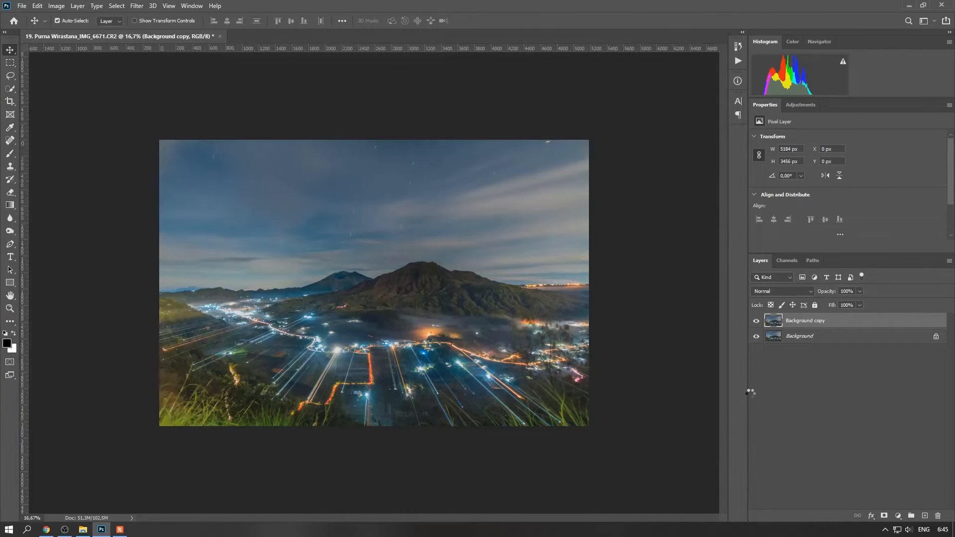
Step: Flatten the image and duplicate the resulting Background layer
{"action": "right_click", "coordinate": [835, 321]}
{"action": "left_click", "coordinate": [776, 395]}
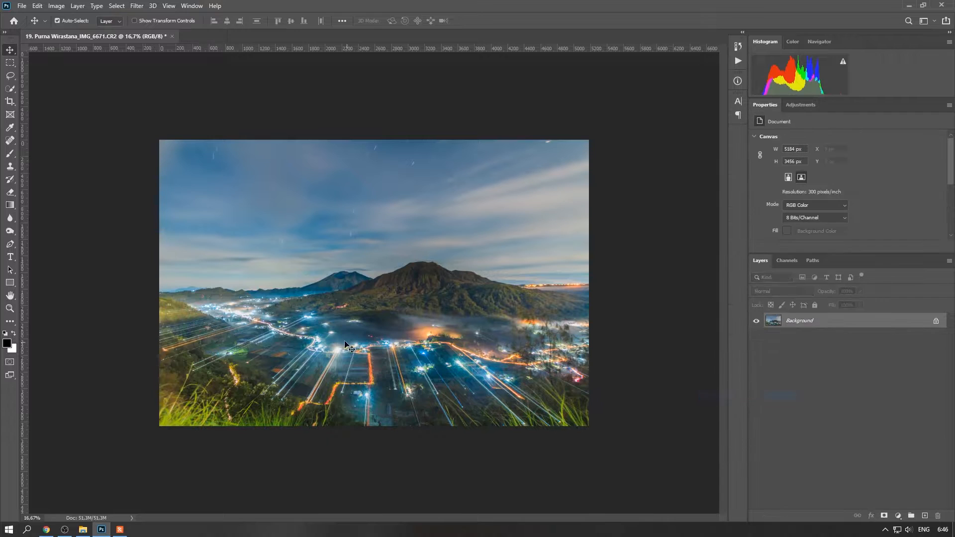
{"action": "left_click_drag", "start_coordinate": [834, 324], "coordinate": [925, 515]}
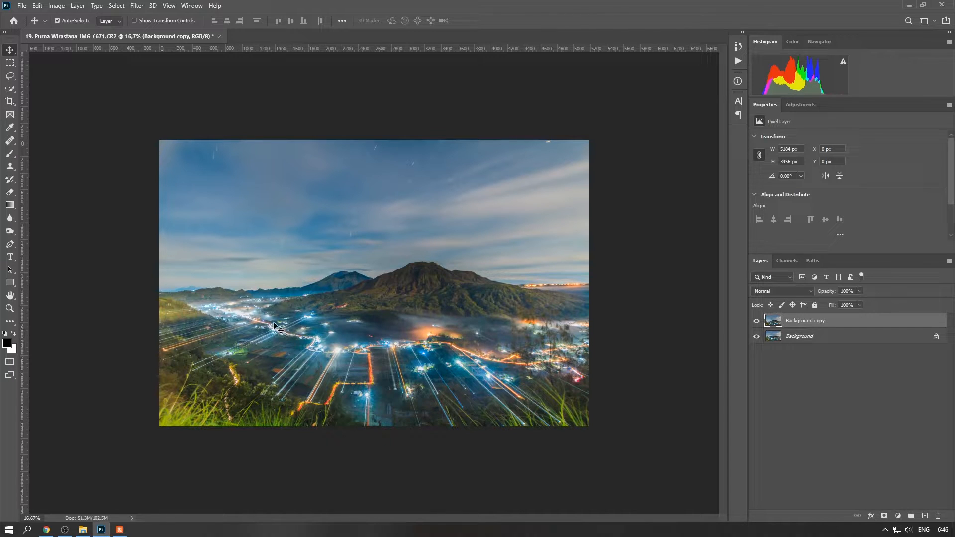
Step: Apply a Camera Raw filter to the Background copy with Blues luminance at -55 and a reduced Blues saturation
{"action": "left_click", "coordinate": [137, 5]}
{"action": "left_click", "coordinate": [166, 68]}
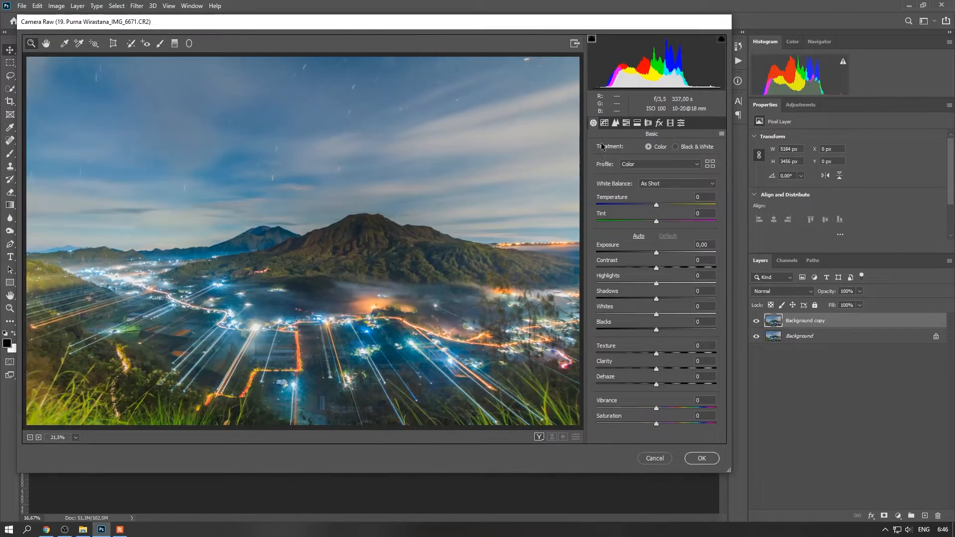
{"action": "left_click", "coordinate": [627, 124]}
{"action": "mouse_move", "coordinate": [656, 267]}
{"action": "left_mouse_down"}
{"action": "mouse_move", "coordinate": [624, 268]}
{"action": "mouse_move", "coordinate": [652, 267]}
{"action": "left_mouse_up"}
{"action": "left_click", "coordinate": [678, 149]}
{"action": "mouse_move", "coordinate": [638, 266]}
{"action": "left_mouse_down"}
{"action": "mouse_move", "coordinate": [615, 272]}
{"action": "mouse_move", "coordinate": [623, 272]}
{"action": "left_mouse_up"}
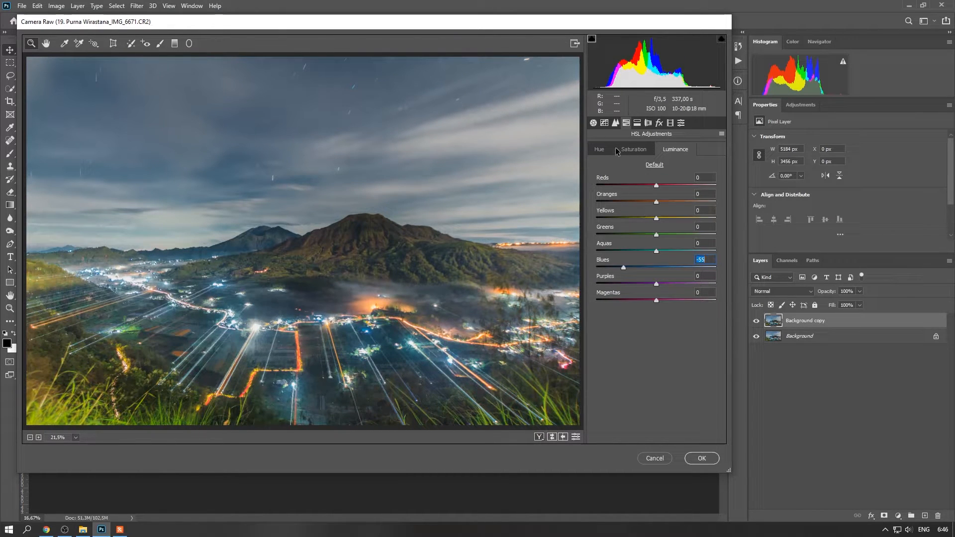
{"action": "left_click", "coordinate": [644, 154]}
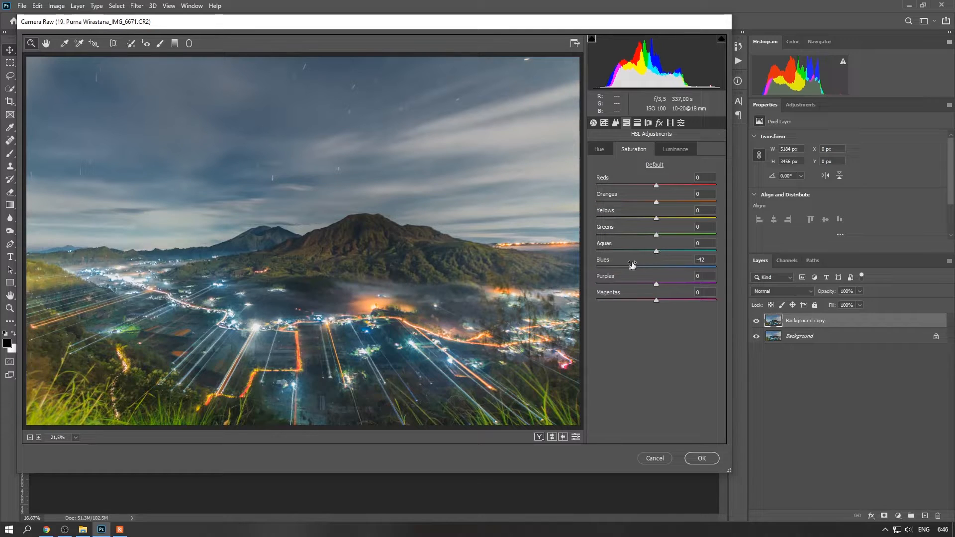
{"action": "left_click_drag", "start_coordinate": [632, 268], "coordinate": [627, 269]}
{"action": "left_click", "coordinate": [701, 458]}
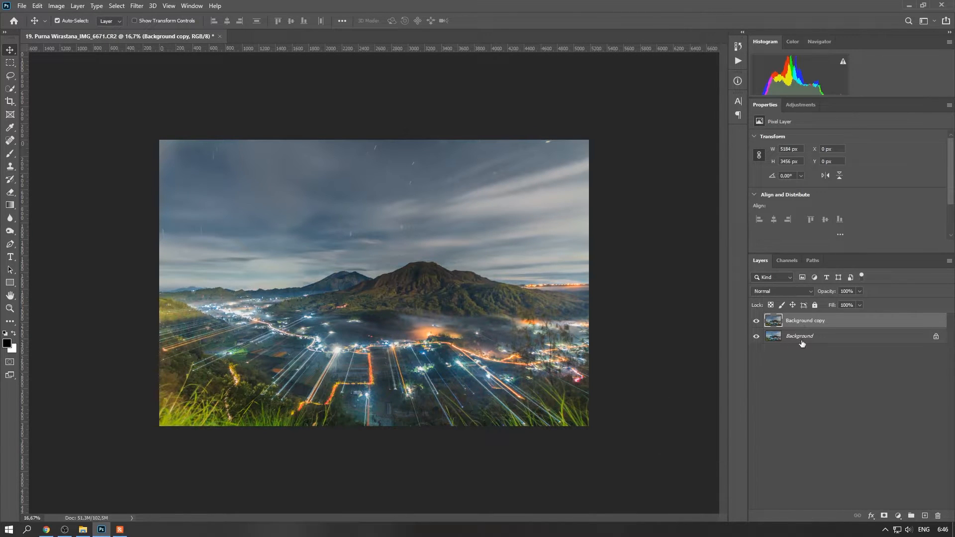
Step: Mask the Background copy with a Quick Selection of the sky, then invert the mask so the layer affects only the land
{"action": "left_click", "coordinate": [10, 88]}
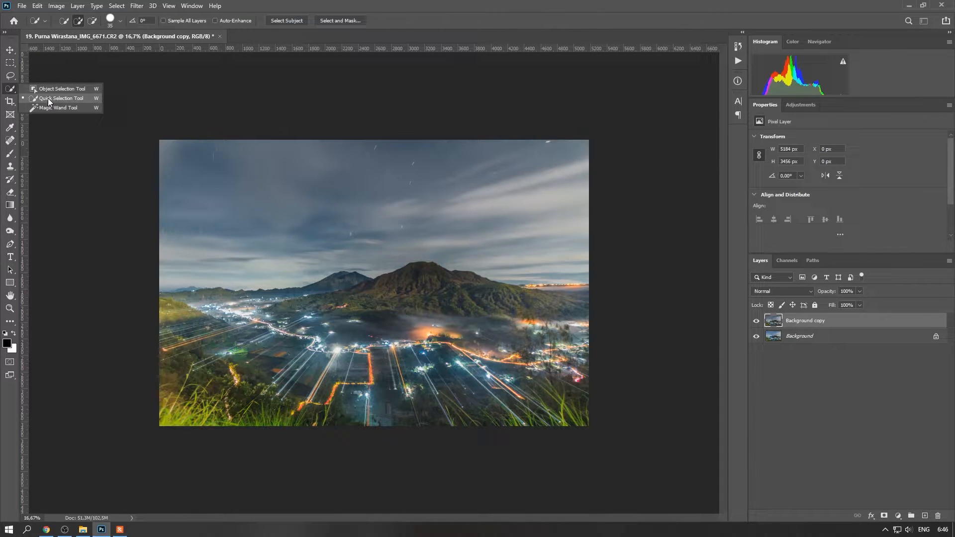
{"action": "left_click", "coordinate": [48, 98]}
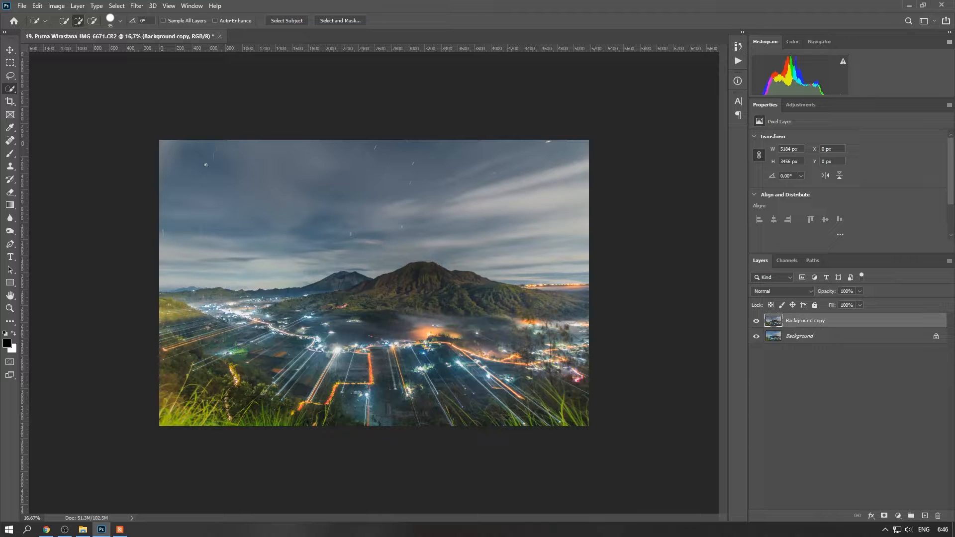
{"action": "mouse_move", "coordinate": [156, 274]}
{"action": "left_mouse_down"}
{"action": "mouse_move", "coordinate": [223, 288]}
{"action": "mouse_move", "coordinate": [336, 274]}
{"action": "mouse_move", "coordinate": [570, 282]}
{"action": "left_mouse_up"}
{"action": "left_click", "coordinate": [884, 516]}
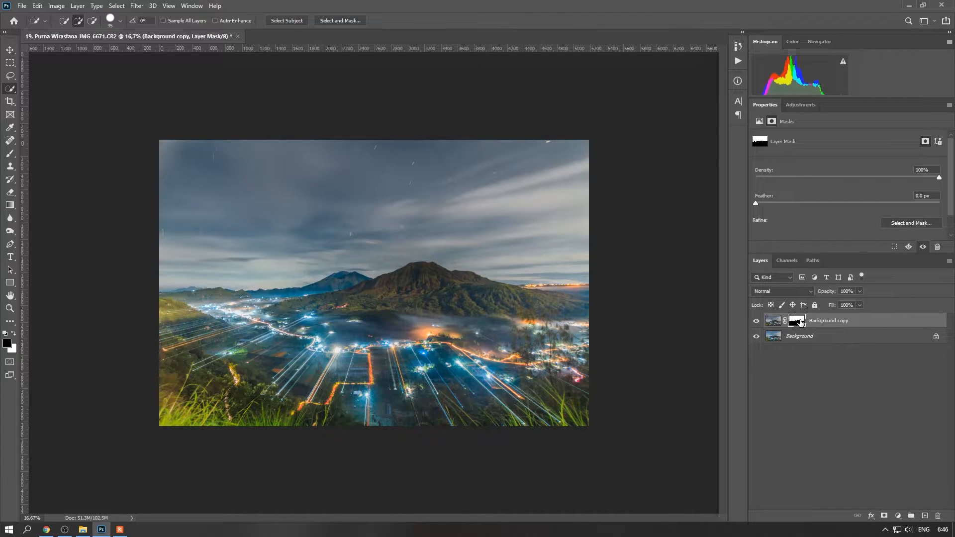
{"action": "left_click_drag", "start_coordinate": [801, 323], "coordinate": [802, 326]}
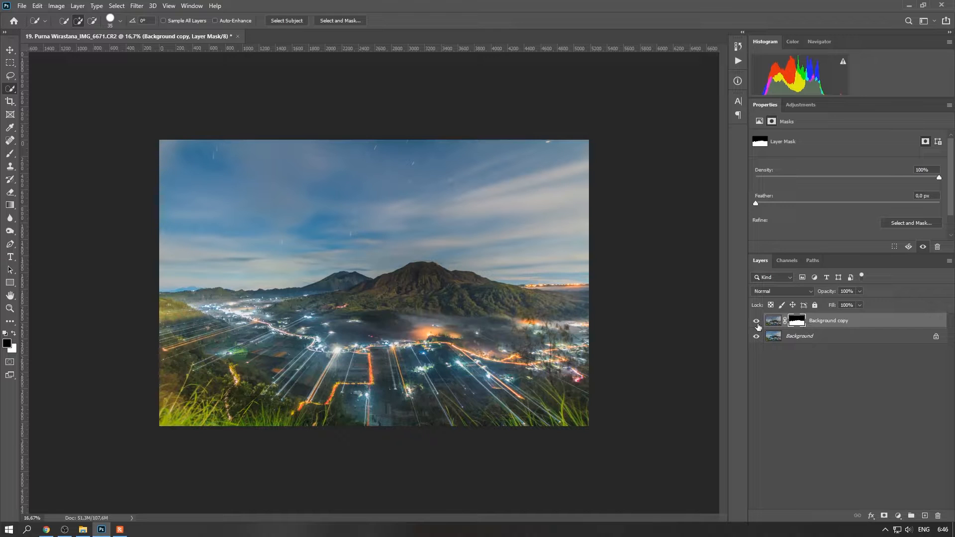
Step: Compare the image with and without the masked Background copy layer
{"action": "left_click", "coordinate": [757, 322]}
{"action": "left_click", "coordinate": [757, 322]}
{"action": "left_click", "coordinate": [757, 322]}
{"action": "left_click", "coordinate": [757, 322]}
{"action": "left_click", "coordinate": [773, 321]}
{"action": "key", "text": "v"}
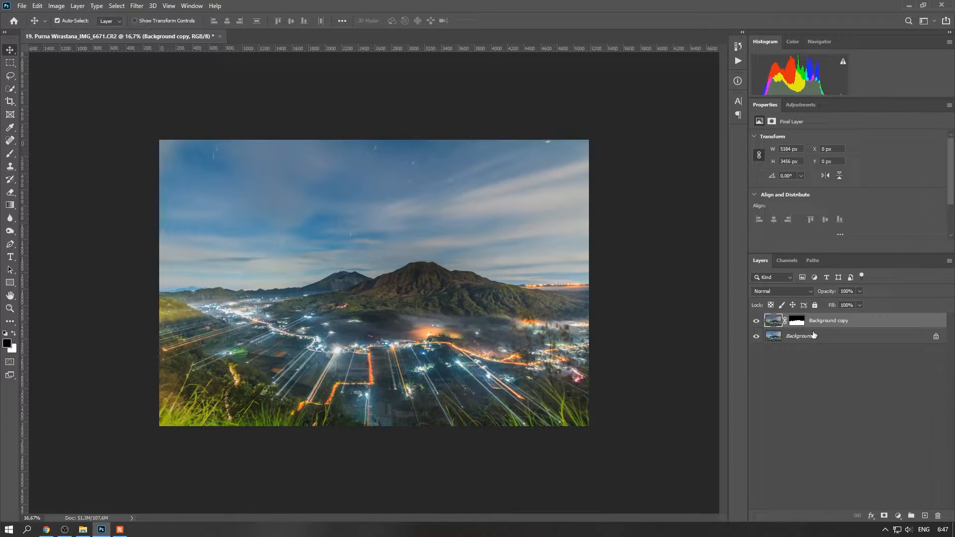
Step: Select the Background layer and examine the noise in its sky up close
{"action": "left_click", "coordinate": [791, 337]}
{"action": "key", "text": "ctrl+plus"}
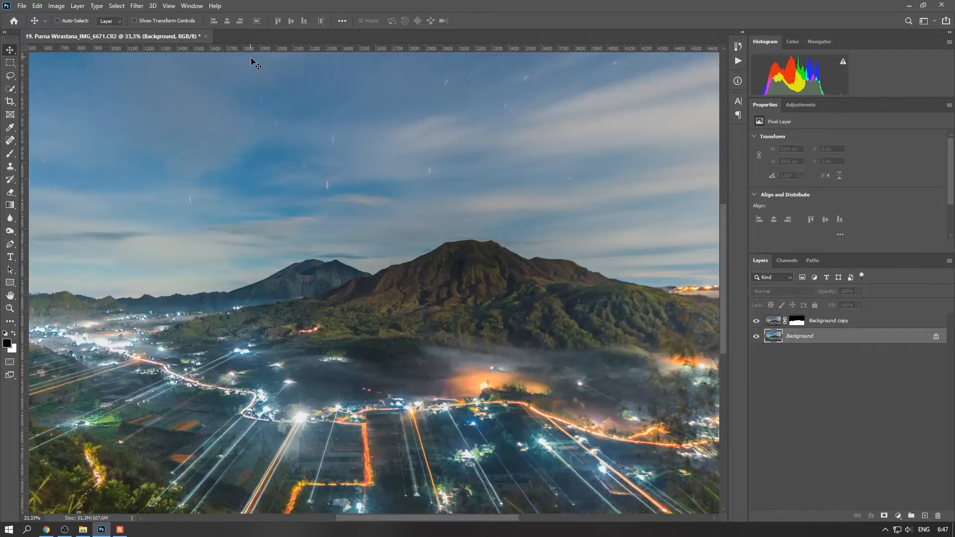
{"action": "left_click_drag", "start_coordinate": [214, 107], "coordinate": [421, 292]}
{"action": "key", "text": "ctrl+plus"}
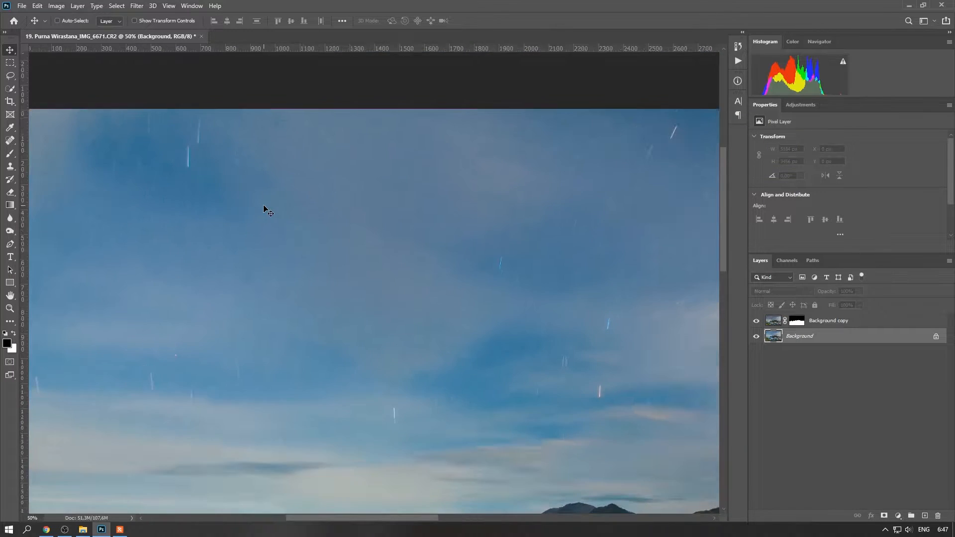
{"action": "key", "text": "ctrl+minus"}
{"action": "key", "text": "ctrl+minus"}
{"action": "key", "text": "ctrl+minus"}
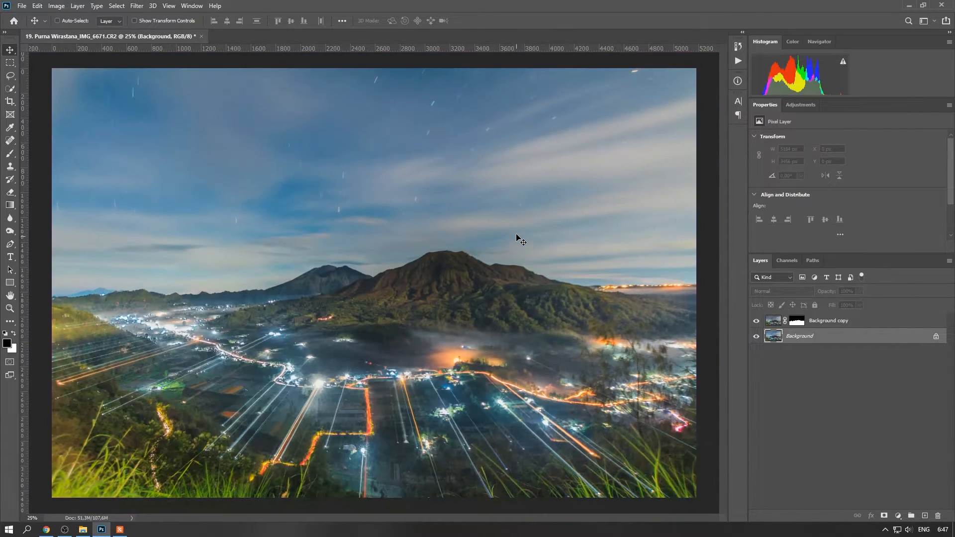
{"action": "key", "text": "ctrl+minus"}
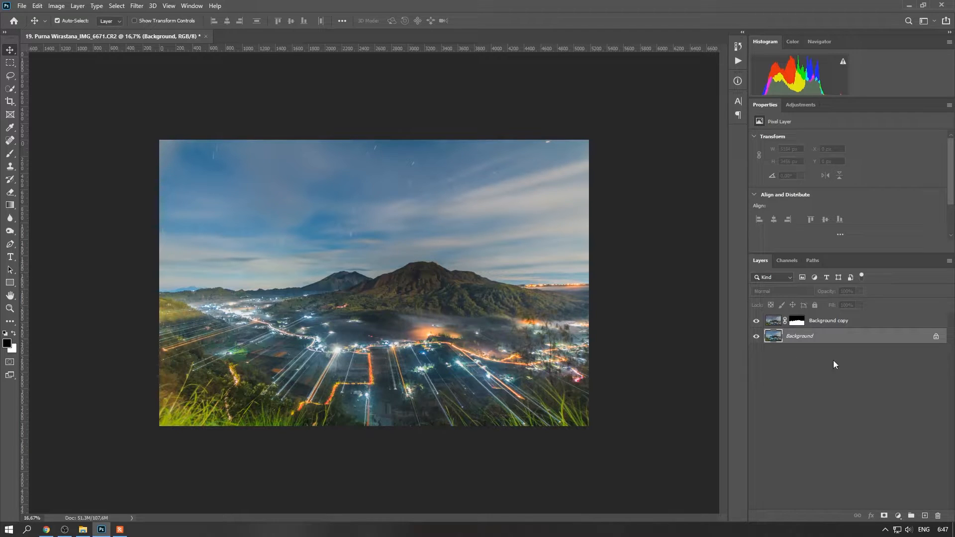
Step: Apply Topaz DeNoise 5 to the Background layer, raising Overall Strength, Recover Detail and Reduce Blur
{"action": "left_click", "coordinate": [145, 6]}
{"action": "mouse_move", "coordinate": [185, 247]}
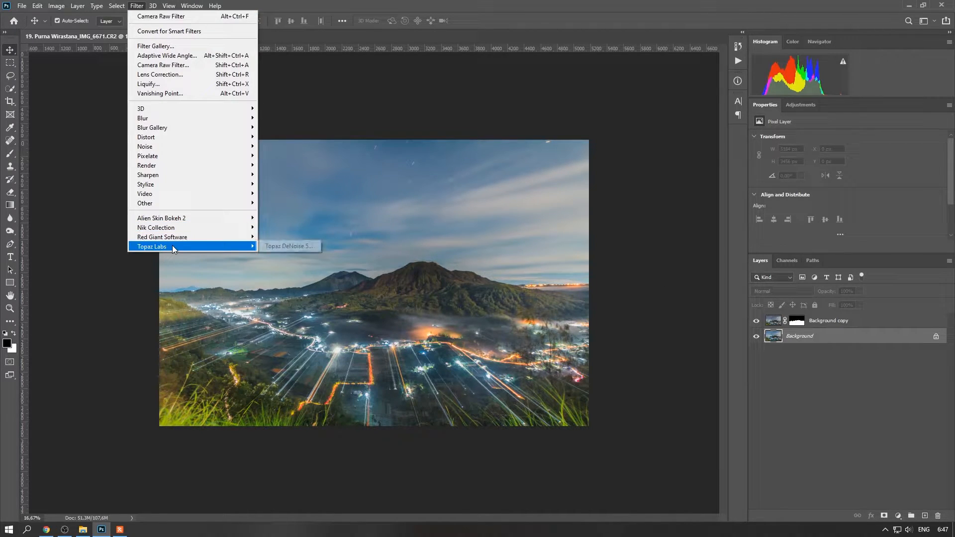
{"action": "left_click", "coordinate": [310, 249]}
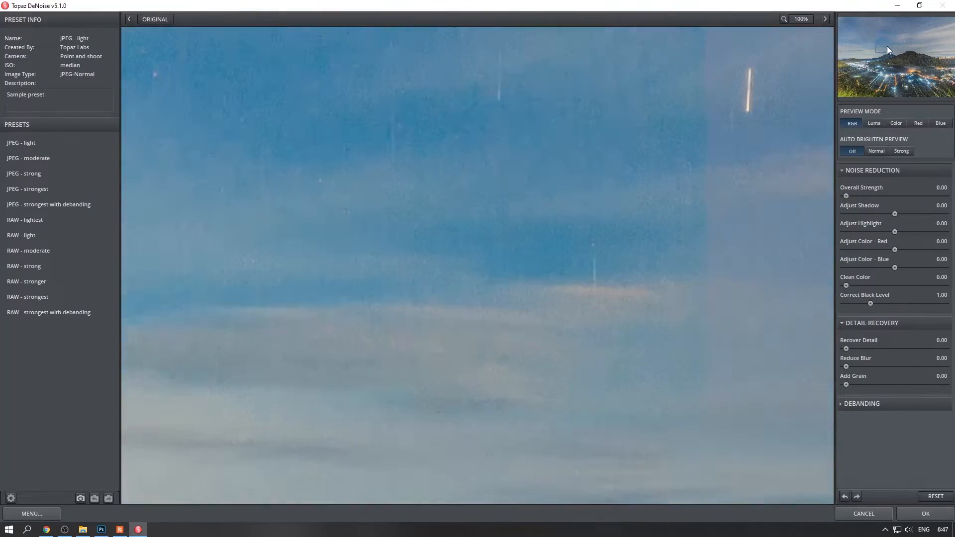
{"action": "mouse_move", "coordinate": [887, 45]}
{"action": "left_mouse_down"}
{"action": "mouse_move", "coordinate": [929, 31]}
{"action": "mouse_move", "coordinate": [868, 35]}
{"action": "mouse_move", "coordinate": [832, 15]}
{"action": "mouse_move", "coordinate": [840, 10]}
{"action": "mouse_move", "coordinate": [810, 6]}
{"action": "left_mouse_up"}
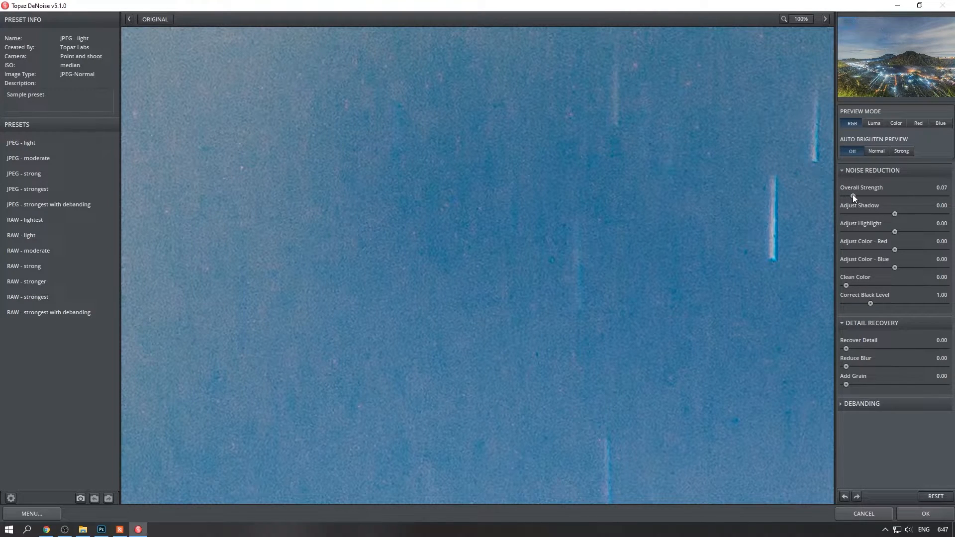
{"action": "left_click_drag", "start_coordinate": [853, 195], "coordinate": [869, 195]}
{"action": "mouse_move", "coordinate": [849, 27]}
{"action": "left_mouse_down"}
{"action": "mouse_move", "coordinate": [944, 22]}
{"action": "mouse_move", "coordinate": [841, 19]}
{"action": "left_mouse_up"}
{"action": "left_click_drag", "start_coordinate": [846, 348], "coordinate": [867, 349]}
{"action": "left_click_drag", "start_coordinate": [851, 367], "coordinate": [856, 366]}
{"action": "left_click", "coordinate": [912, 513]}
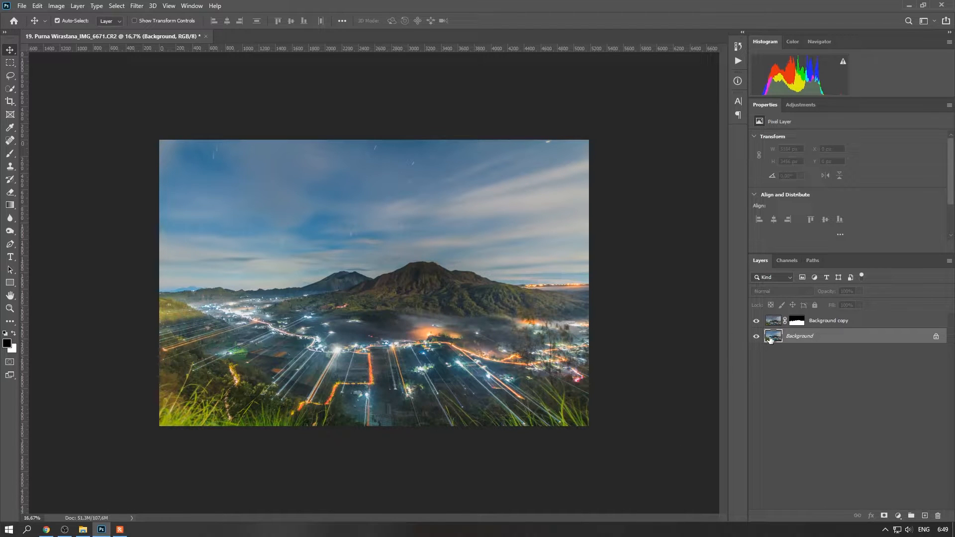
Step: Examine the denoised sky, mountains and city edge at 50% magnification
{"action": "key", "text": "ctrl+plus"}
{"action": "key", "text": "ctrl+plus"}
{"action": "key", "text": "ctrl+plus"}
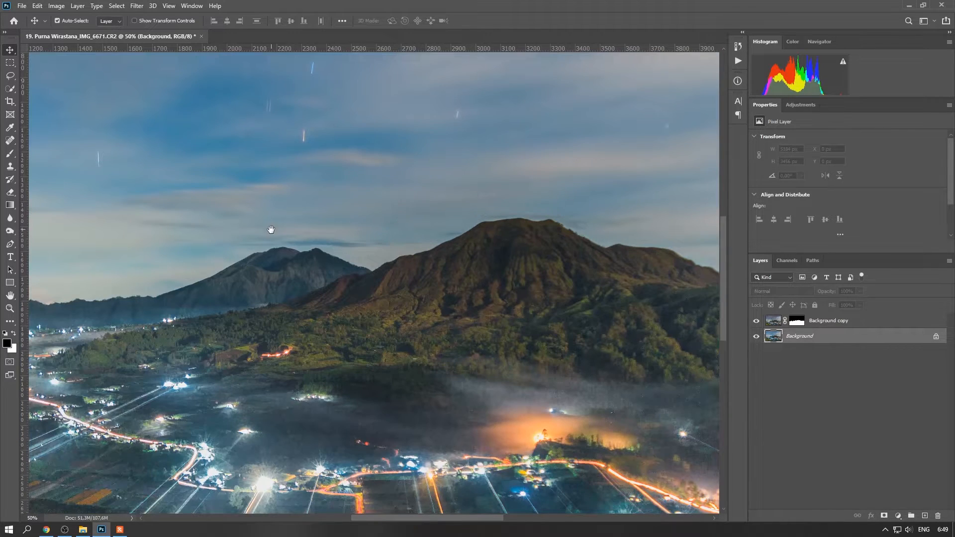
{"action": "left_click_drag", "start_coordinate": [272, 231], "coordinate": [249, 362]}
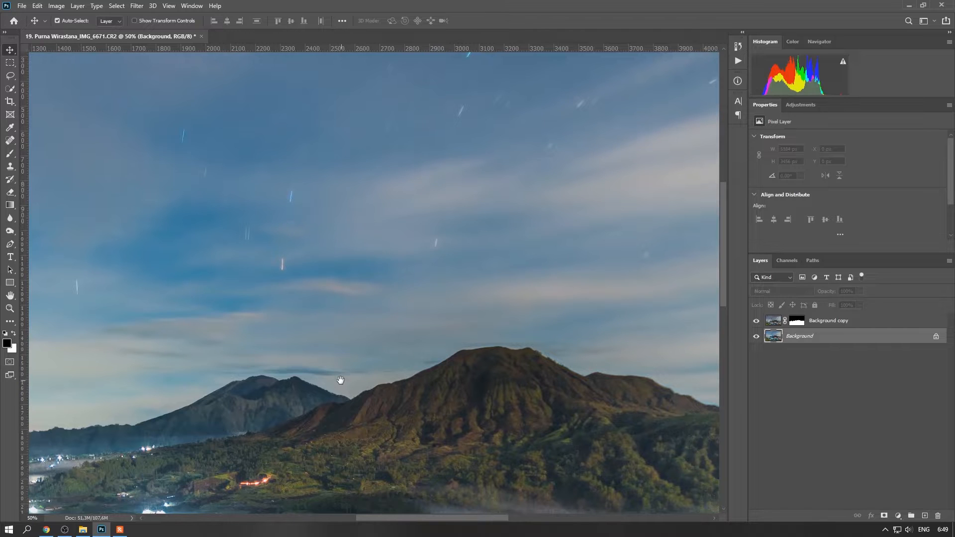
{"action": "left_click_drag", "start_coordinate": [339, 381], "coordinate": [607, 314]}
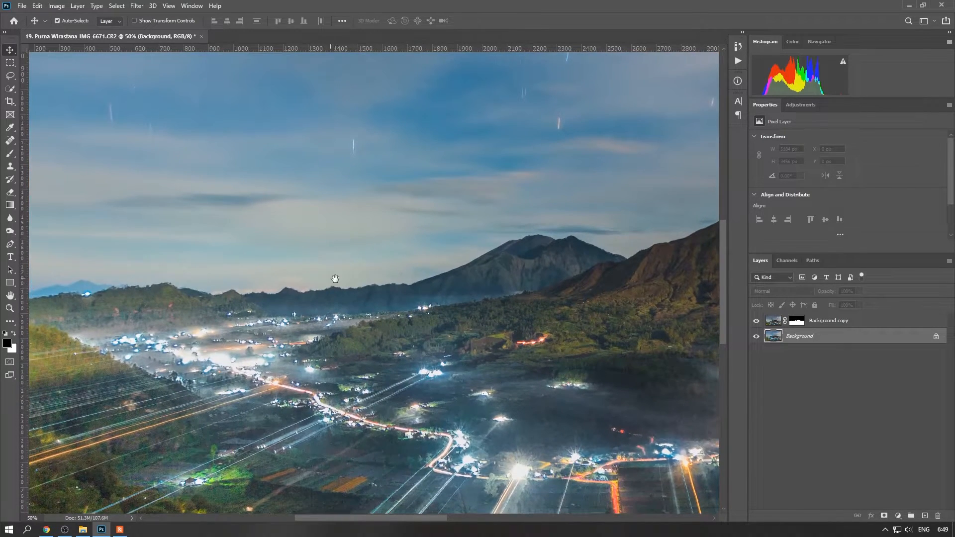
{"action": "left_click_drag", "start_coordinate": [529, 305], "coordinate": [321, 289]}
{"action": "left_click_drag", "start_coordinate": [508, 264], "coordinate": [313, 273]}
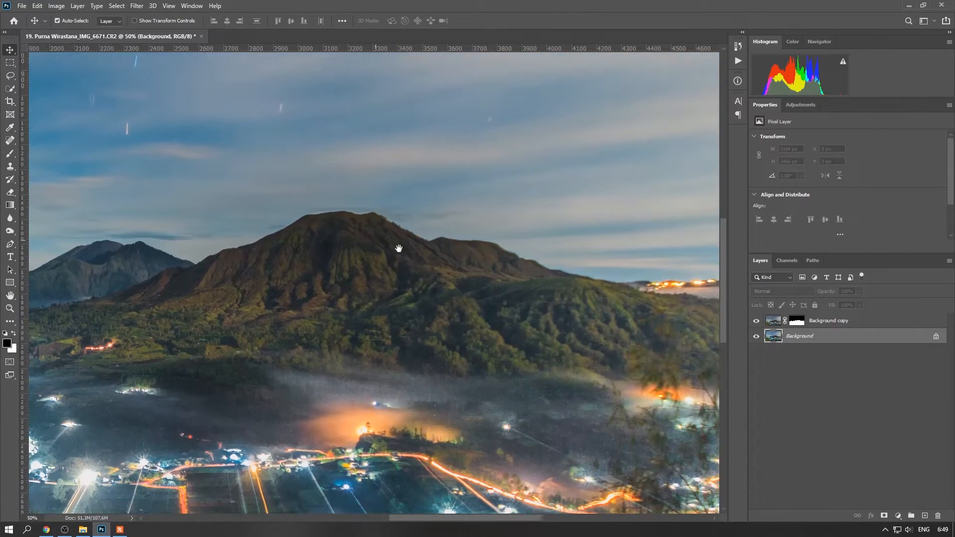
{"action": "left_click_drag", "start_coordinate": [397, 249], "coordinate": [318, 345]}
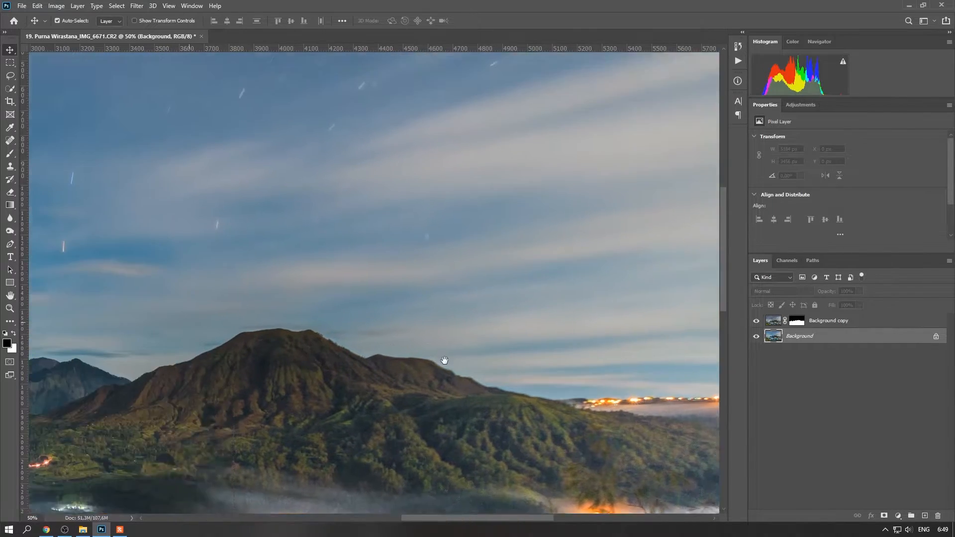
{"action": "left_click_drag", "start_coordinate": [137, 267], "coordinate": [379, 271]}
Step: Compare the distant mountain at 200% with the masked Background copy shown and hidden, then return to the whole image
{"action": "scroll", "coordinate": [379, 270], "scroll_direction": "up", "scroll_amount": 3}
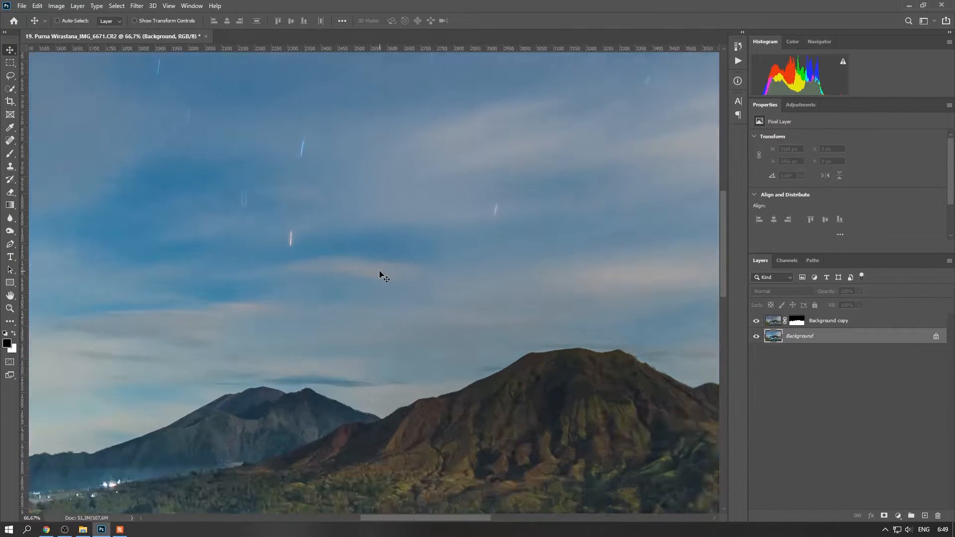
{"action": "left_click_drag", "start_coordinate": [330, 352], "coordinate": [606, 81]}
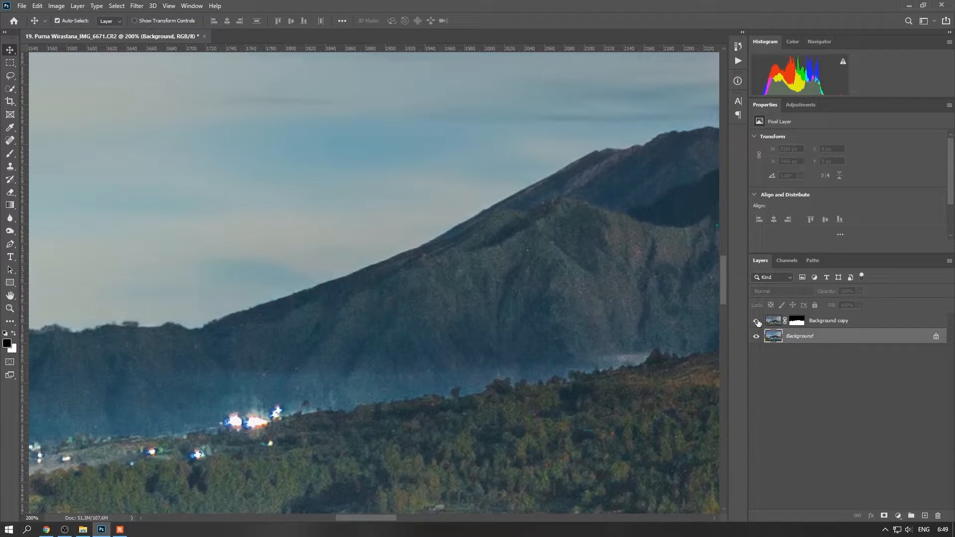
{"action": "left_click_drag", "start_coordinate": [550, 234], "coordinate": [161, 251]}
{"action": "left_click_drag", "start_coordinate": [587, 332], "coordinate": [406, 287]}
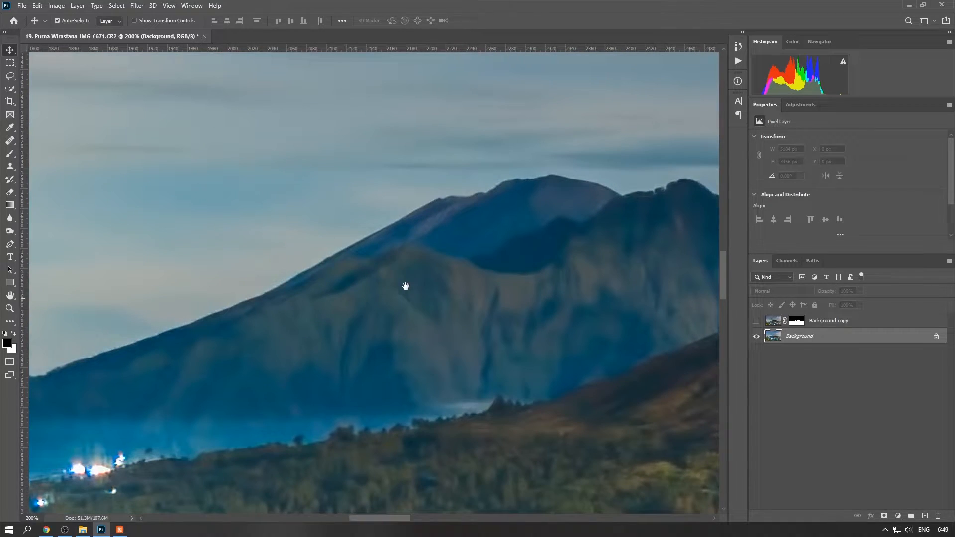
{"action": "left_click", "coordinate": [756, 321]}
{"action": "key", "text": "ctrl+0"}
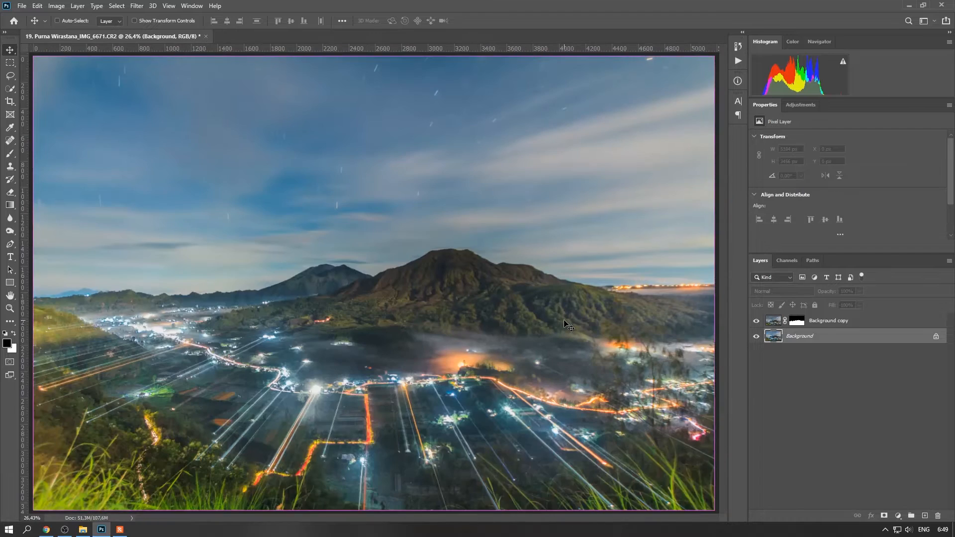
{"action": "key", "text": "ctrl+minus"}
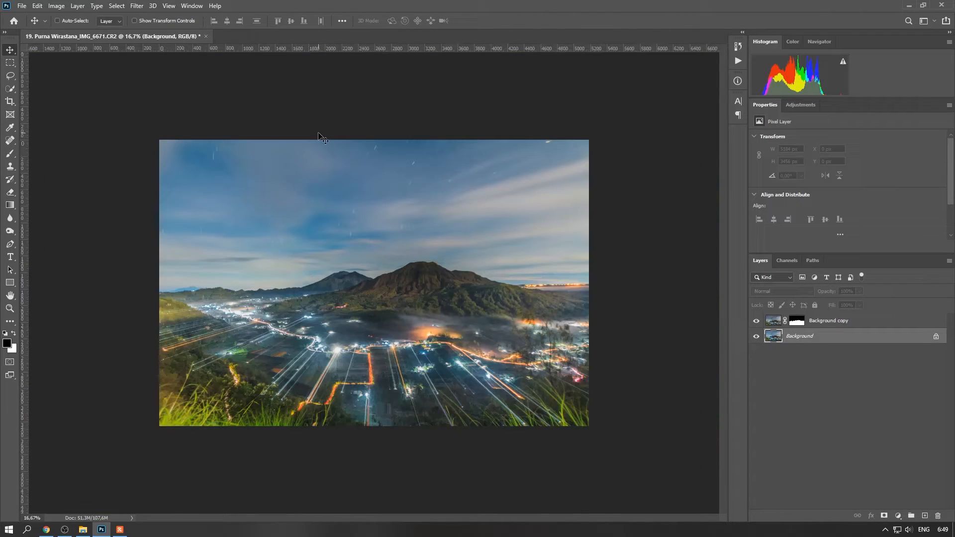
Step: Flatten the masked copy and the denoised Background into one layer and duplicate it as a new layer
{"action": "left_click", "coordinate": [853, 322]}
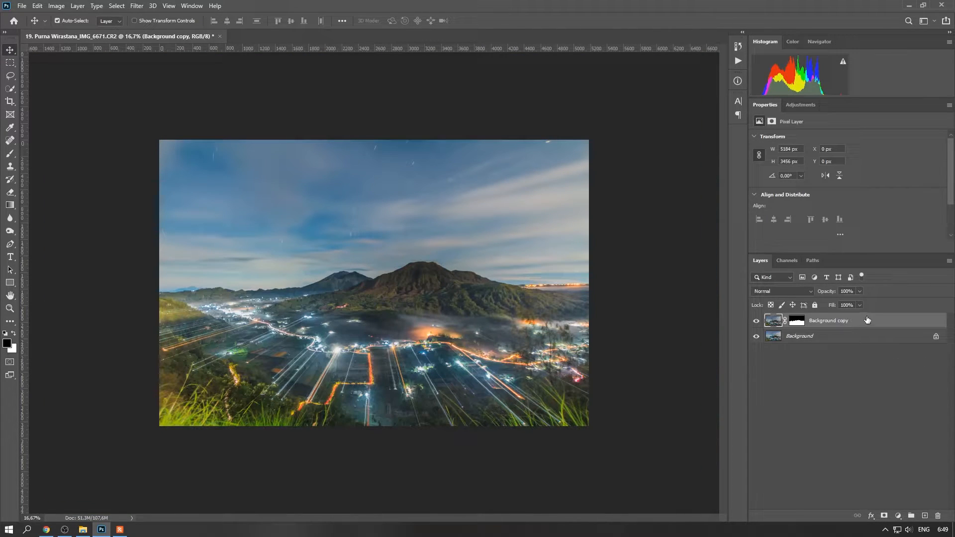
{"action": "right_click", "coordinate": [867, 320]}
{"action": "left_click", "coordinate": [813, 395]}
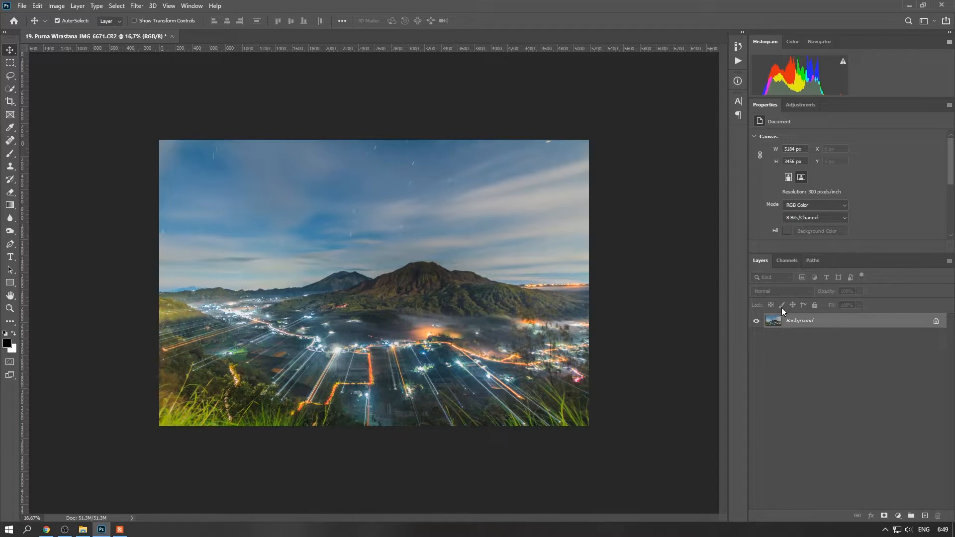
{"action": "key", "text": "ctrl+j"}
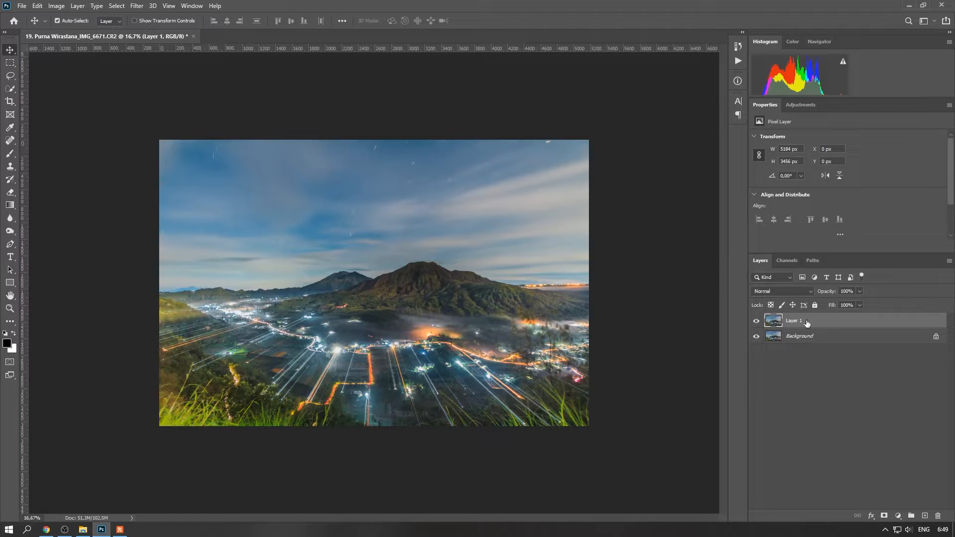
Step: Apply a Gaussian Blur to the duplicated Layer 1
{"action": "left_click", "coordinate": [137, 6]}
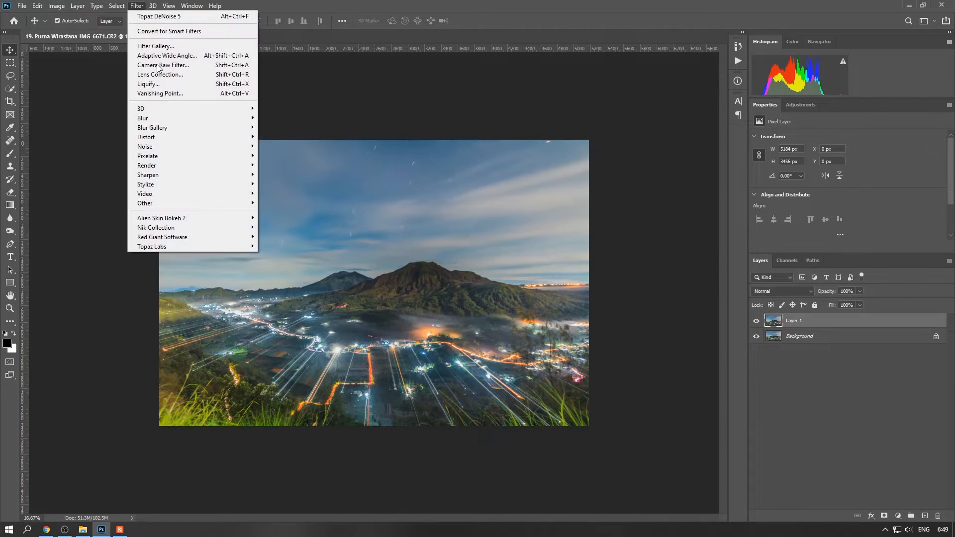
{"action": "mouse_move", "coordinate": [181, 118]}
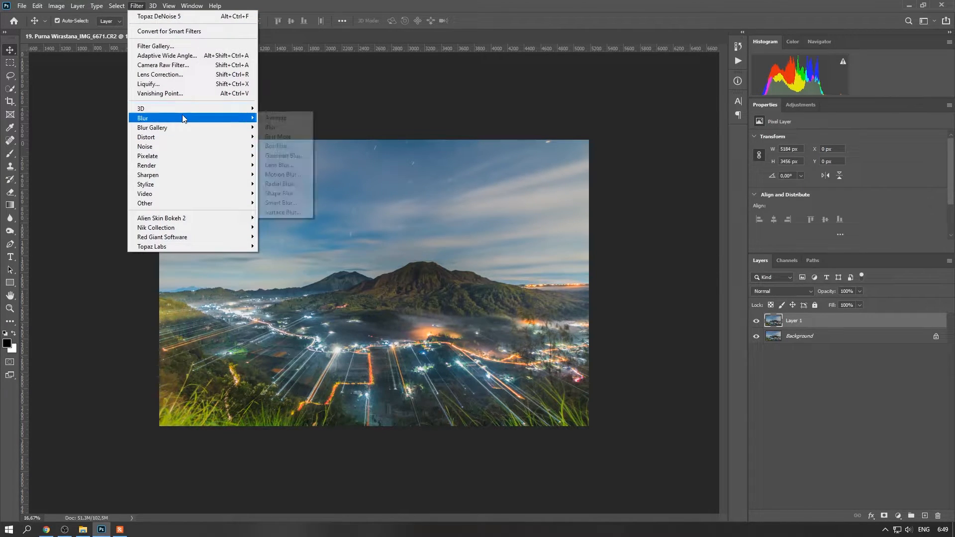
{"action": "left_click", "coordinate": [291, 155]}
{"action": "left_click", "coordinate": [863, 79]}
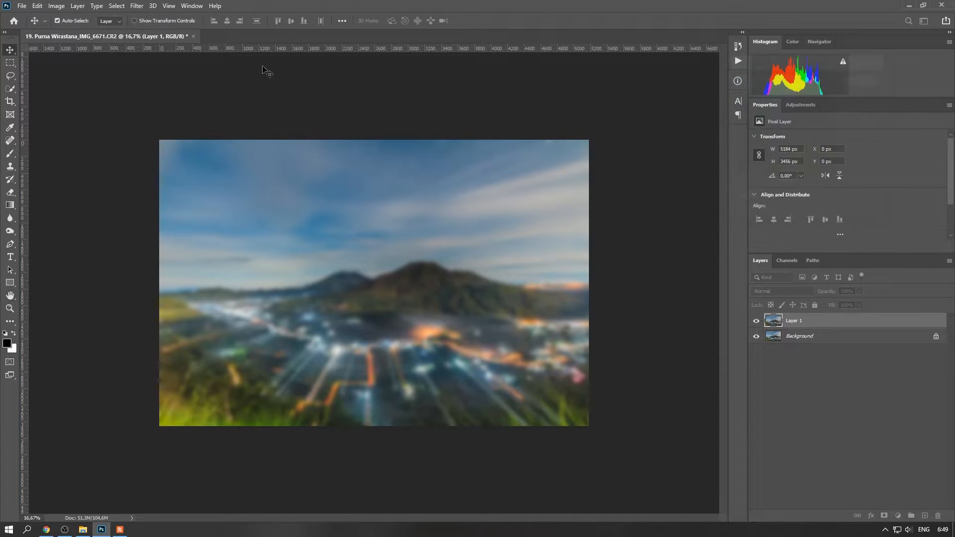
Step: Apply the merged RGB image to the blurred Layer 1 with Multiply blending at 100%, and set the layer's blend mode to Screen
{"action": "left_click", "coordinate": [57, 6]}
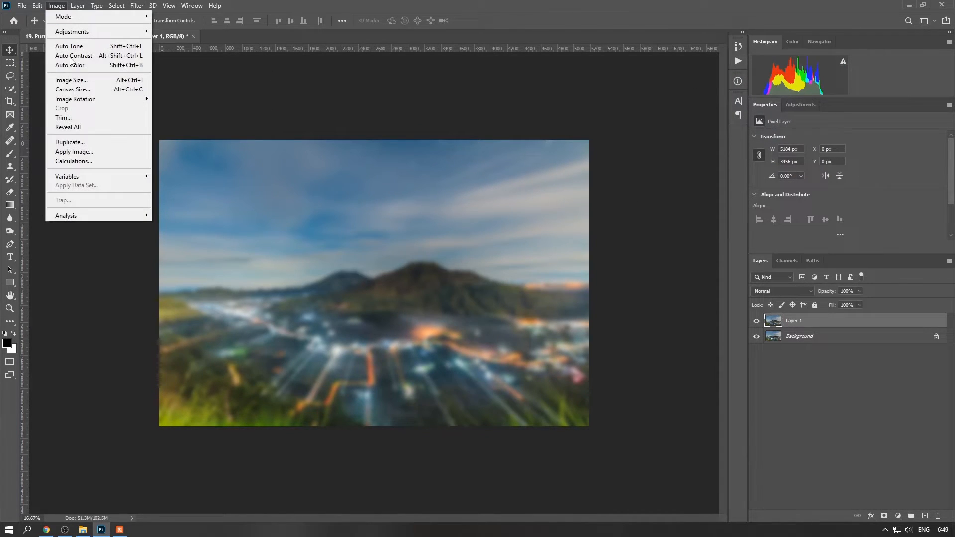
{"action": "left_click", "coordinate": [84, 153]}
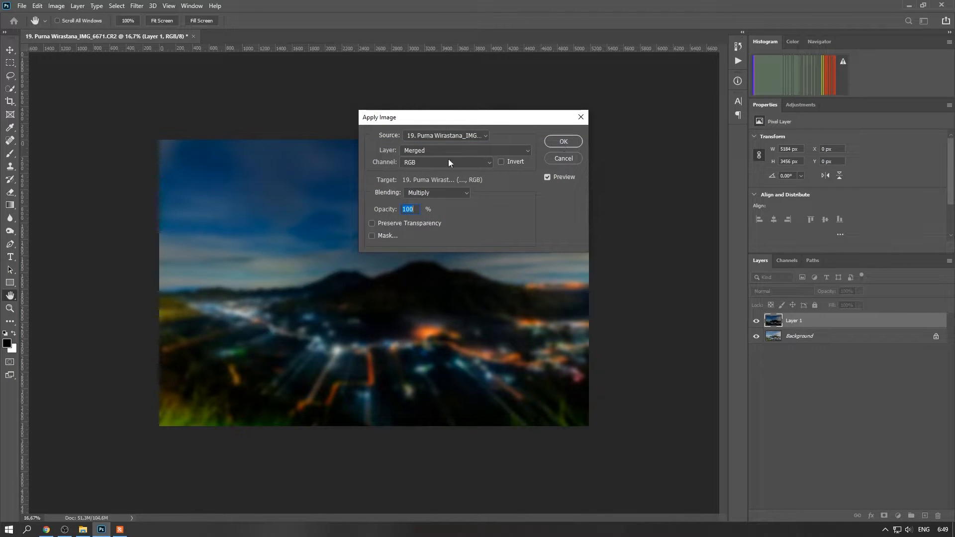
{"action": "left_click", "coordinate": [565, 144]}
{"action": "left_click", "coordinate": [788, 291]}
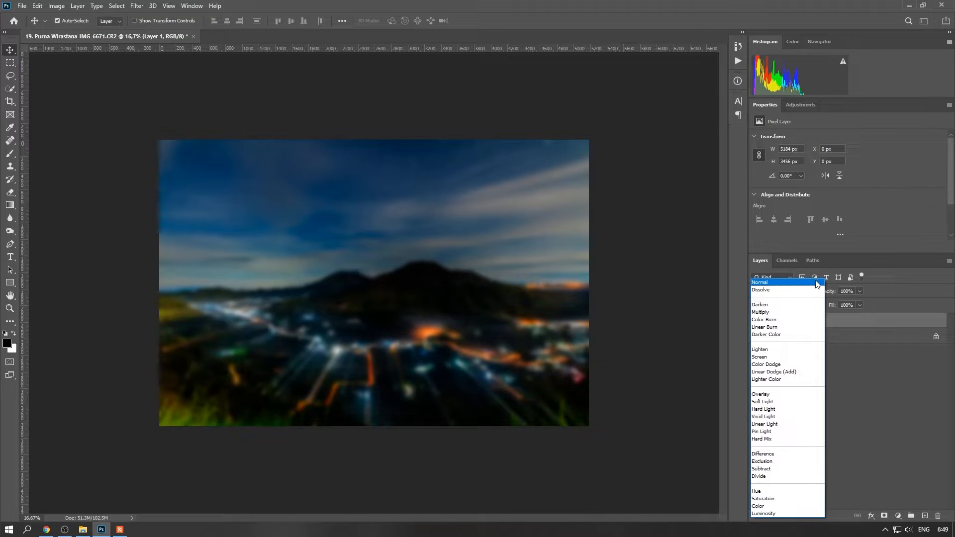
{"action": "left_click", "coordinate": [787, 357]}
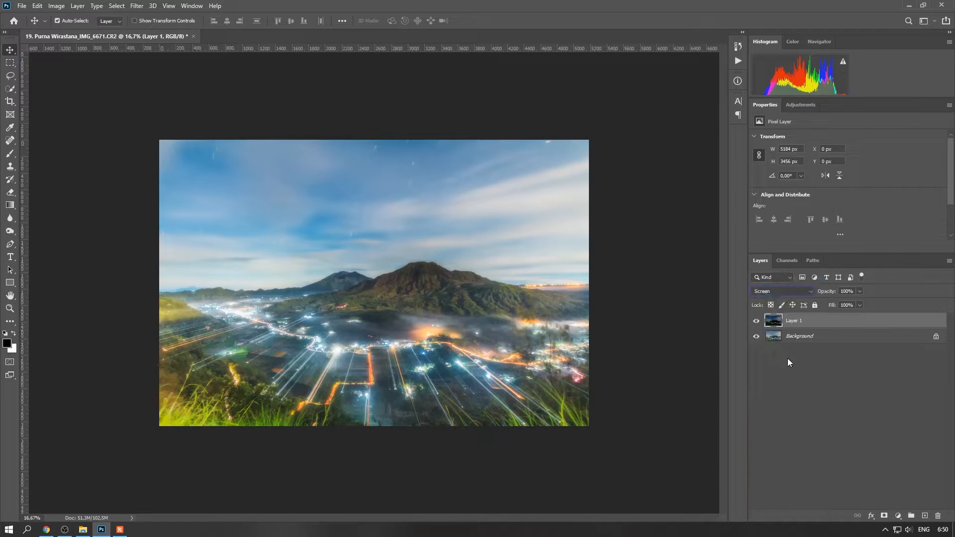
Step: Duplicate the Background layer and merge the copy with the Screen-blended Layer 1
{"action": "left_click", "coordinate": [844, 336]}
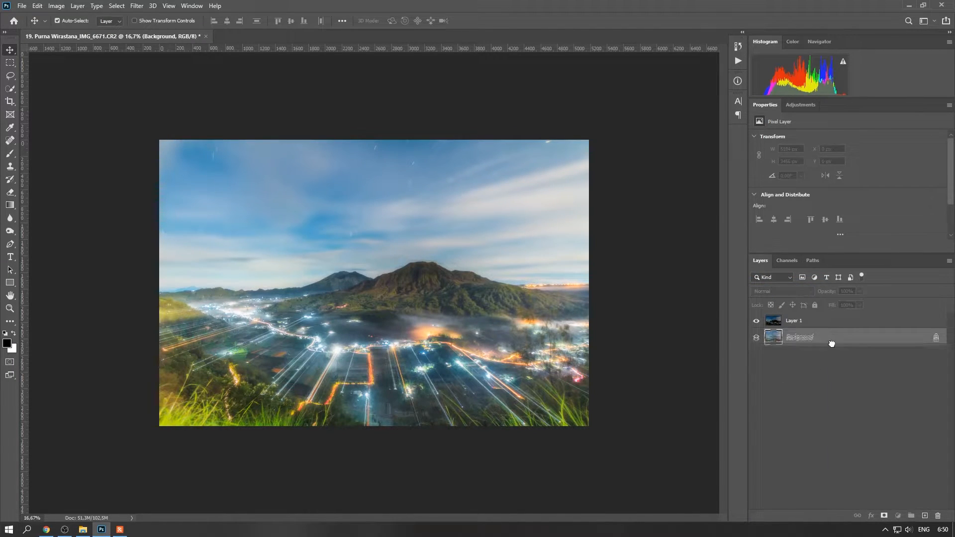
{"action": "left_click_drag", "start_coordinate": [832, 340], "coordinate": [924, 512]}
{"action": "left_click", "coordinate": [824, 323]}
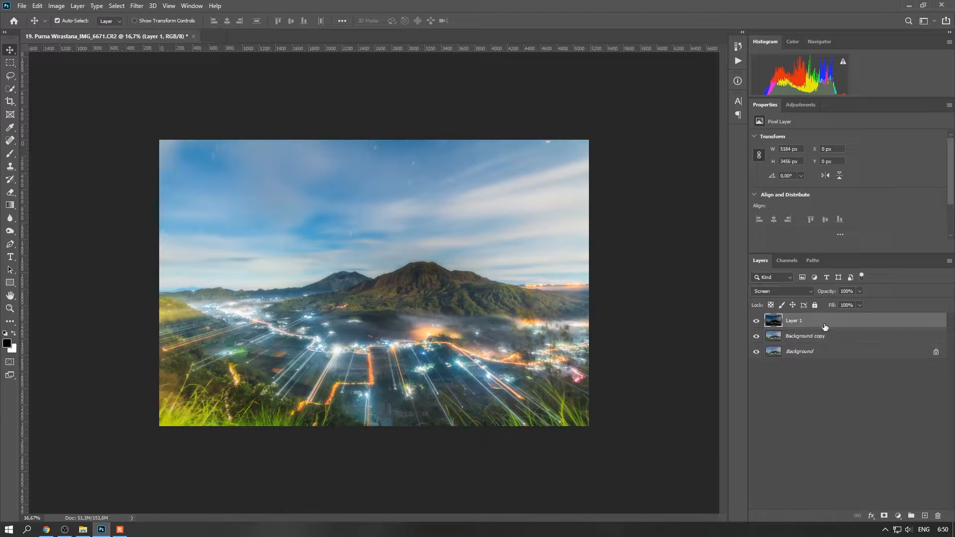
{"action": "left_click", "coordinate": [811, 338], "text": "ctrl"}
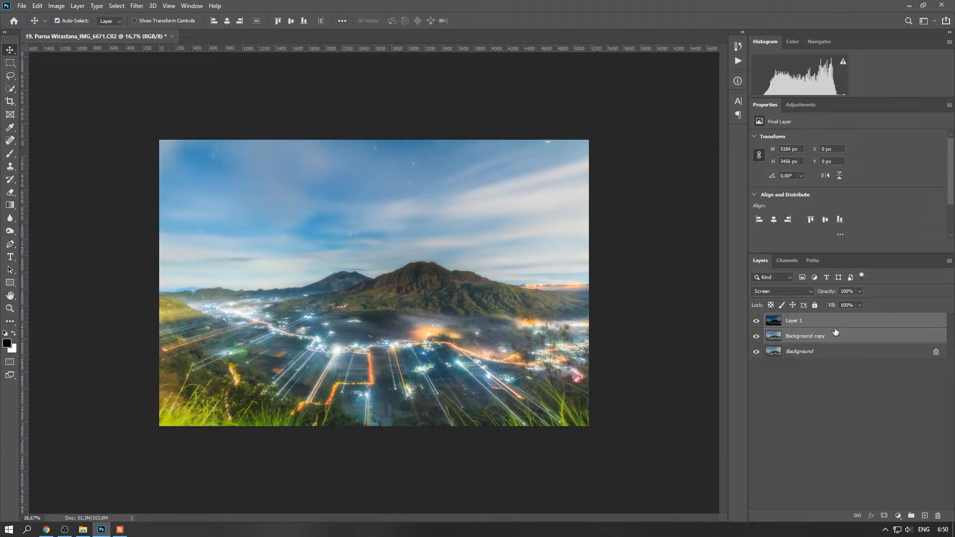
{"action": "right_click", "coordinate": [864, 319]}
{"action": "left_click", "coordinate": [792, 393]}
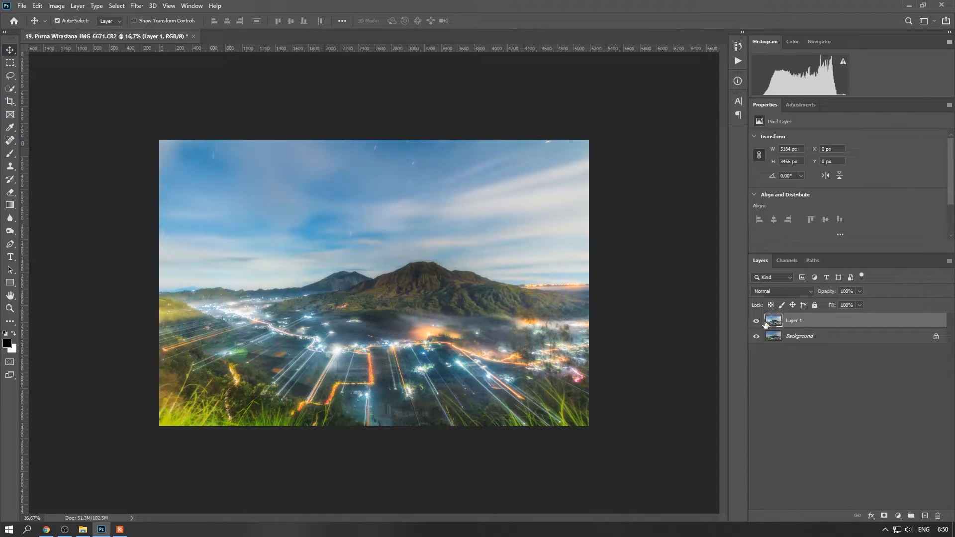
Step: Compare the image with Layer 1 hidden and shown, then set the layer's brightness to -44 with Brightness/Contrast
{"action": "left_click", "coordinate": [757, 321]}
{"action": "left_click", "coordinate": [757, 321]}
{"action": "left_click", "coordinate": [56, 6]}
{"action": "mouse_move", "coordinate": [111, 34]}
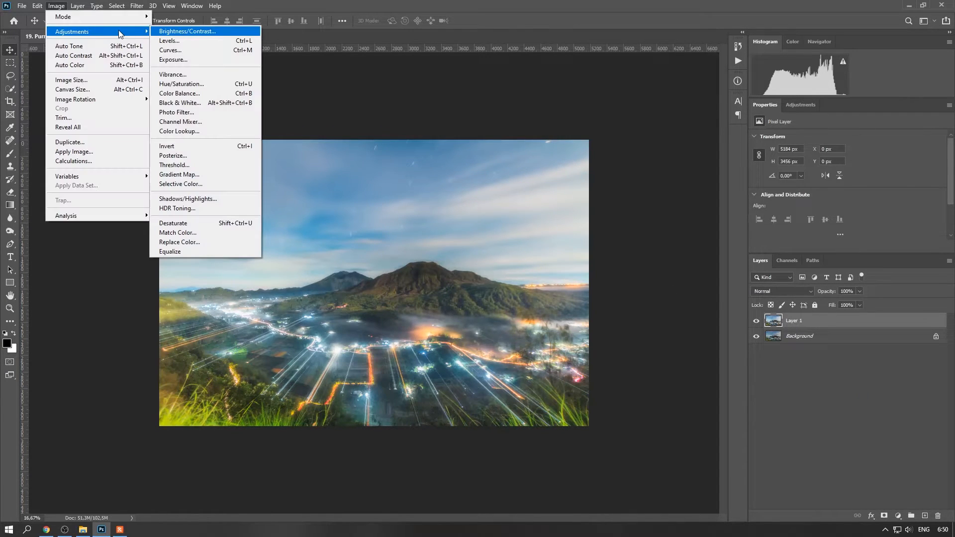
{"action": "left_click", "coordinate": [186, 31]}
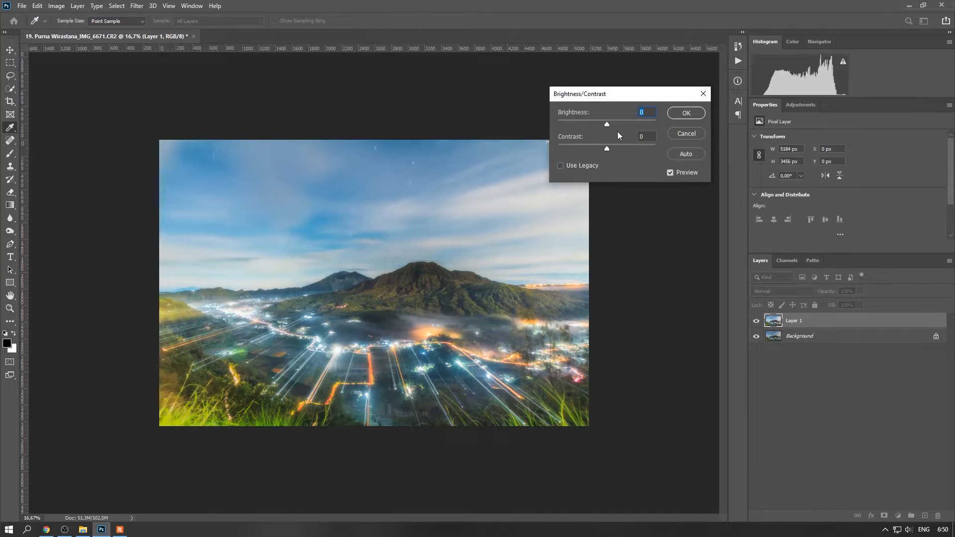
{"action": "left_click_drag", "start_coordinate": [604, 122], "coordinate": [592, 123]}
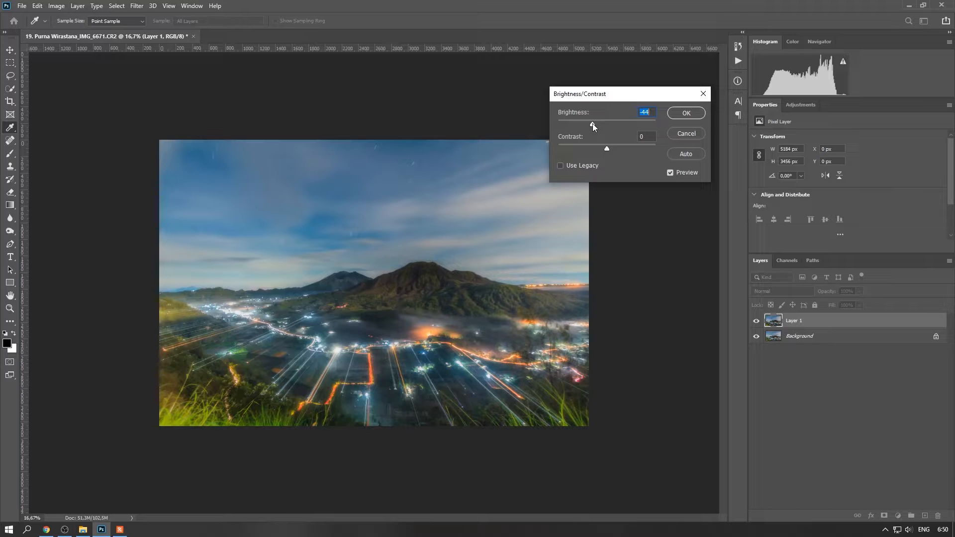
{"action": "left_click", "coordinate": [687, 116]}
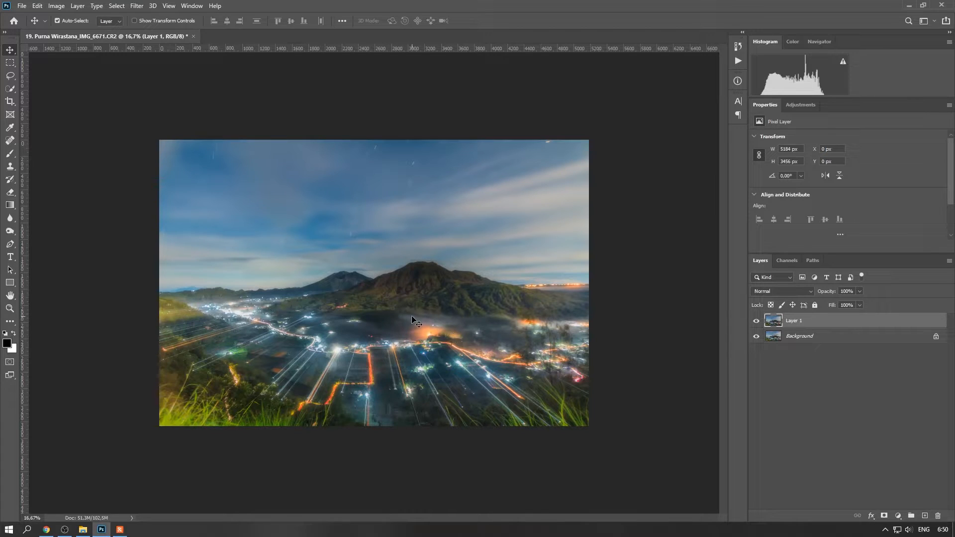
Step: Reduce Layer 1's opacity to 70% and flatten it into the Background
{"action": "key", "text": "ctrl+plus"}
{"action": "key", "text": "ctrl+plus"}
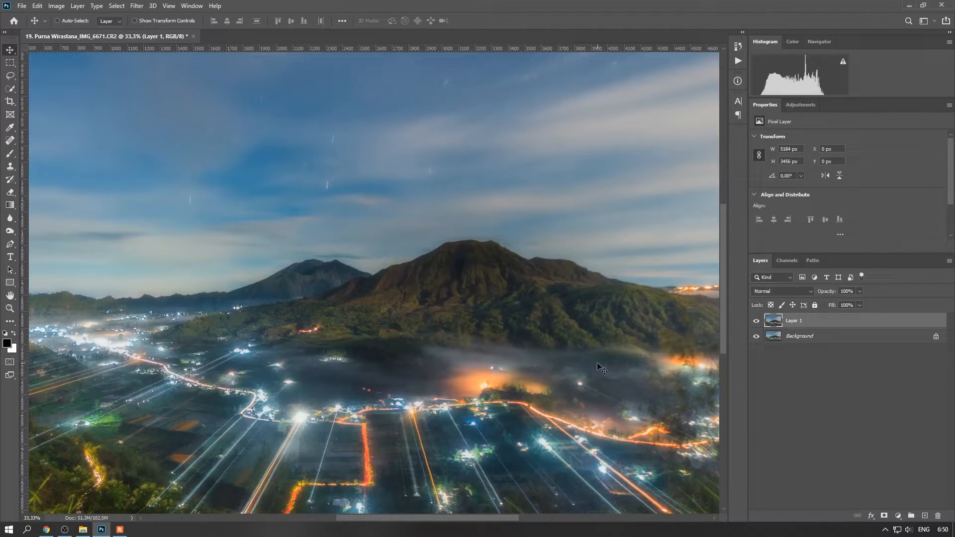
{"action": "key", "text": "ctrl+minus"}
{"action": "key", "text": "ctrl+minus"}
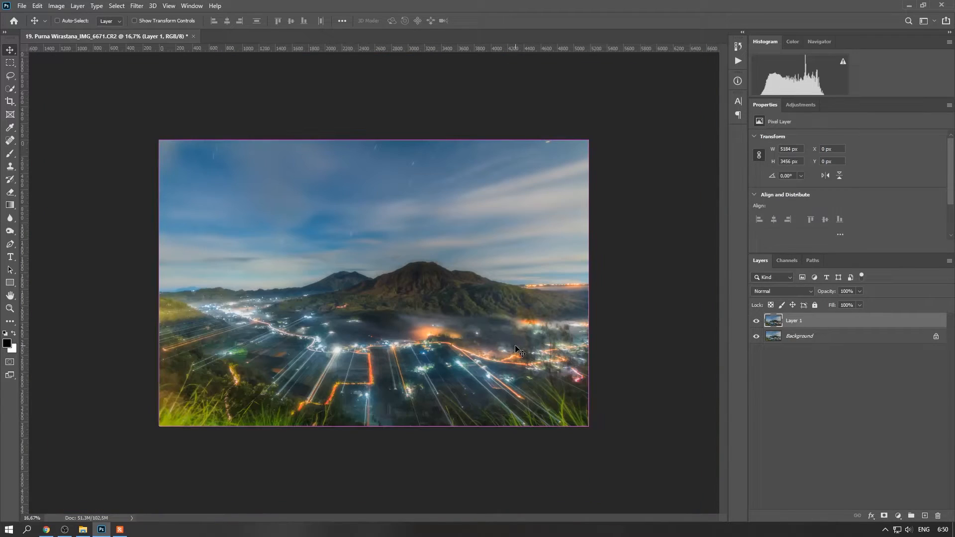
{"action": "key", "text": "ctrl+plus"}
{"action": "key", "text": "ctrl+plus"}
{"action": "key", "text": "ctrl+minus"}
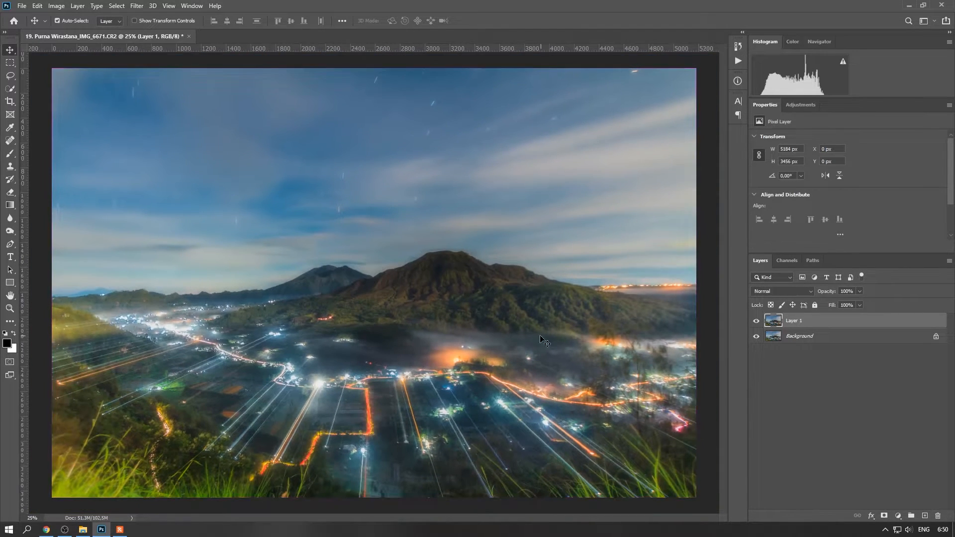
{"action": "left_click", "coordinate": [861, 292]}
{"action": "left_click_drag", "start_coordinate": [863, 301], "coordinate": [808, 305]}
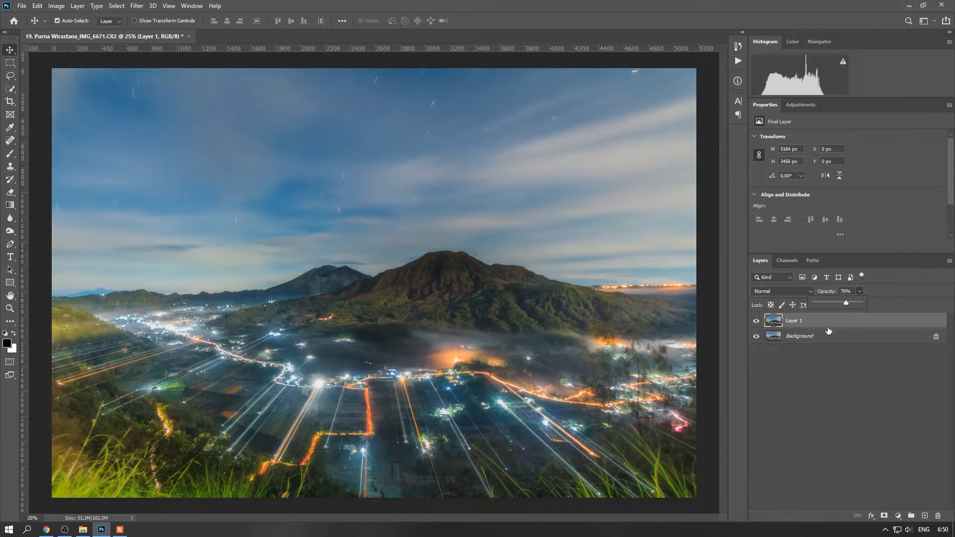
{"action": "left_click", "coordinate": [847, 323]}
{"action": "key", "text": "ctrl+minus"}
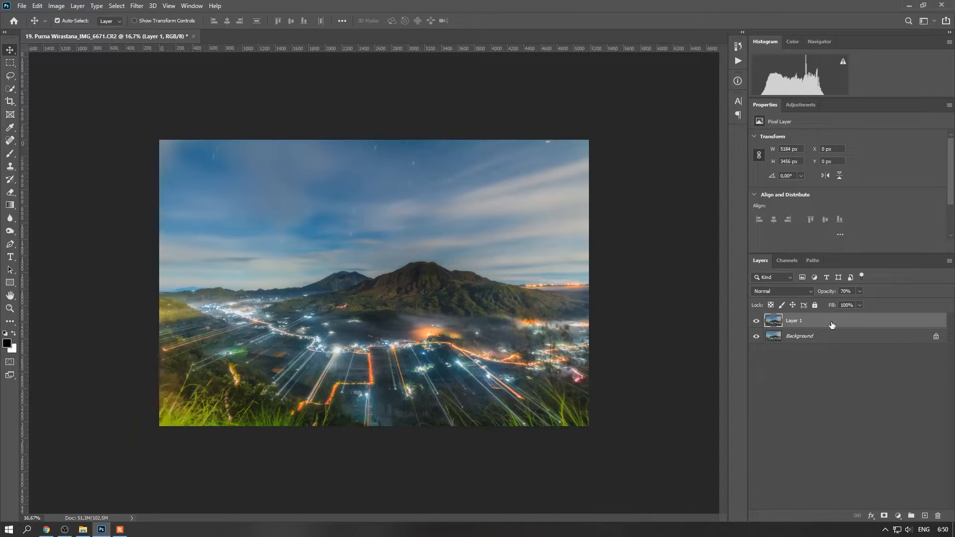
{"action": "right_click", "coordinate": [824, 322]}
{"action": "left_click", "coordinate": [776, 397]}
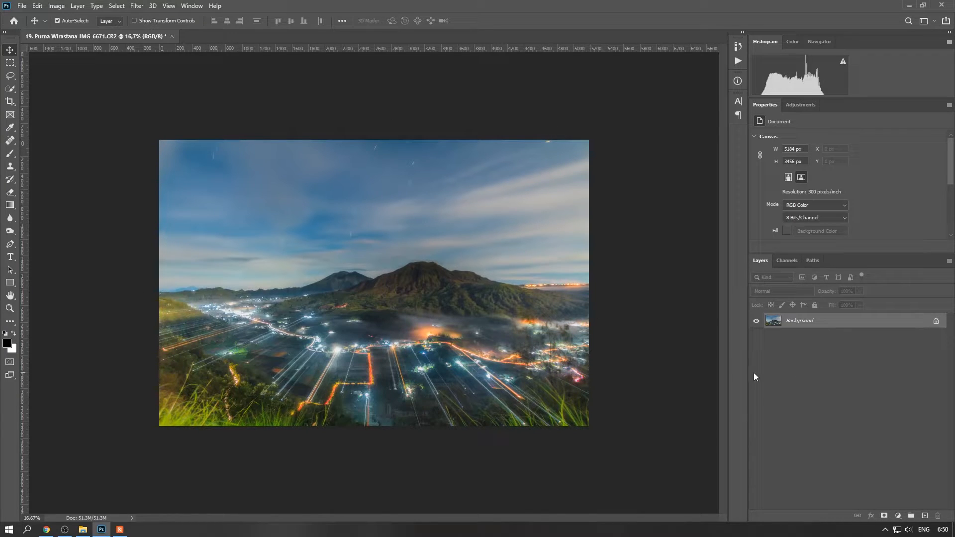
Step: Add a new empty layer above the Background and fill it with black using the Paint Bucket
{"action": "left_click", "coordinate": [924, 516]}
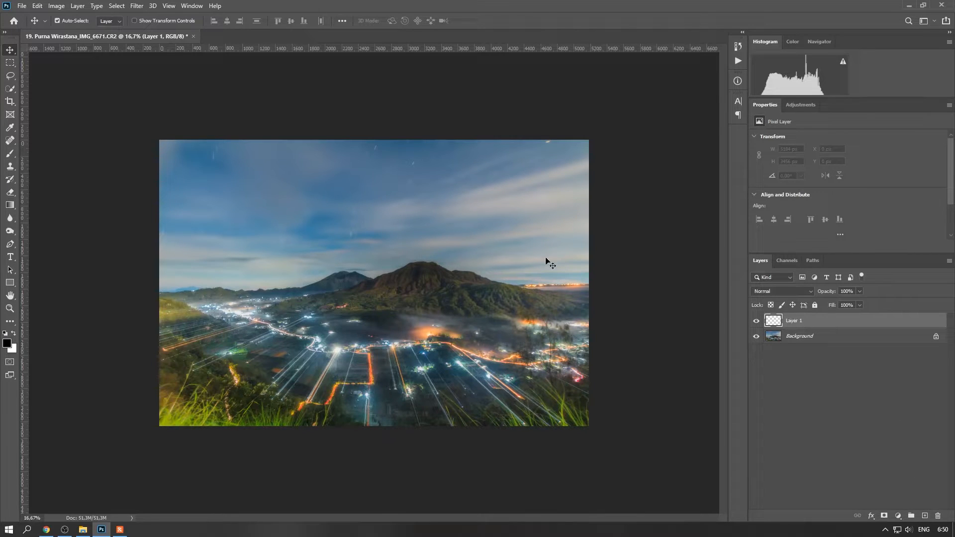
{"action": "left_click", "coordinate": [10, 205]}
{"action": "left_click", "coordinate": [45, 215]}
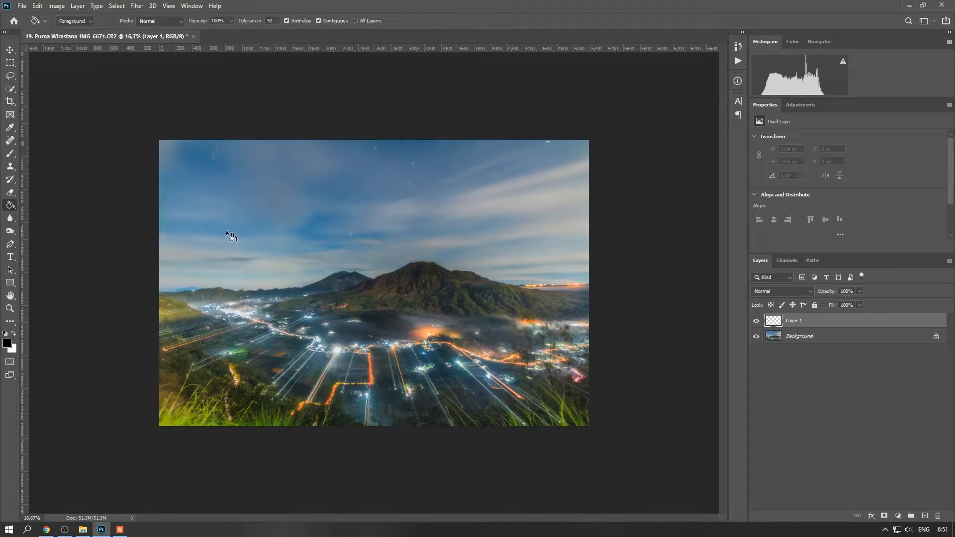
{"action": "left_click", "coordinate": [319, 254]}
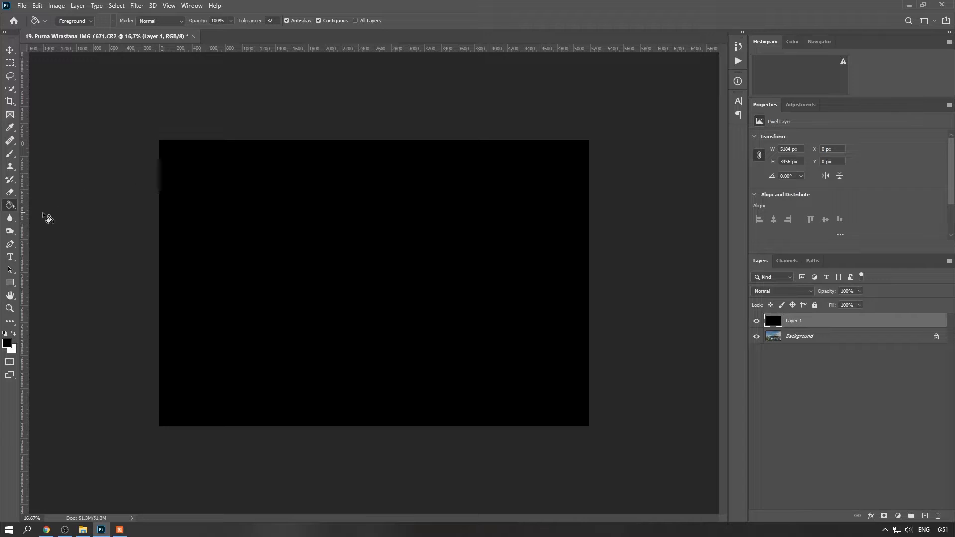
Step: Erase the middle of the black layer with a soft 3500 px eraser to form a vignette, and set the layer's opacity to 29%
{"action": "left_click", "coordinate": [10, 192]}
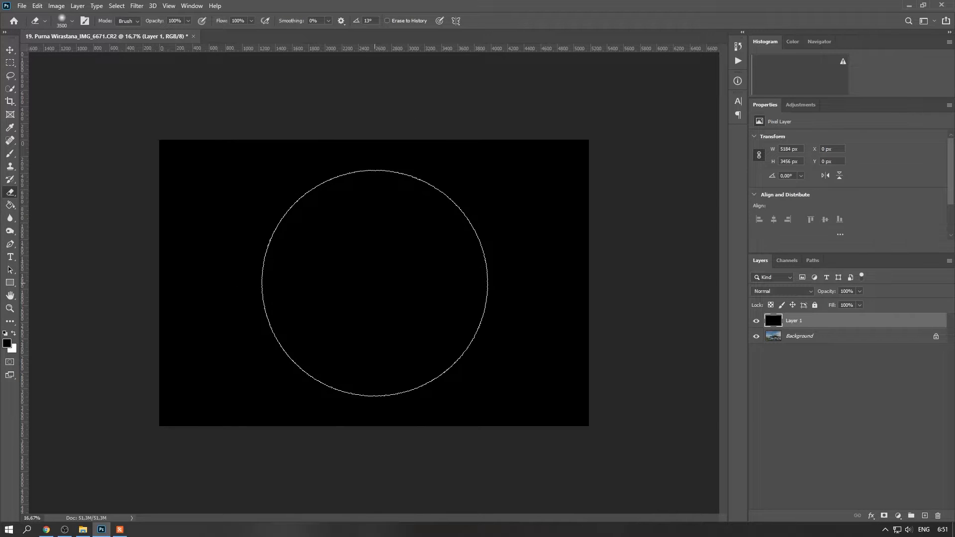
{"action": "left_click_drag", "start_coordinate": [374, 283], "coordinate": [443, 283]}
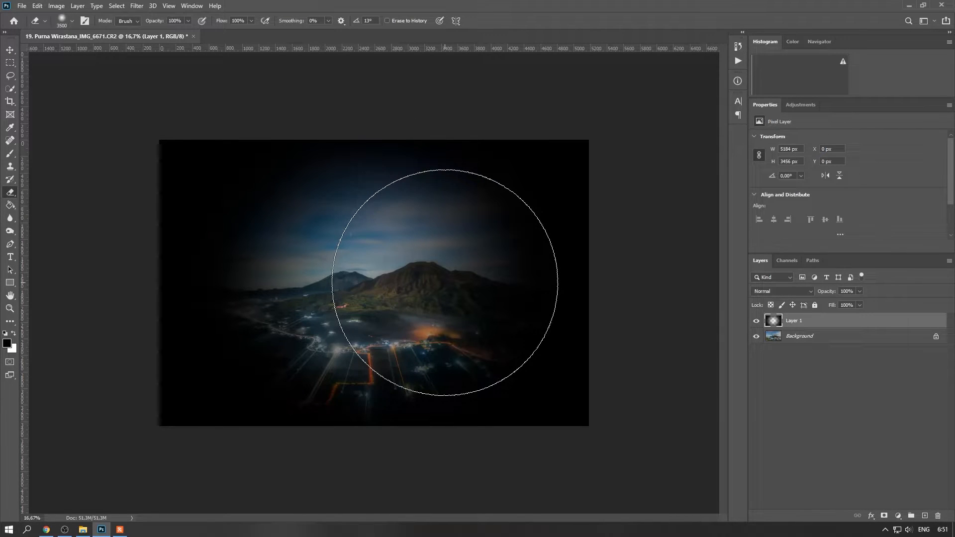
{"action": "left_click_drag", "start_coordinate": [443, 284], "coordinate": [323, 270]}
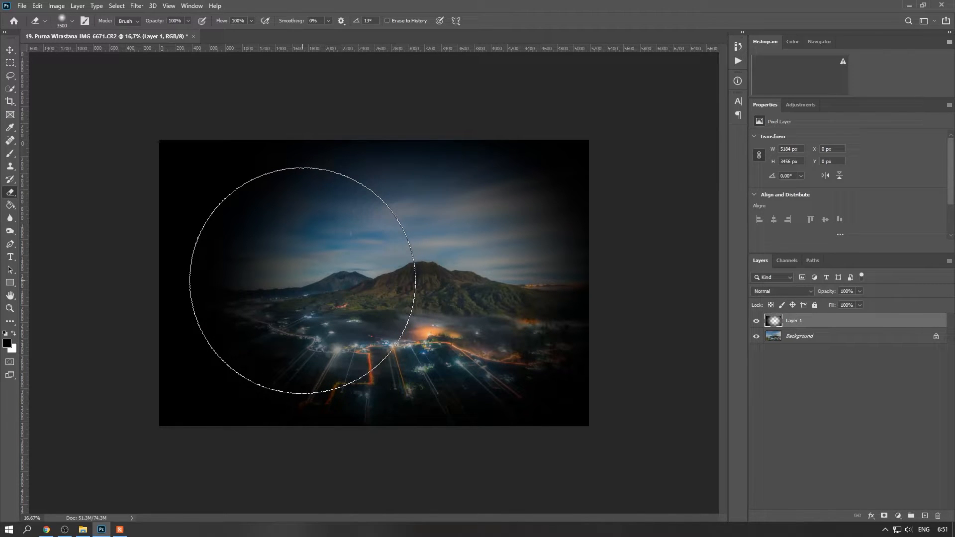
{"action": "left_click_drag", "start_coordinate": [303, 280], "coordinate": [248, 286]}
{"action": "left_click", "coordinate": [10, 51]}
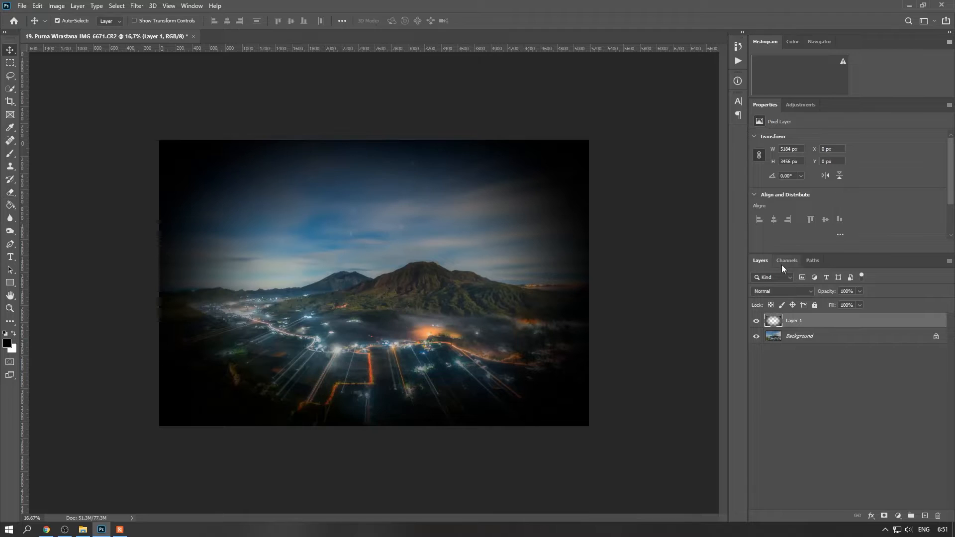
{"action": "left_click_drag", "start_coordinate": [812, 304], "coordinate": [828, 304]}
Step: Duplicate the Background layer and apply Levels to the copy with midtones at 0.95 and the white input at 209
{"action": "left_click", "coordinate": [822, 339]}
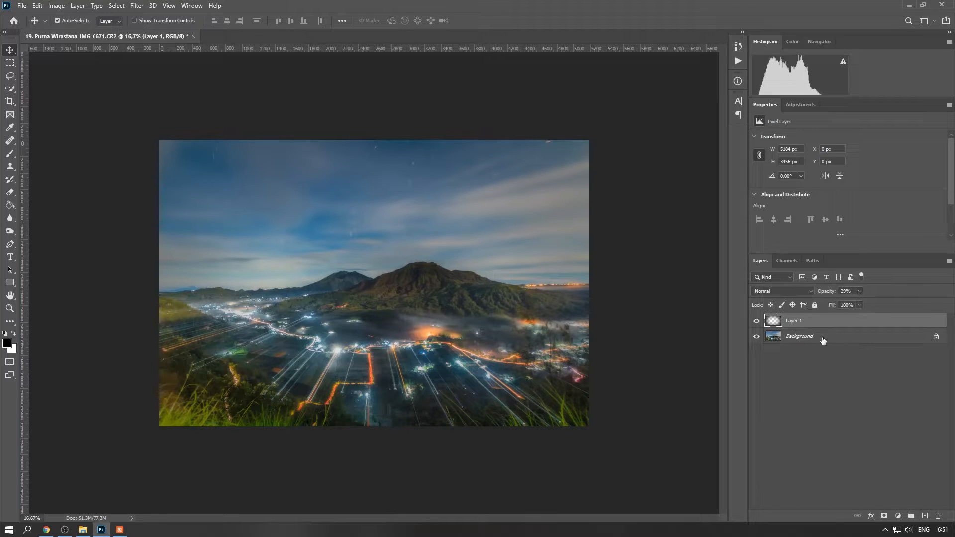
{"action": "key", "text": "ctrl+j"}
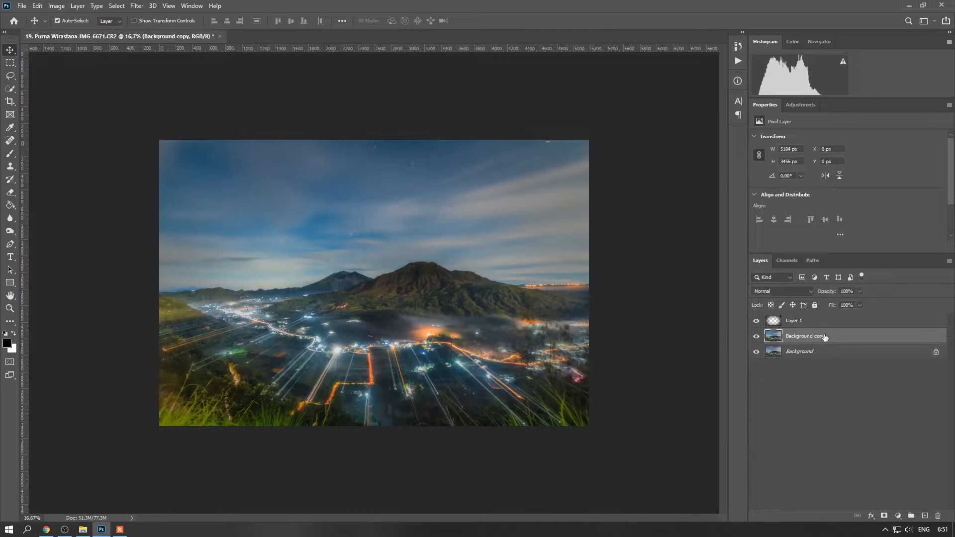
{"action": "left_click", "coordinate": [56, 5]}
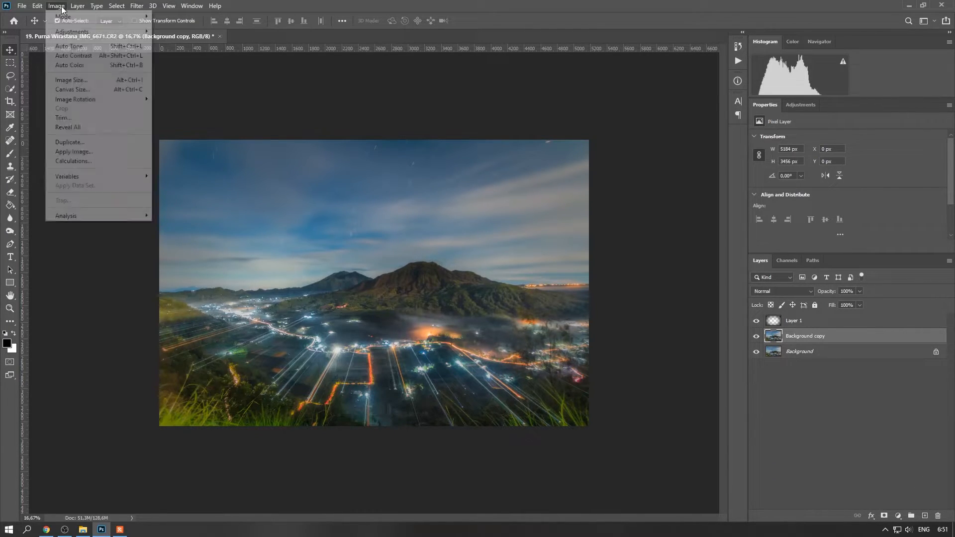
{"action": "mouse_move", "coordinate": [75, 32]}
{"action": "left_click", "coordinate": [194, 42]}
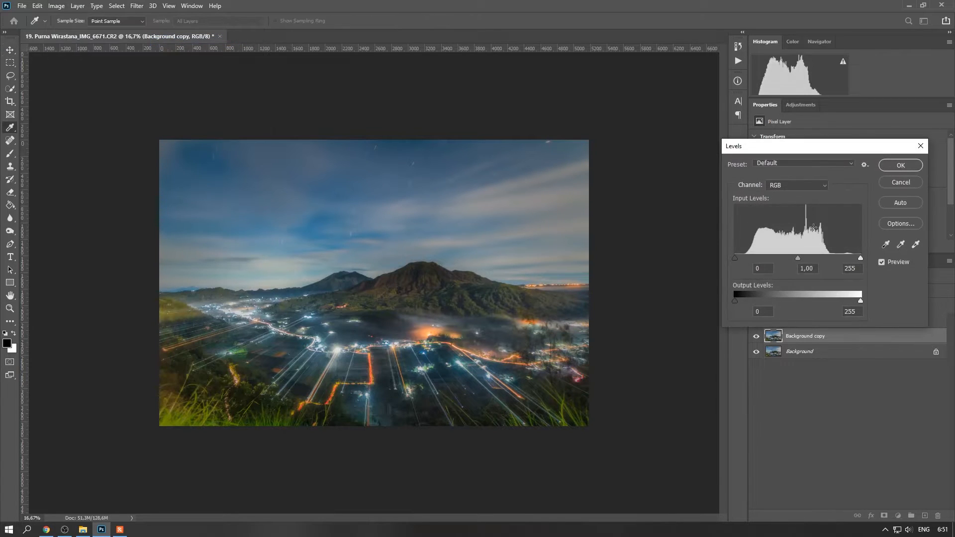
{"action": "left_click_drag", "start_coordinate": [800, 258], "coordinate": [798, 257]}
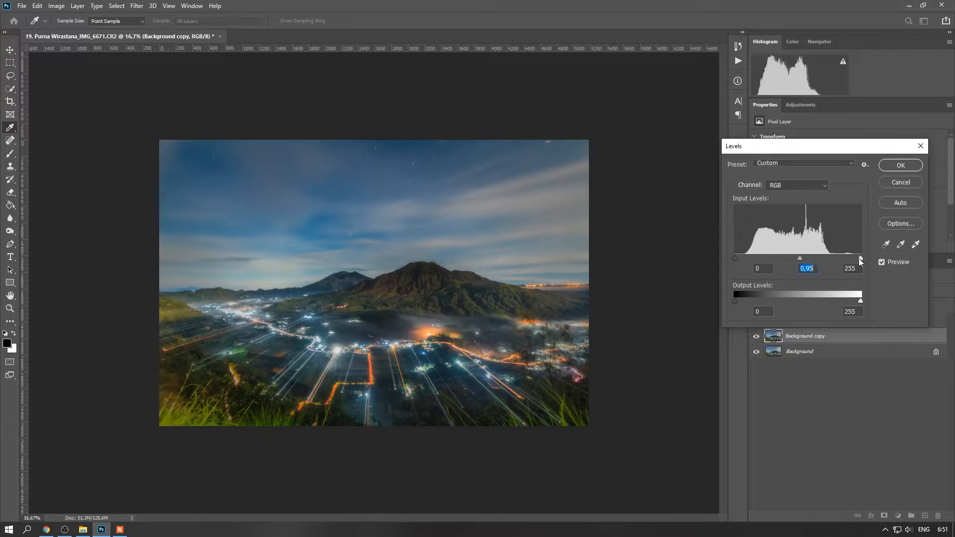
{"action": "left_click_drag", "start_coordinate": [859, 258], "coordinate": [832, 258]}
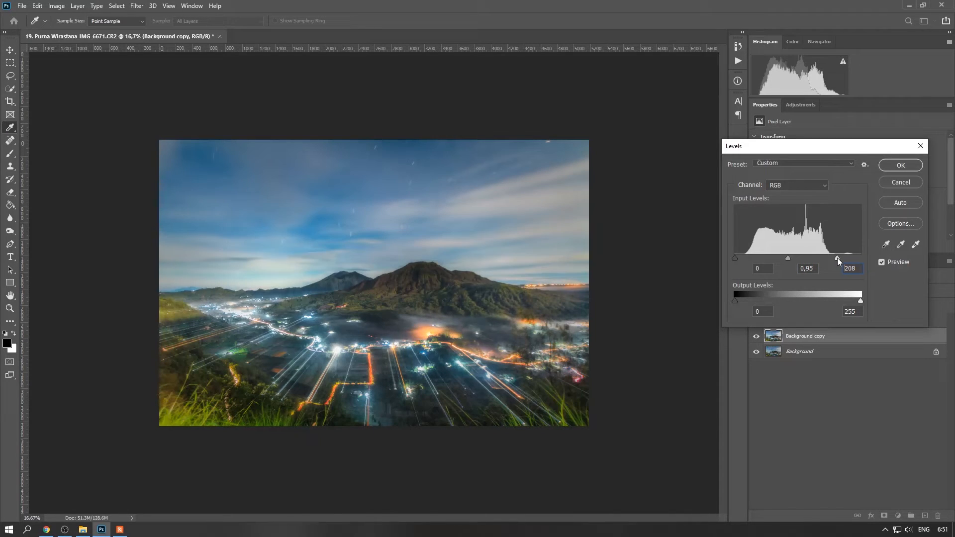
{"action": "left_click_drag", "start_coordinate": [837, 258], "coordinate": [836, 258]}
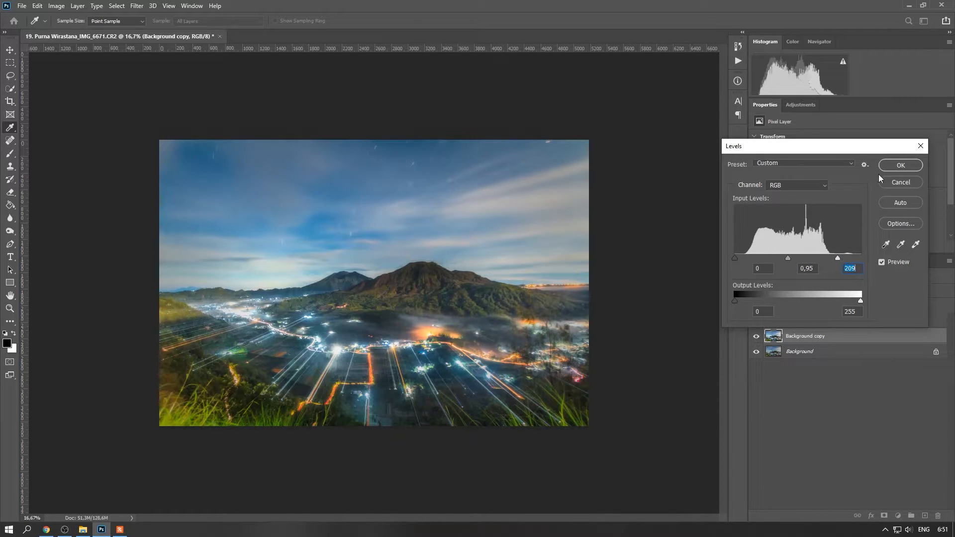
{"action": "left_click", "coordinate": [901, 165]}
Step: Add a layer mask to the Background copy layer and set the Brush tool's opacity to 35%
{"action": "left_click", "coordinate": [885, 518]}
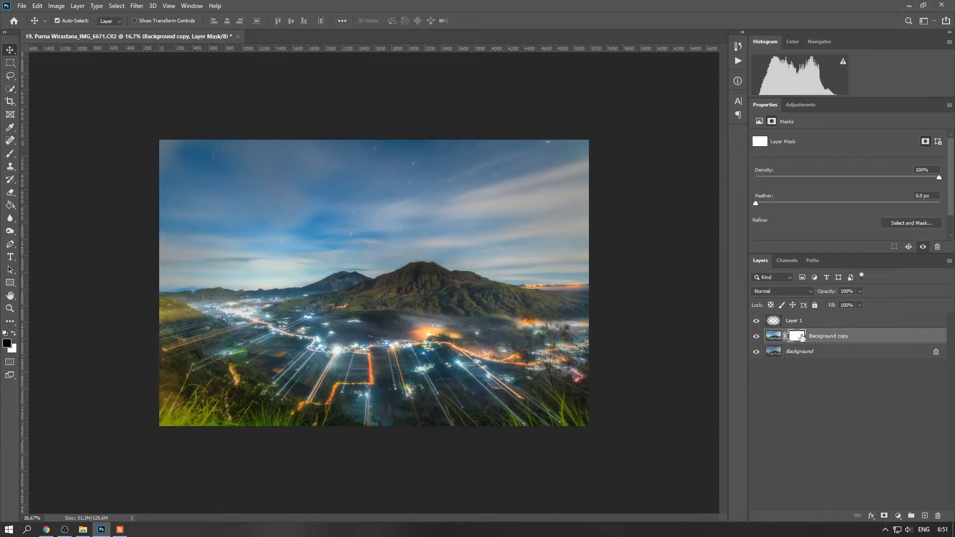
{"action": "left_click", "coordinate": [10, 155]}
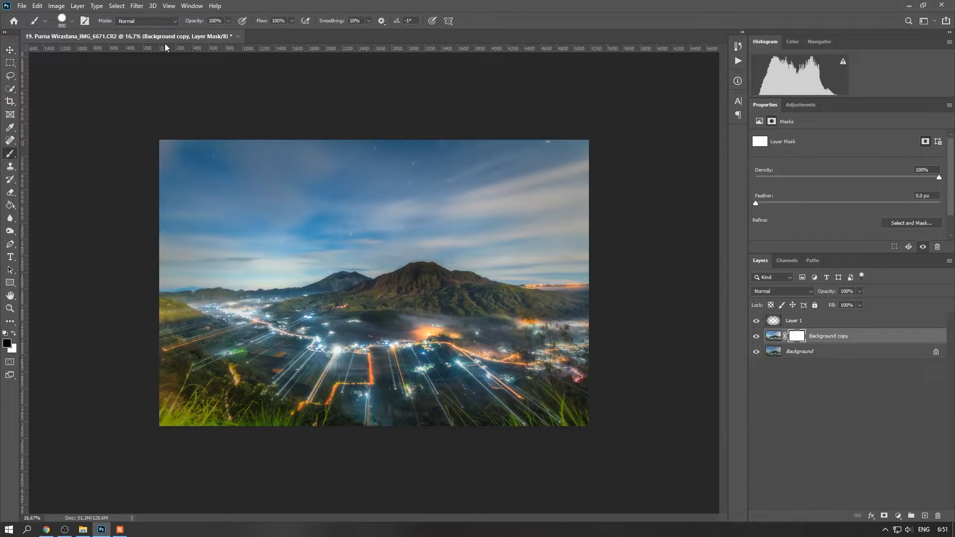
{"action": "left_click", "coordinate": [228, 20]}
{"action": "left_click_drag", "start_coordinate": [230, 32], "coordinate": [200, 34]}
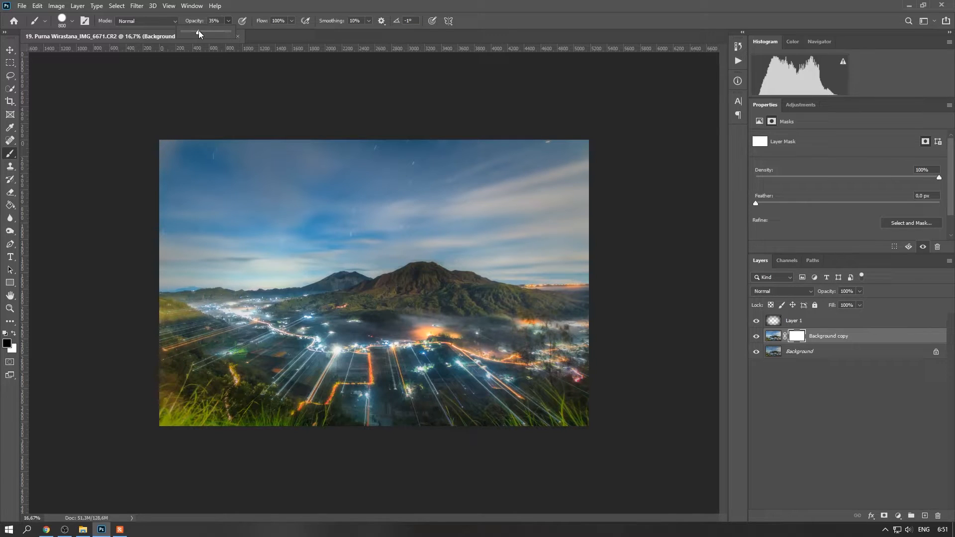
{"action": "left_click", "coordinate": [286, 4]}
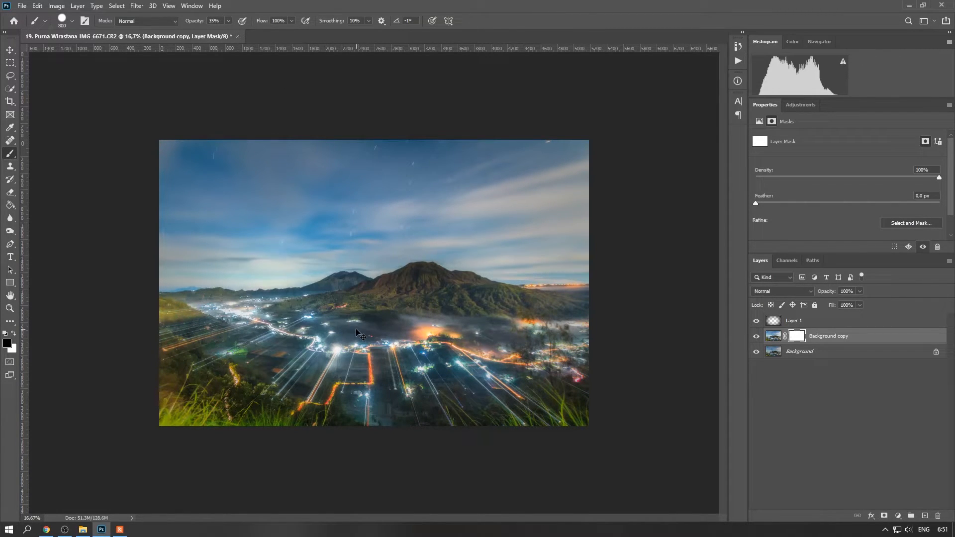
Step: Paint black on the Background copy's mask over the brightest town lights, using a 0% hardness brush starting at 300 px
{"action": "right_click", "coordinate": [386, 294]}
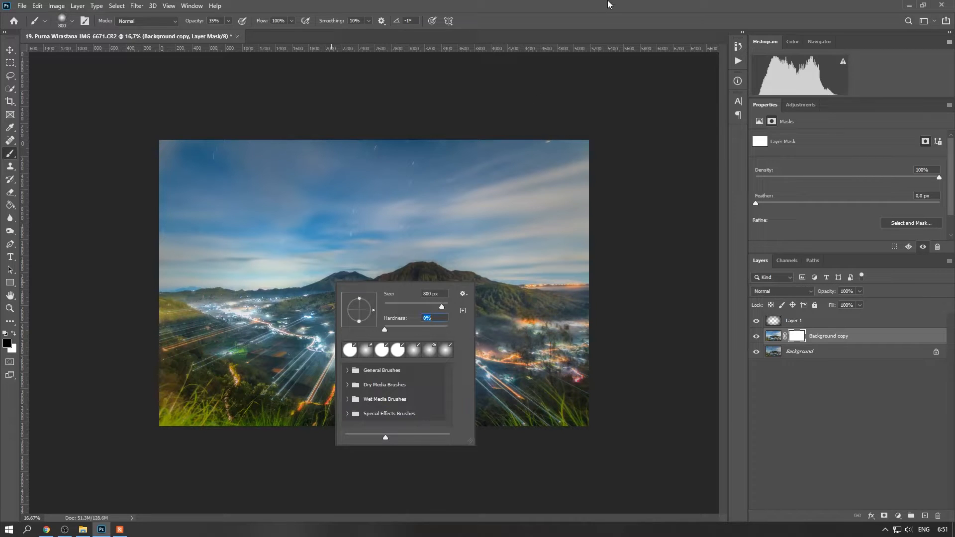
{"action": "key", "text": "Return"}
{"action": "key", "text": "["}
{"action": "key", "text": "["}
{"action": "key", "text": "["}
{"action": "key", "text": "["}
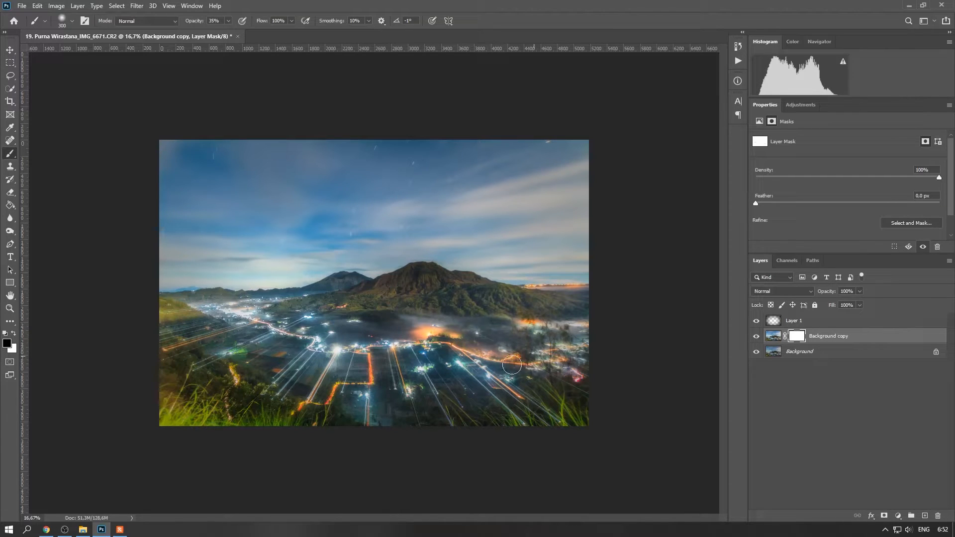
{"action": "mouse_move", "coordinate": [414, 373]}
{"action": "left_mouse_down"}
{"action": "mouse_move", "coordinate": [482, 370]}
{"action": "mouse_move", "coordinate": [403, 391]}
{"action": "mouse_move", "coordinate": [355, 355]}
{"action": "left_mouse_up"}
{"action": "key", "text": "bracketright"}
{"action": "key", "text": "v"}
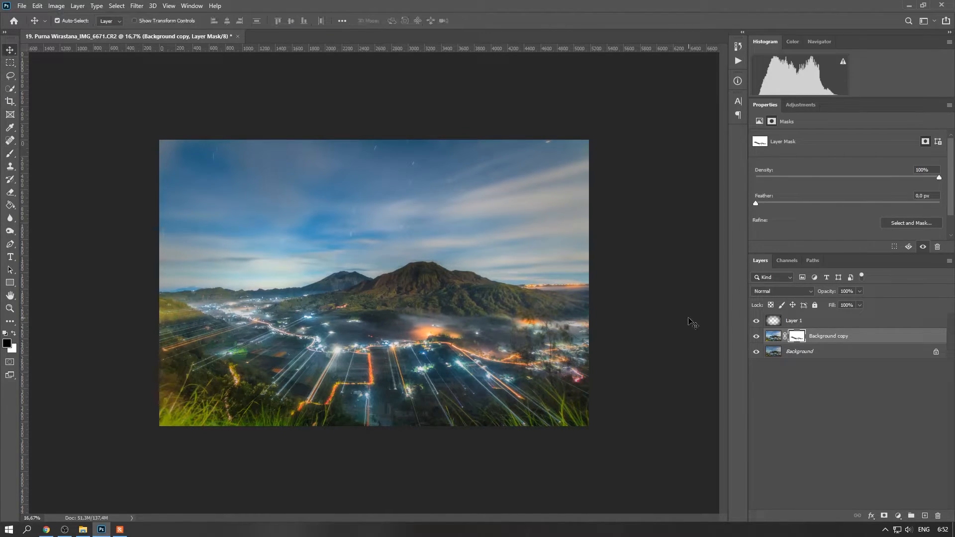
Step: Set the opacity of the Layer 1 vignette to 37% and merge all three layers into the Background
{"action": "left_click", "coordinate": [785, 324]}
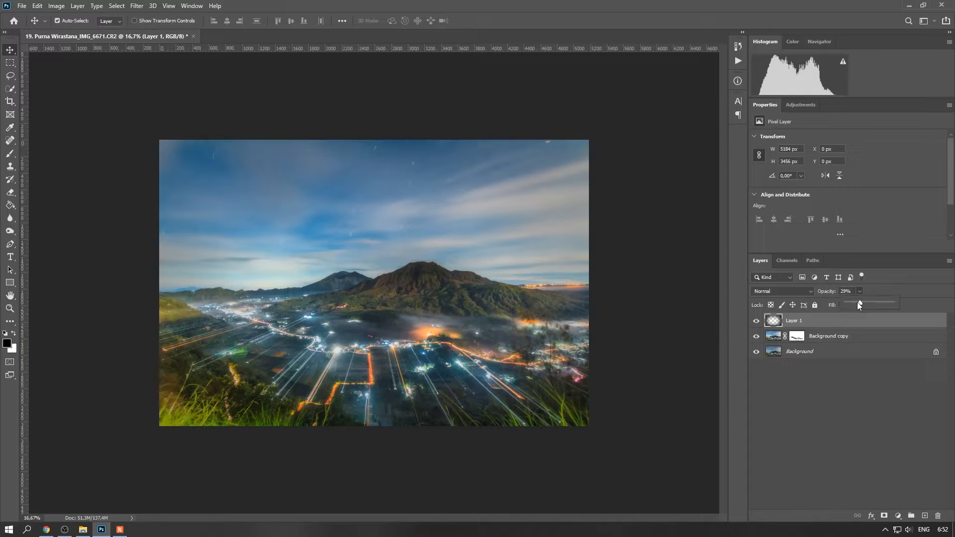
{"action": "left_click_drag", "start_coordinate": [879, 303], "coordinate": [867, 303]}
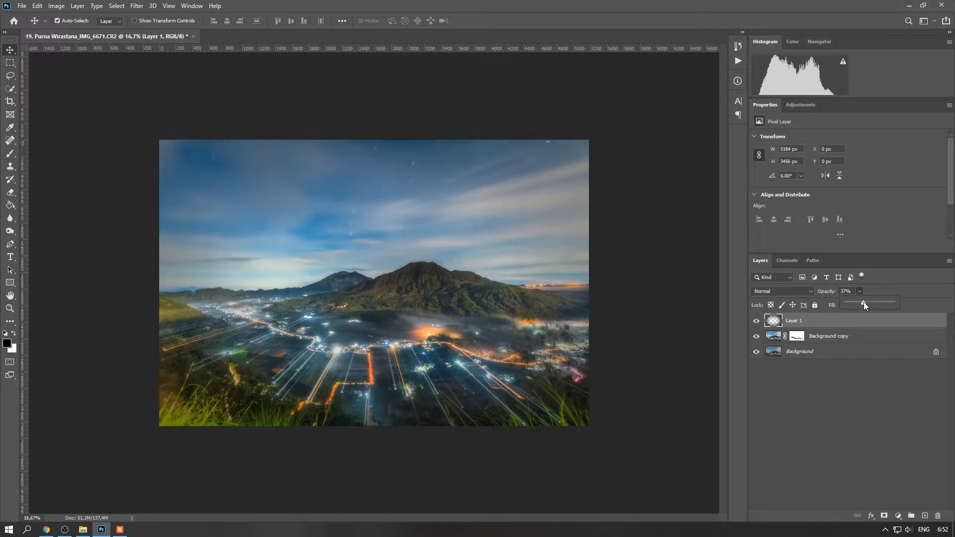
{"action": "left_click", "coordinate": [862, 322]}
{"action": "left_click", "coordinate": [856, 351], "text": "shift"}
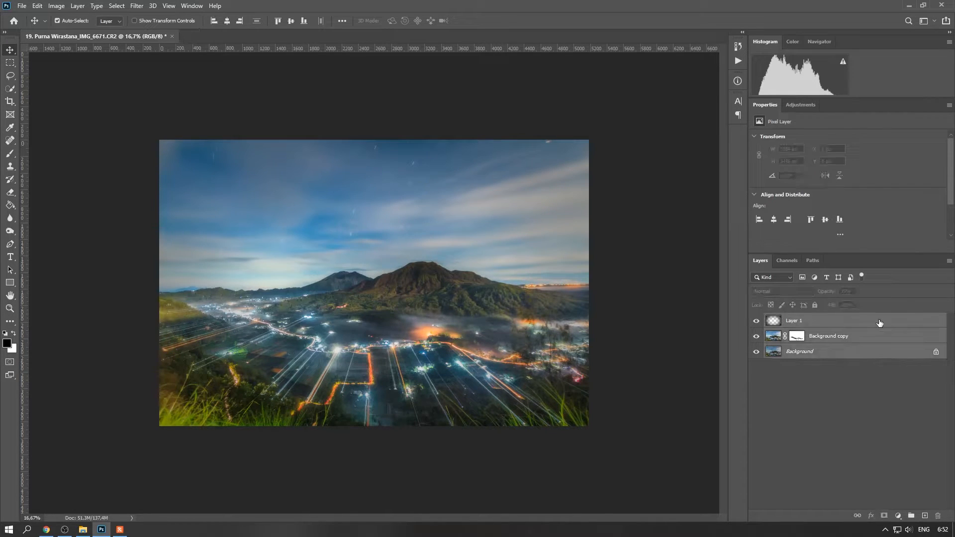
{"action": "right_click", "coordinate": [873, 320]}
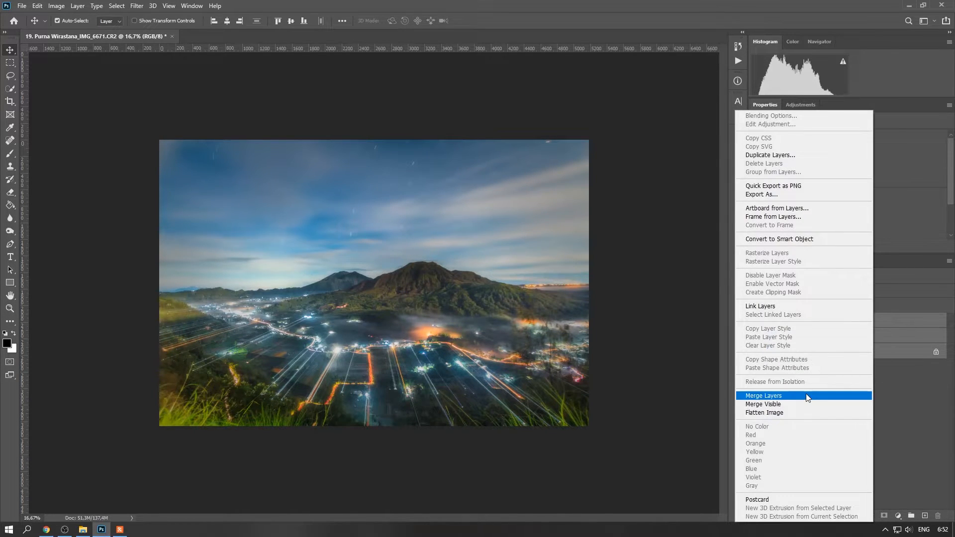
{"action": "left_click", "coordinate": [806, 393]}
Step: Save the image as a JPEG in the Edited folder of Foto Subscribers, at quality 12 (Maximum) with the Progressive format
{"action": "left_click", "coordinate": [22, 5]}
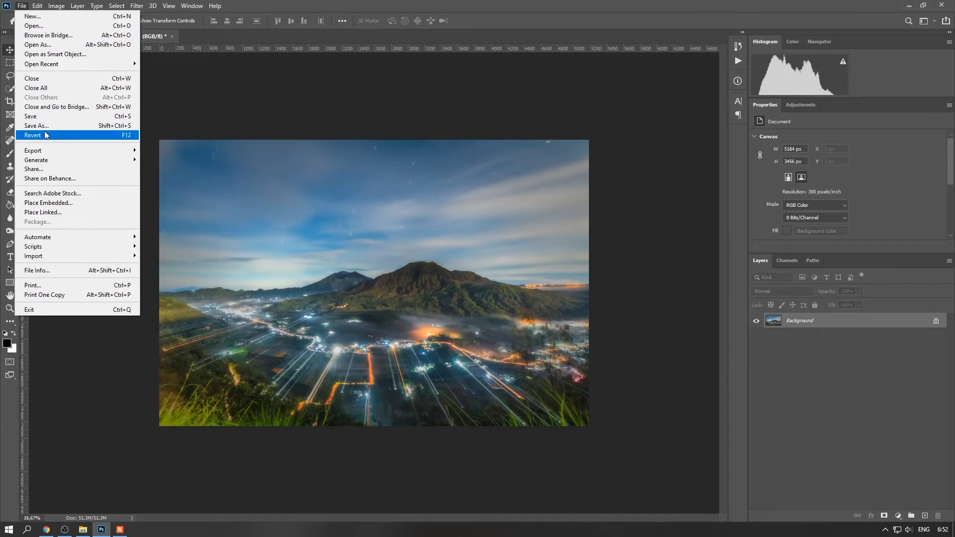
{"action": "left_click", "coordinate": [75, 126]}
{"action": "left_click", "coordinate": [154, 230]}
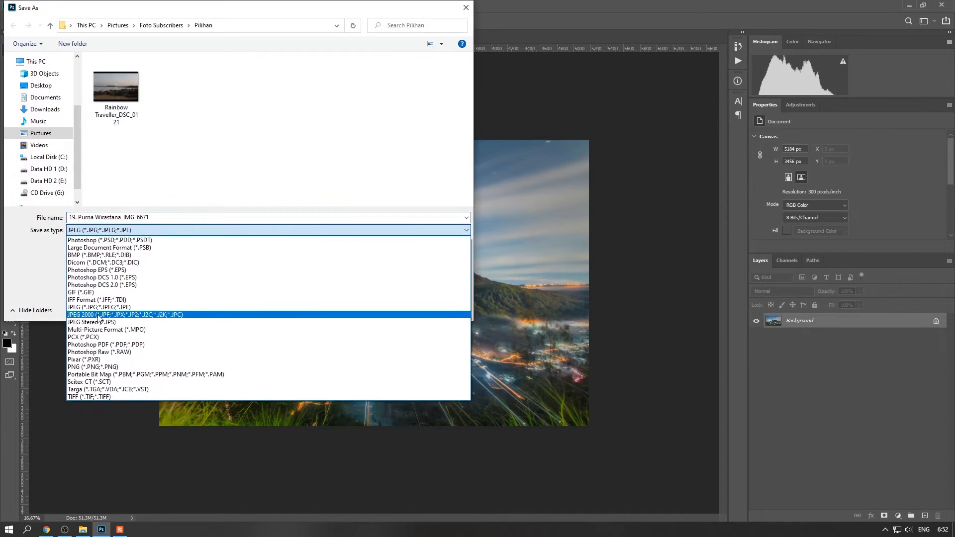
{"action": "left_click", "coordinate": [144, 307]}
{"action": "left_click", "coordinate": [163, 25]}
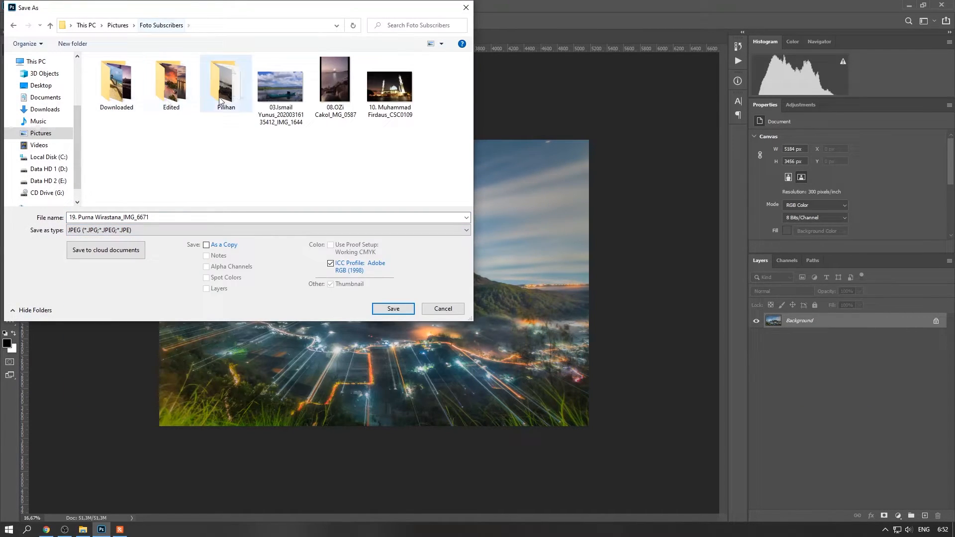
{"action": "double_click", "coordinate": [166, 88]}
{"action": "left_click", "coordinate": [384, 308]}
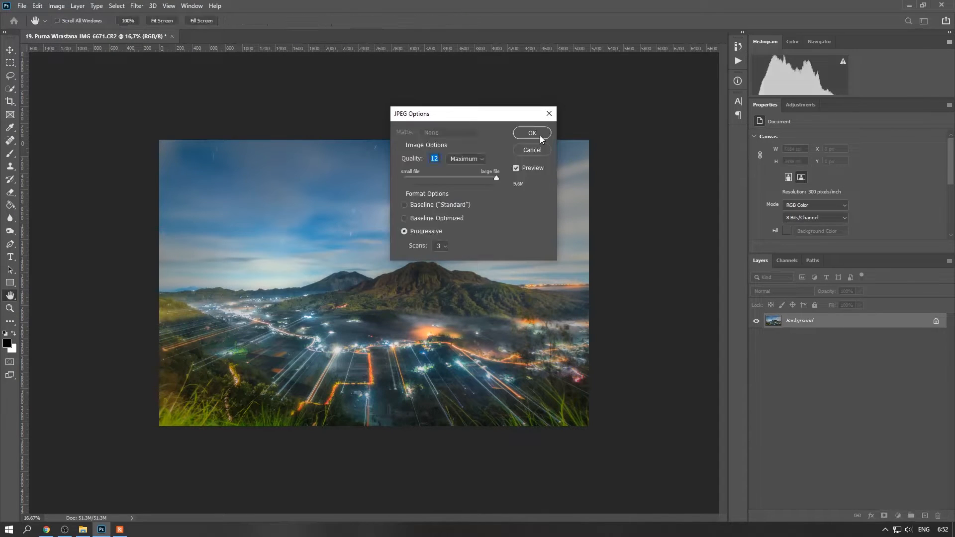
{"action": "left_click", "coordinate": [540, 135]}
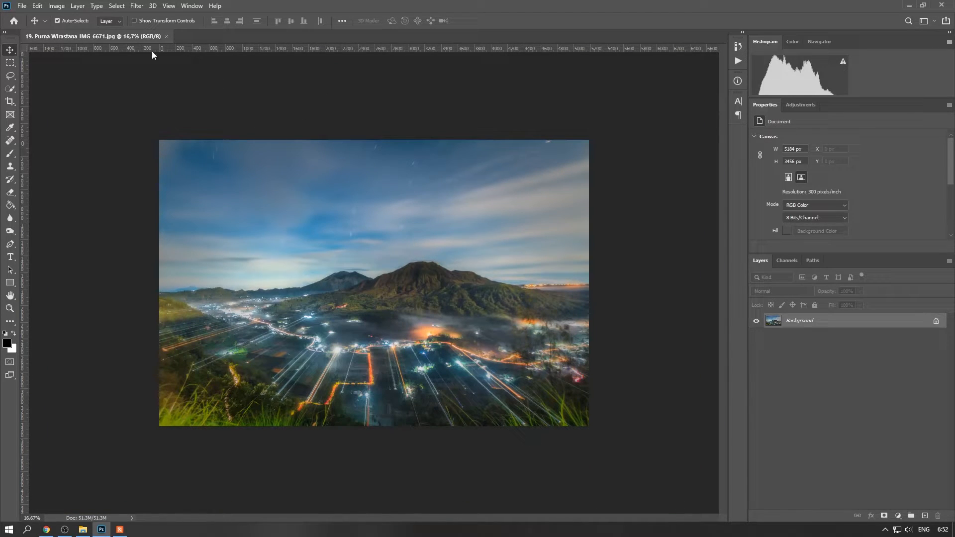
Step: Close the saved document, switch to File Explorer and open the DSC_0121 photo from the Pilihan folder in Photoshop
{"action": "left_click", "coordinate": [167, 36]}
{"action": "key", "text": "alt+Tab"}
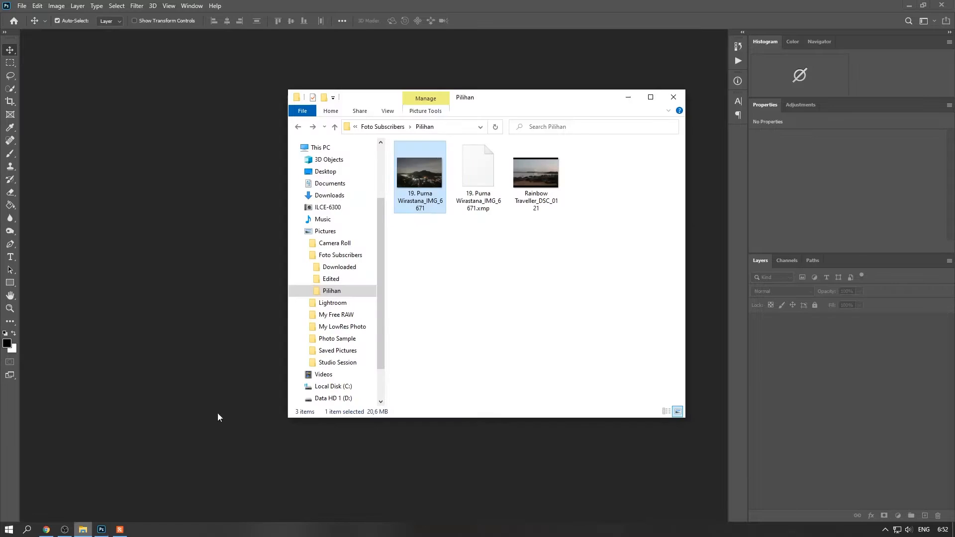
{"action": "left_click", "coordinate": [543, 184]}
{"action": "double_click", "coordinate": [544, 198]}
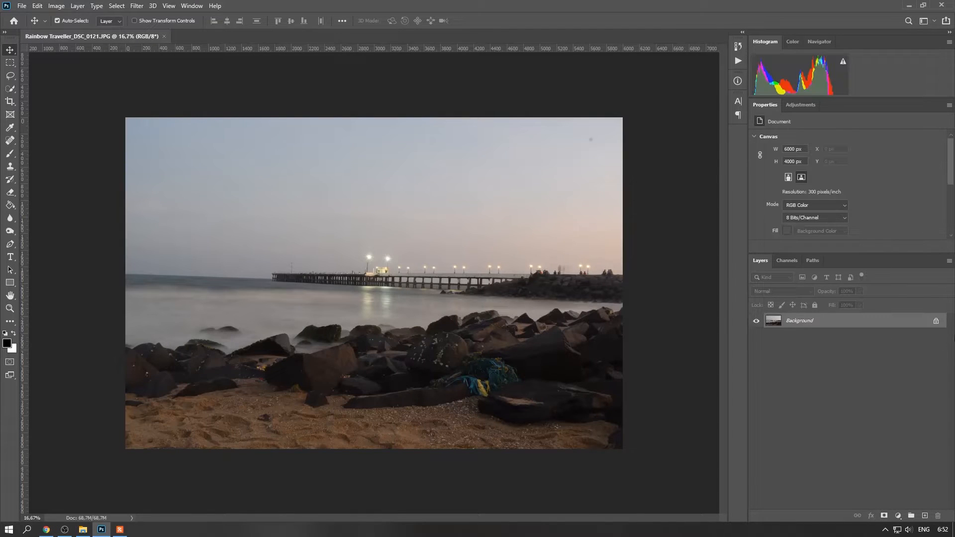
Step: Unlock the Background layer and rotate it about -2° to level the horizon against a horizontal guide placed just below it
{"action": "left_click", "coordinate": [937, 322]}
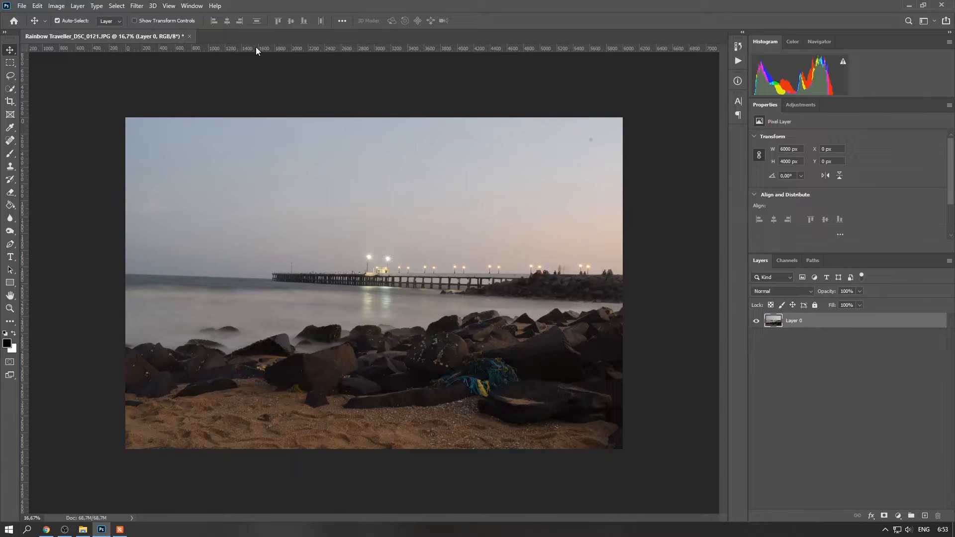
{"action": "left_click_drag", "start_coordinate": [255, 50], "coordinate": [255, 287]}
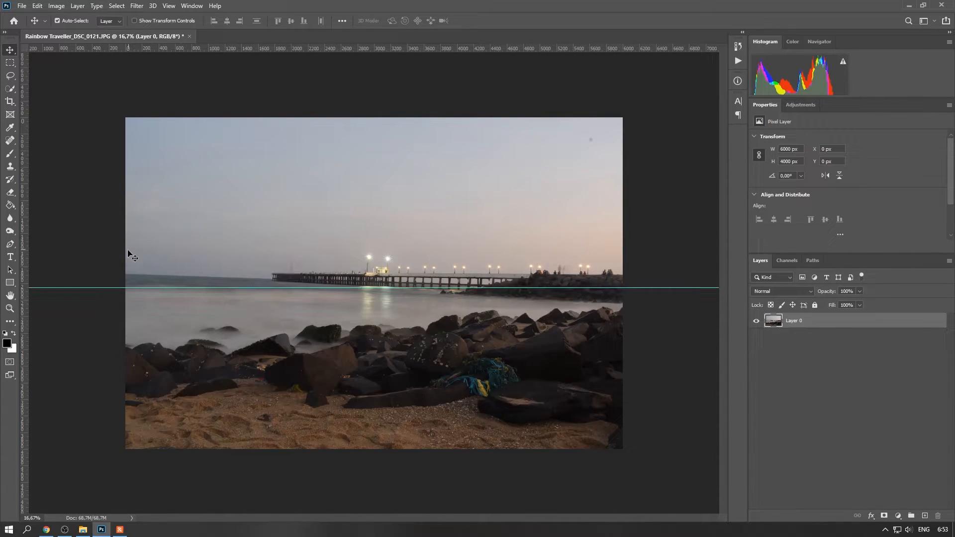
{"action": "left_click", "coordinate": [135, 20]}
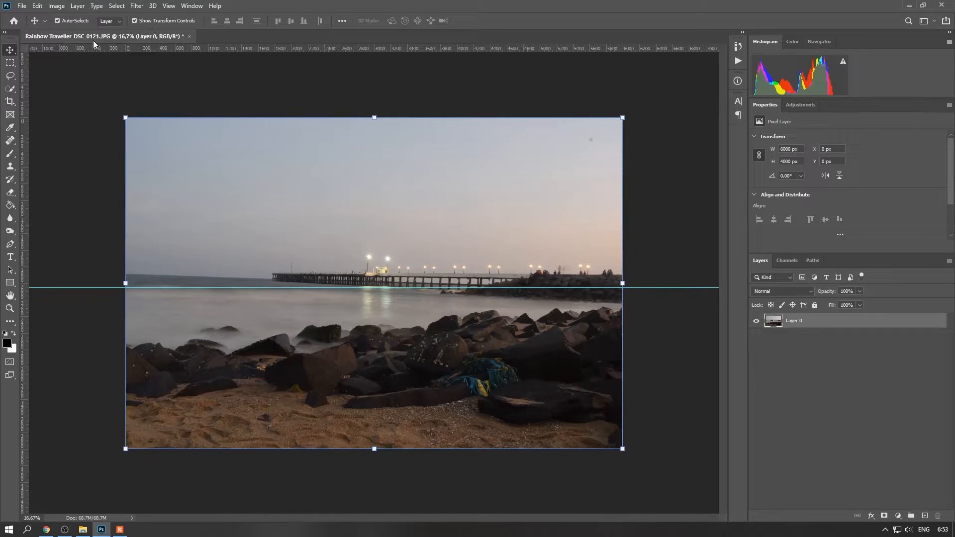
{"action": "left_click_drag", "start_coordinate": [120, 109], "coordinate": [106, 112]}
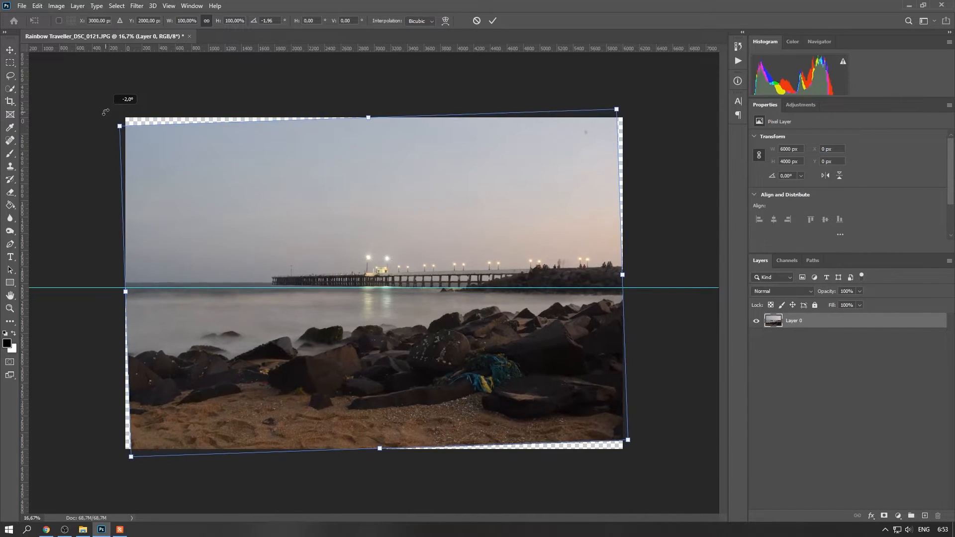
{"action": "left_click", "coordinate": [492, 20]}
Step: Scale Layer 0 to about 105.6% so that it covers the transparent corners left by the rotation
{"action": "left_click_drag", "start_coordinate": [120, 285], "coordinate": [115, 283]}
{"action": "left_click_drag", "start_coordinate": [628, 285], "coordinate": [633, 285]}
{"action": "left_click_drag", "start_coordinate": [382, 108], "coordinate": [382, 103]}
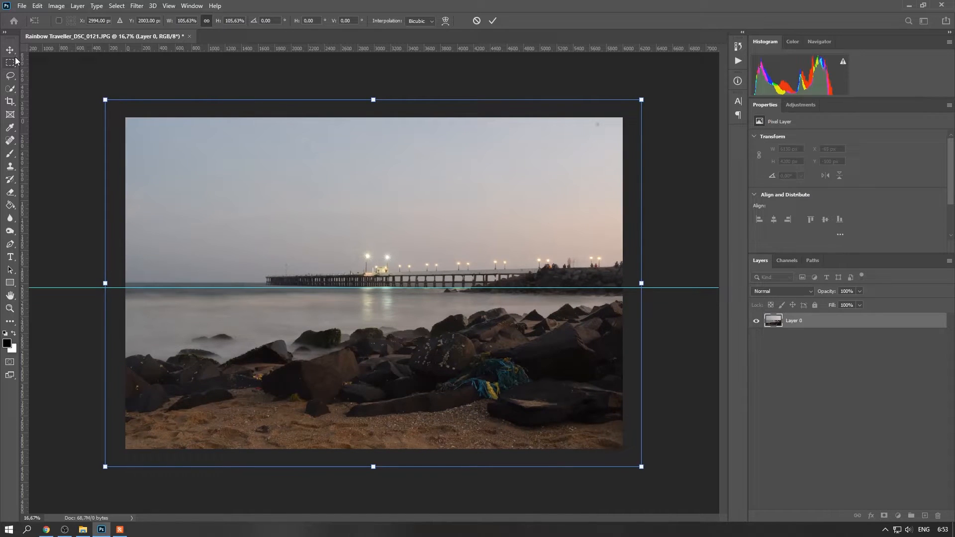
{"action": "key", "text": "Return"}
Step: Crop the image to the canvas bounds, deleting the cropped pixels, and remove the horizontal guide
{"action": "left_click", "coordinate": [10, 102]}
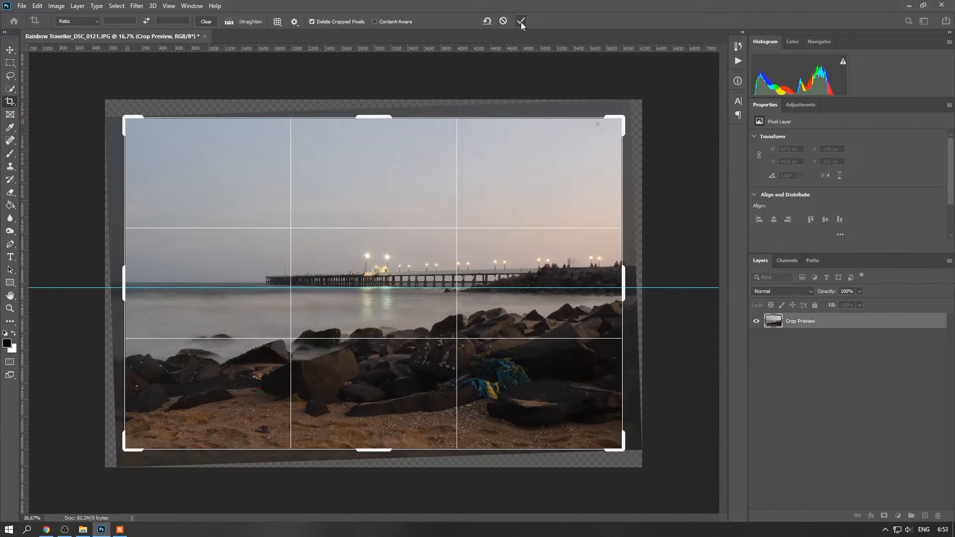
{"action": "left_click", "coordinate": [521, 22]}
{"action": "key", "text": "v"}
{"action": "left_click_drag", "start_coordinate": [192, 288], "coordinate": [330, 6]}
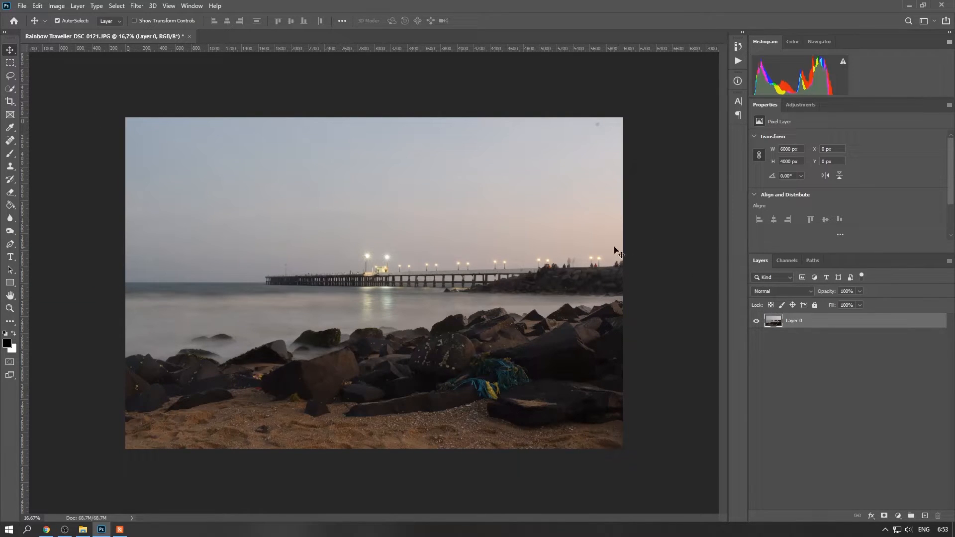
Step: Duplicate Layer 0 and apply the automatic Basic tone settings to the copy in the Camera Raw Filter
{"action": "left_click_drag", "start_coordinate": [891, 323], "coordinate": [924, 515]}
{"action": "left_click", "coordinate": [136, 7]}
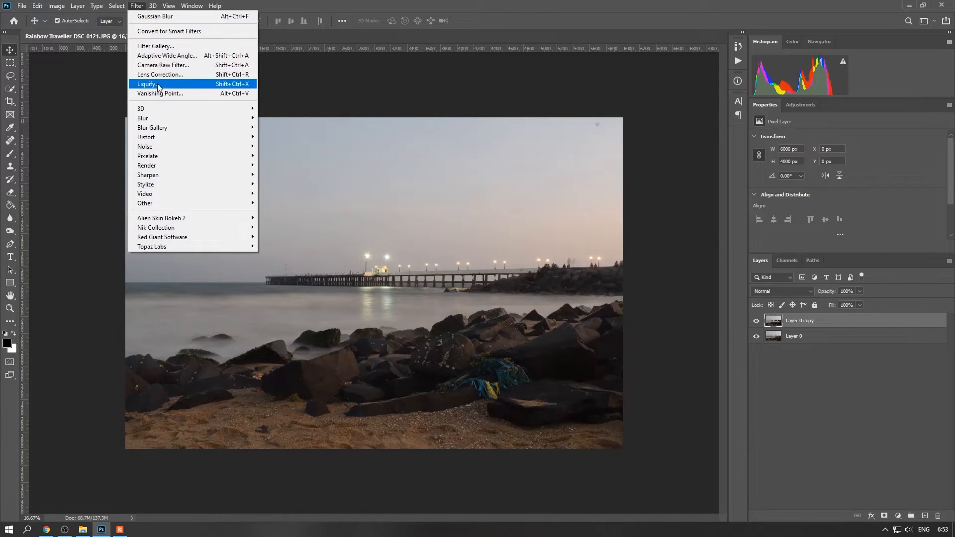
{"action": "left_click", "coordinate": [168, 67]}
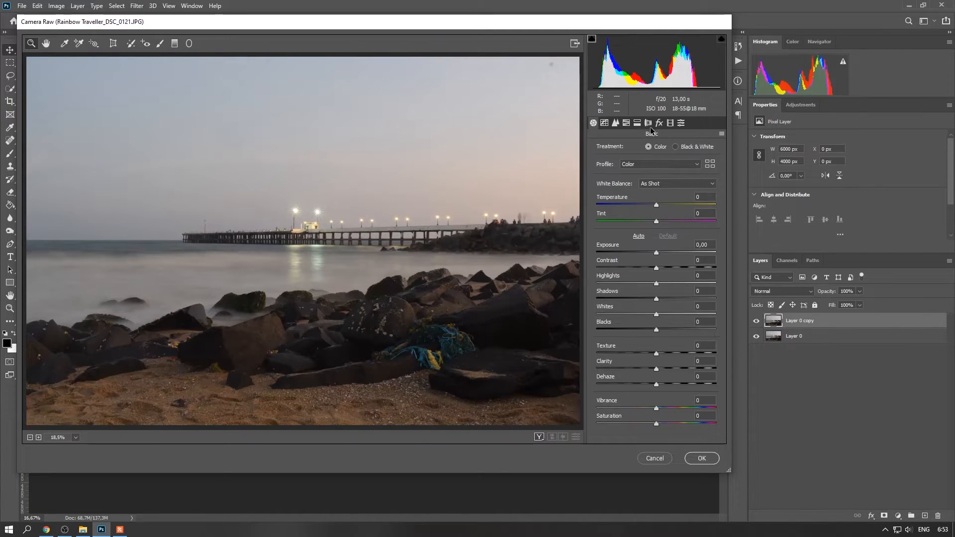
{"action": "left_click", "coordinate": [649, 124]}
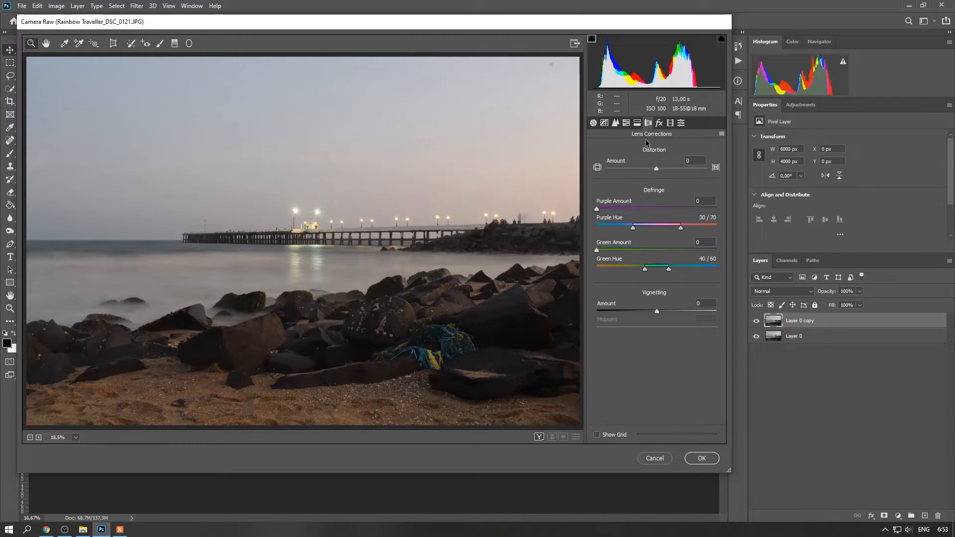
{"action": "left_click", "coordinate": [593, 123]}
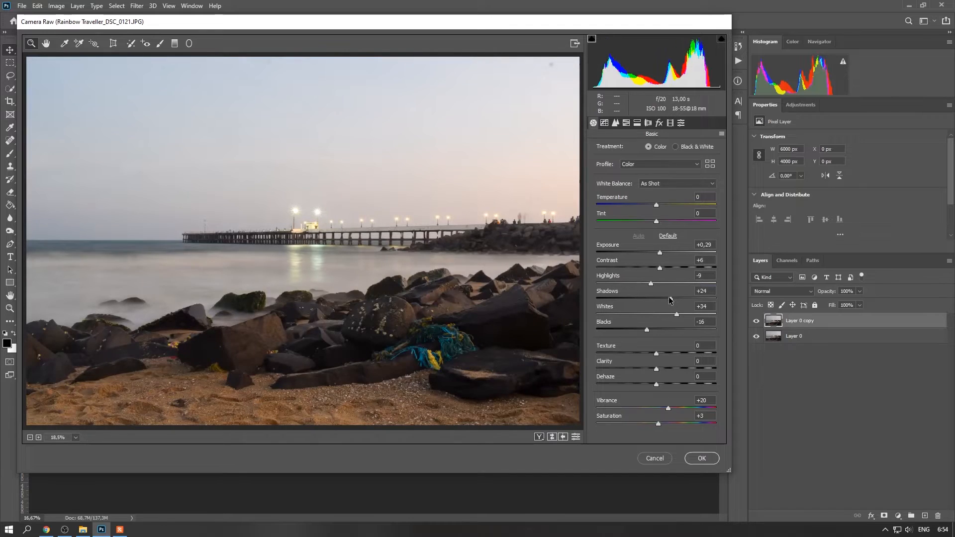
Step: Set Shadows to +83, Highlights to -70, Contrast to +22, Temperature to -8 and Exposure to -0.10
{"action": "left_click_drag", "start_coordinate": [671, 299], "coordinate": [706, 298]}
{"action": "left_click_drag", "start_coordinate": [651, 283], "coordinate": [652, 253]}
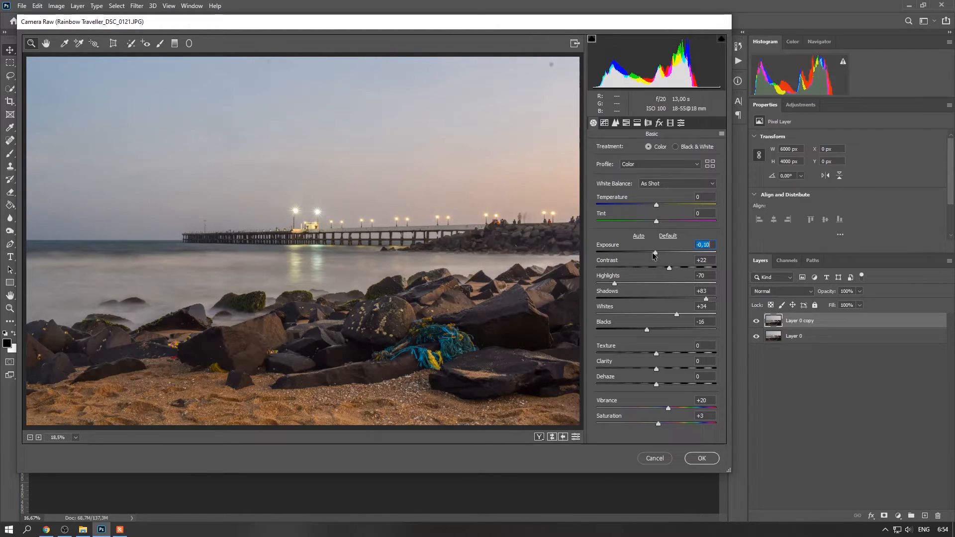
{"action": "left_click_drag", "start_coordinate": [656, 205], "coordinate": [651, 204]}
{"action": "double_click", "coordinate": [654, 252]}
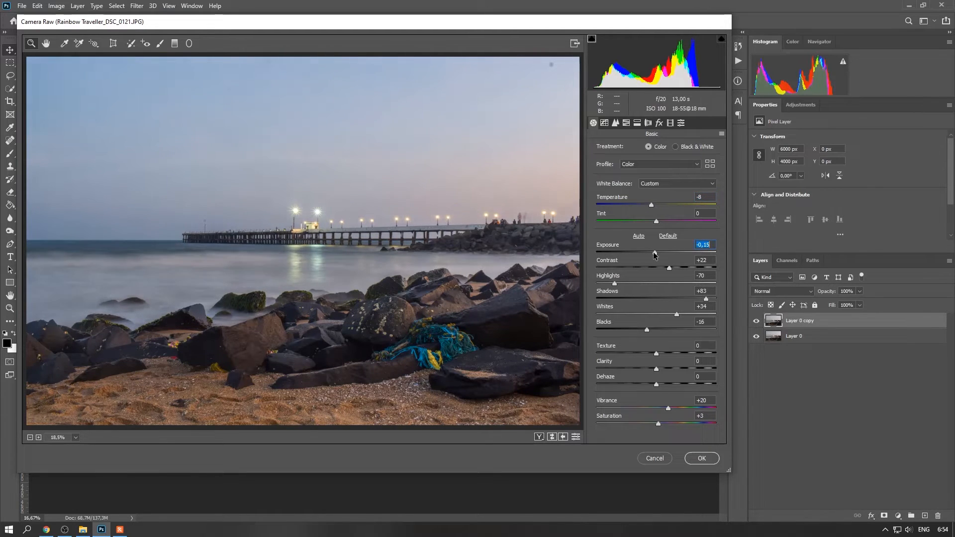
{"action": "left_click", "coordinate": [655, 252]}
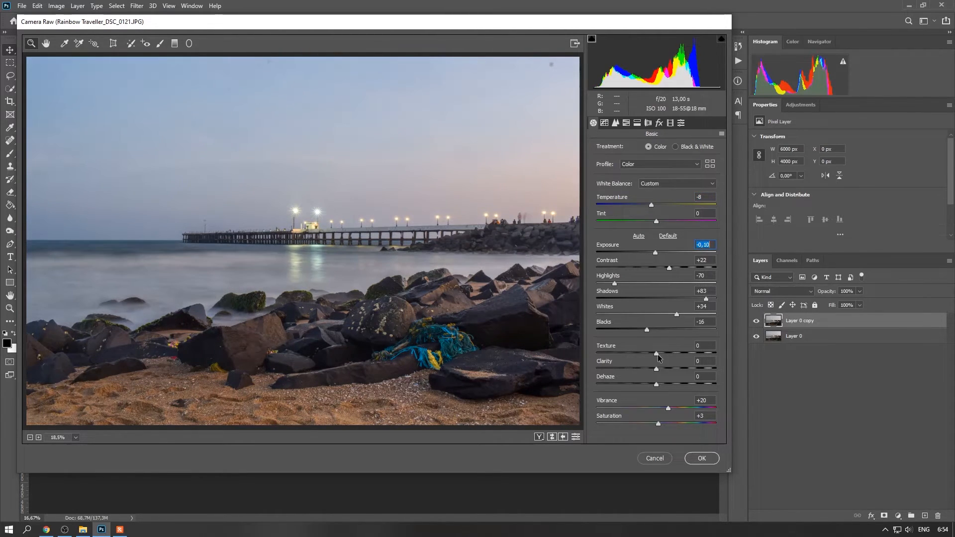
Step: Set Texture to +24, Clarity to +9, Vibrance to +40 and Saturation to +13, and lower Exposure to -0.15
{"action": "mouse_move", "coordinate": [657, 354]}
{"action": "left_mouse_down"}
{"action": "mouse_move", "coordinate": [680, 353]}
{"action": "mouse_move", "coordinate": [661, 368]}
{"action": "left_mouse_up"}
{"action": "mouse_move", "coordinate": [668, 408]}
{"action": "left_mouse_down"}
{"action": "mouse_move", "coordinate": [679, 408]}
{"action": "mouse_move", "coordinate": [663, 424]}
{"action": "left_mouse_up"}
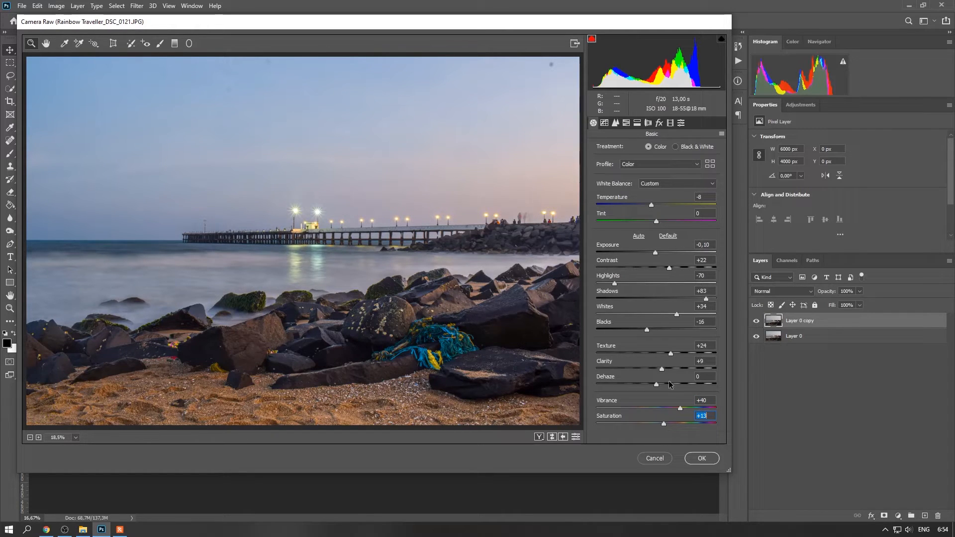
{"action": "left_click_drag", "start_coordinate": [656, 252], "coordinate": [656, 252]}
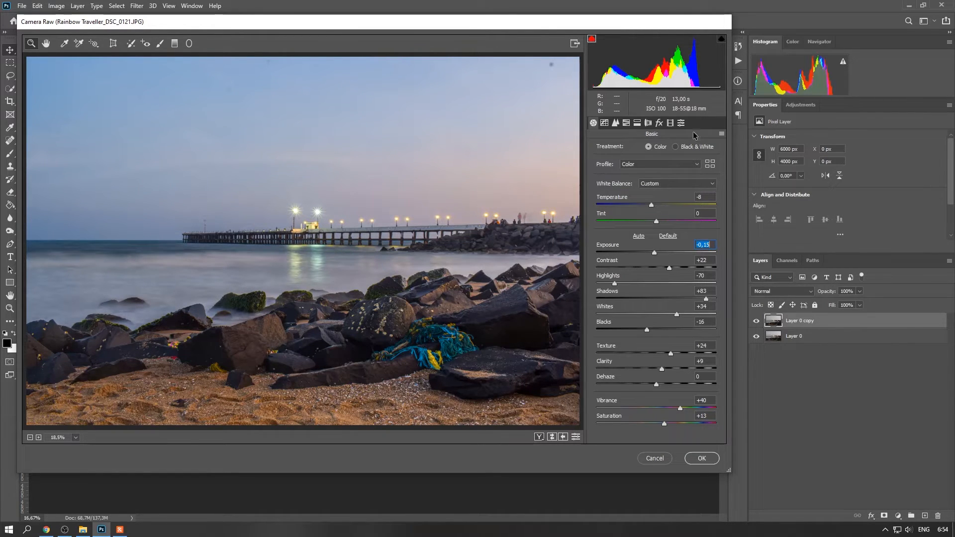
Step: Try raising the Oranges luminance to +81 in the HSL adjustments, and reset it to 0
{"action": "left_click", "coordinate": [628, 123]}
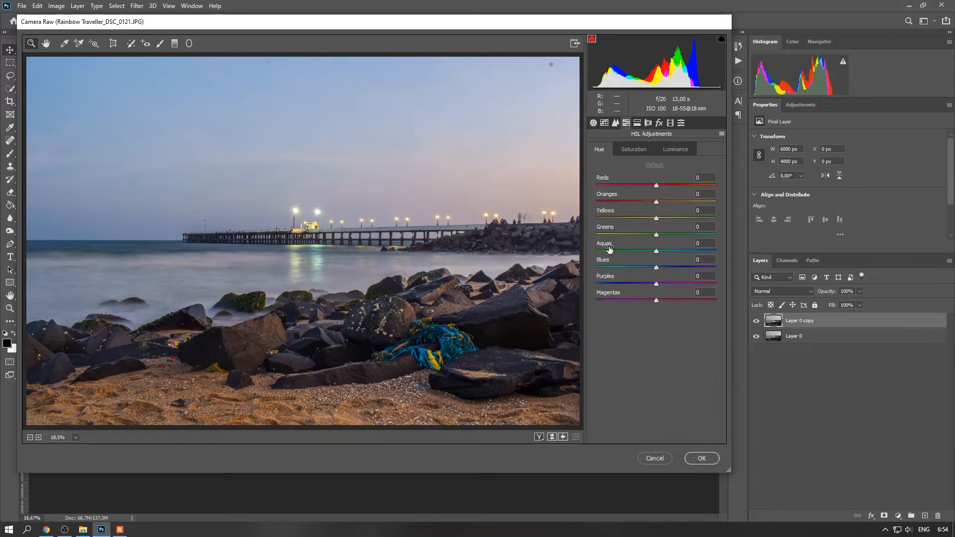
{"action": "left_click_drag", "start_coordinate": [657, 203], "coordinate": [638, 232]}
{"action": "left_click_drag", "start_coordinate": [654, 201], "coordinate": [705, 215]}
{"action": "left_click", "coordinate": [676, 149]}
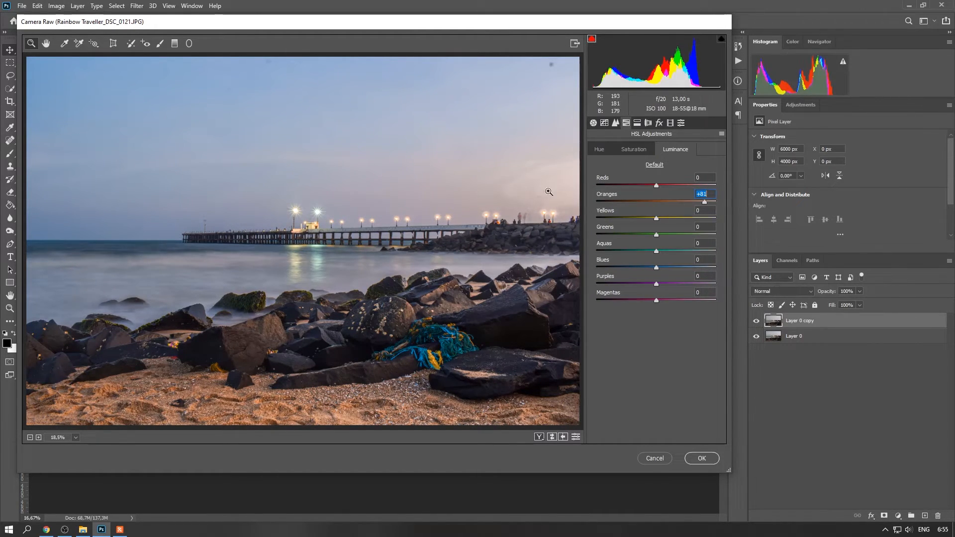
{"action": "double_click", "coordinate": [704, 202]}
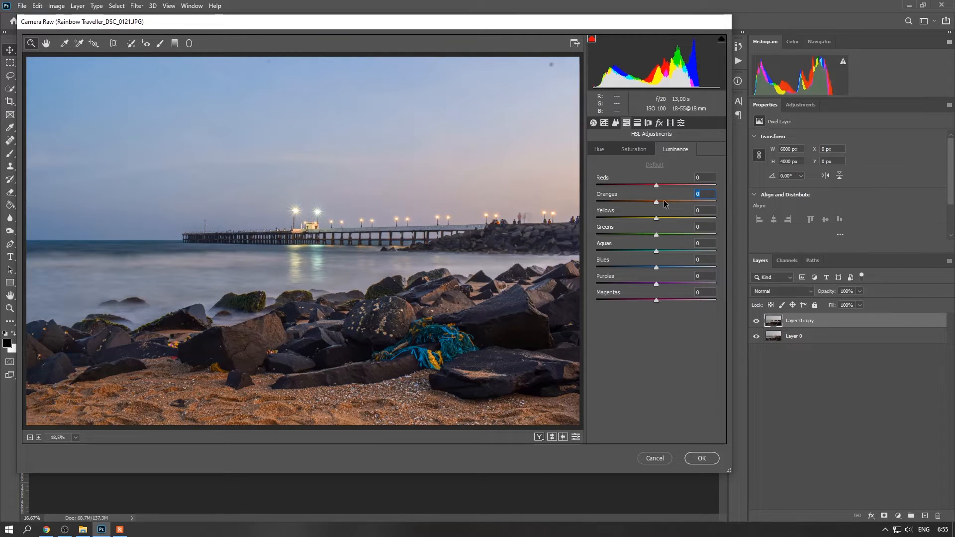
Step: Reset the local corrections of the Graduated Filter, set Exposure to -0.50 and draw a gradient from the sky down to the foreground rocks
{"action": "left_click", "coordinate": [176, 47]}
{"action": "left_click", "coordinate": [722, 121]}
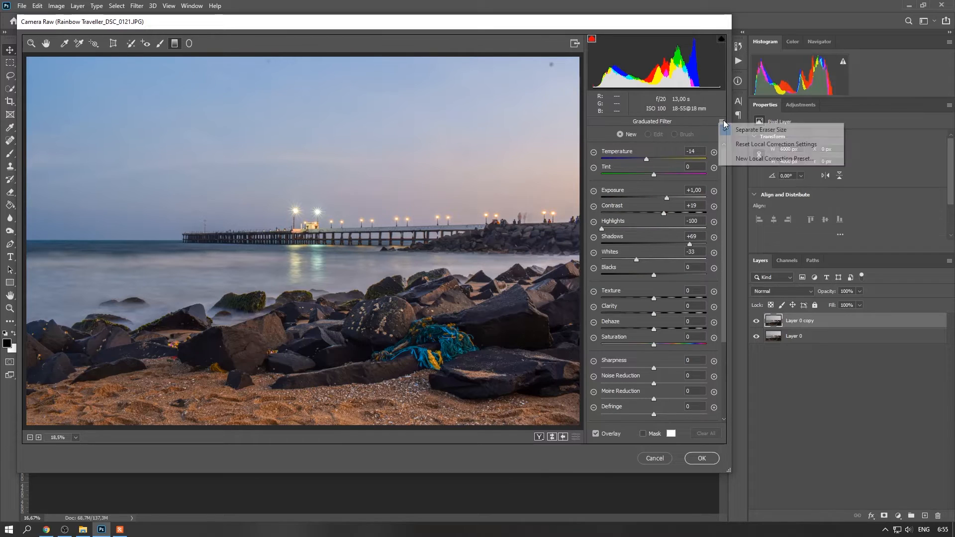
{"action": "left_click", "coordinate": [740, 145]}
{"action": "left_click_drag", "start_coordinate": [654, 198], "coordinate": [648, 199]}
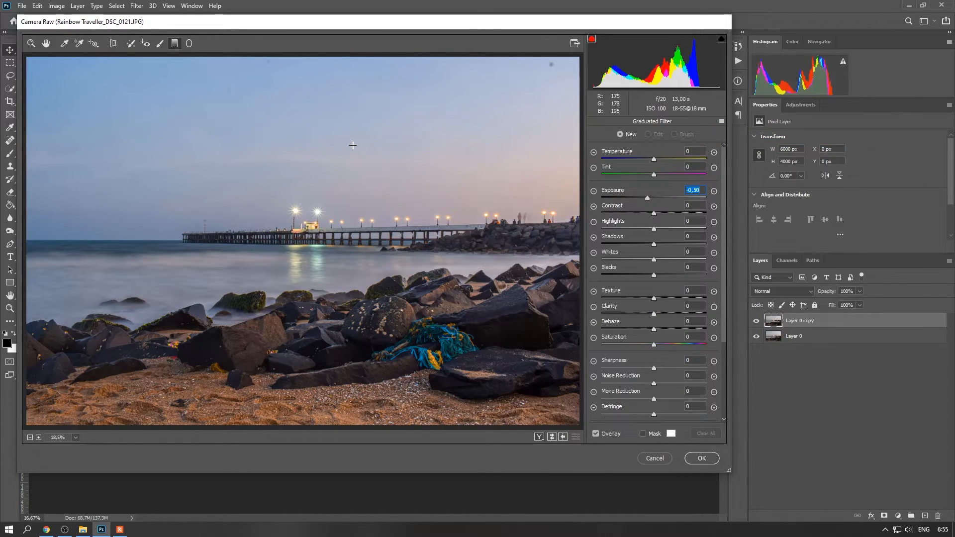
{"action": "left_click_drag", "start_coordinate": [353, 149], "coordinate": [375, 356]}
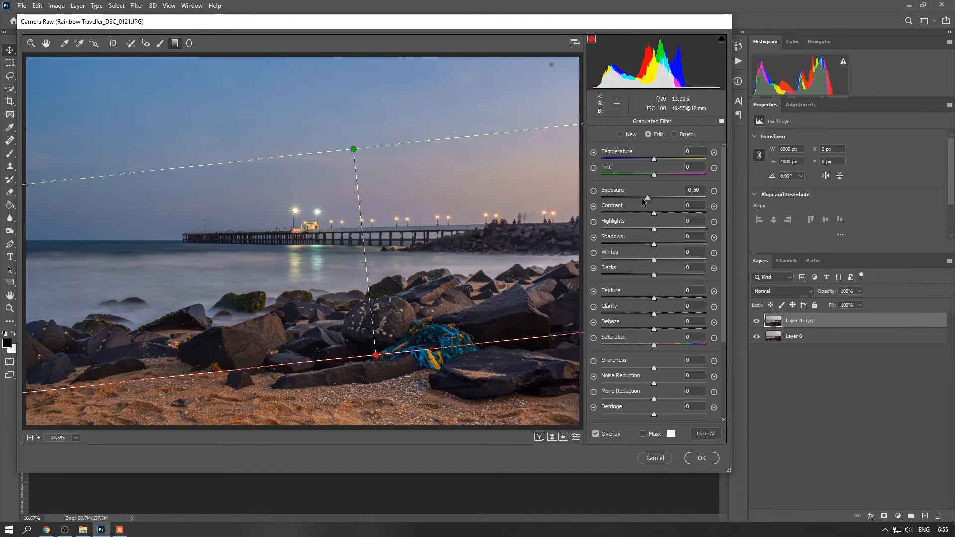
Step: Set the sky gradient's Highlights to +55, Shadows to +75, Whites to -32 and Exposure to -0.55, adjust its Saturation slightly and leave the filter
{"action": "left_click_drag", "start_coordinate": [654, 229], "coordinate": [675, 229]}
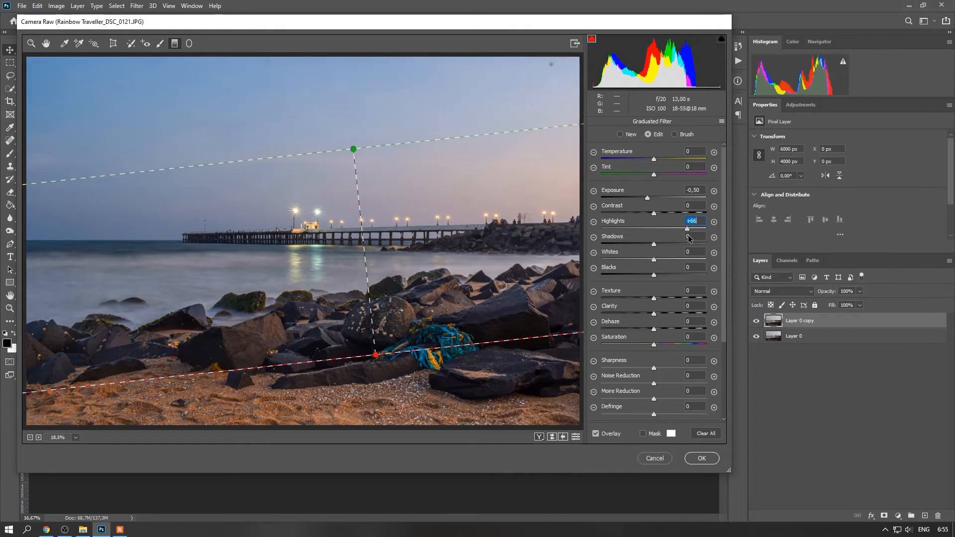
{"action": "left_click", "coordinate": [639, 259]}
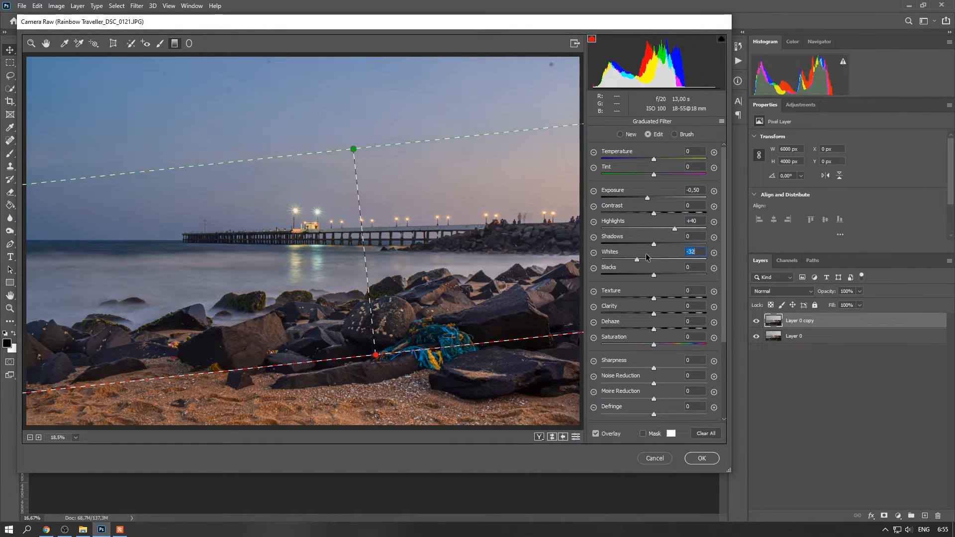
{"action": "left_click_drag", "start_coordinate": [676, 230], "coordinate": [703, 248]}
{"action": "left_click_drag", "start_coordinate": [699, 251], "coordinate": [692, 248]}
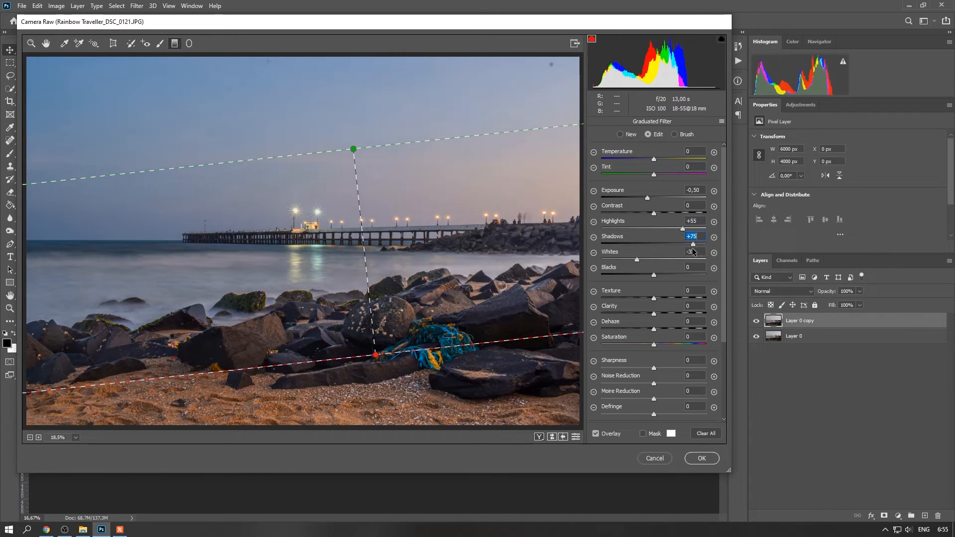
{"action": "left_click", "coordinate": [649, 197]}
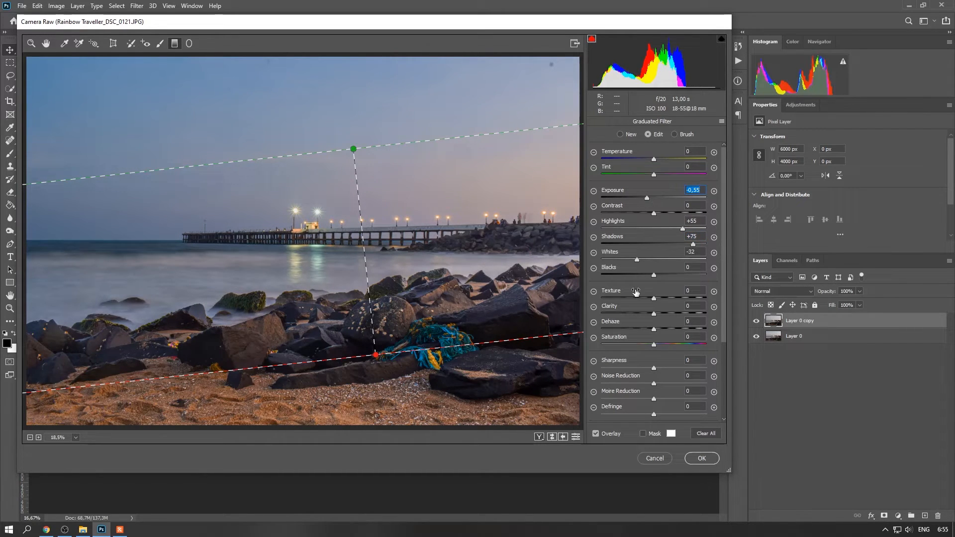
{"action": "left_click", "coordinate": [656, 346]}
{"action": "left_click_drag", "start_coordinate": [657, 346], "coordinate": [657, 348]}
{"action": "left_click", "coordinate": [45, 43]}
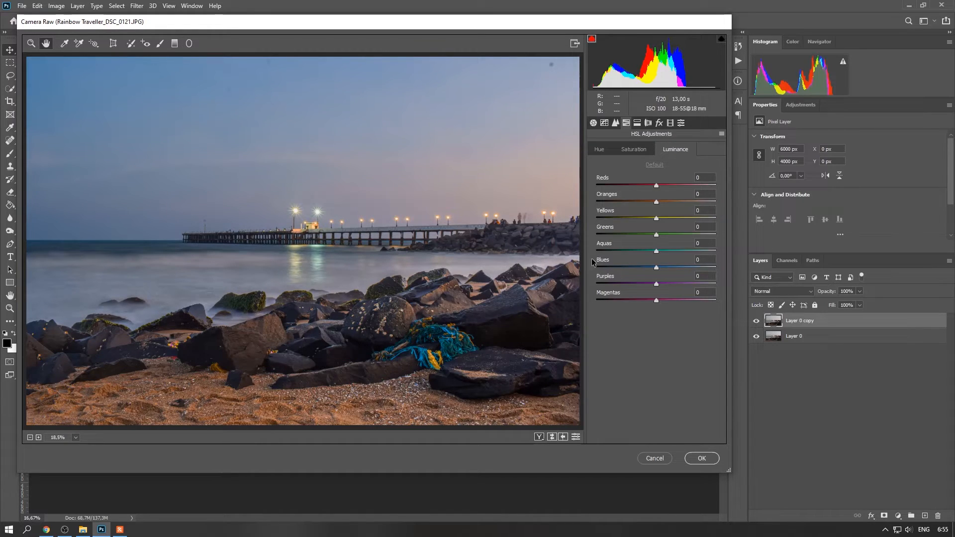
Step: Set the Basic Blacks to -8 and Exposure to +0.05, and apply the Camera Raw adjustments
{"action": "left_click", "coordinate": [594, 123]}
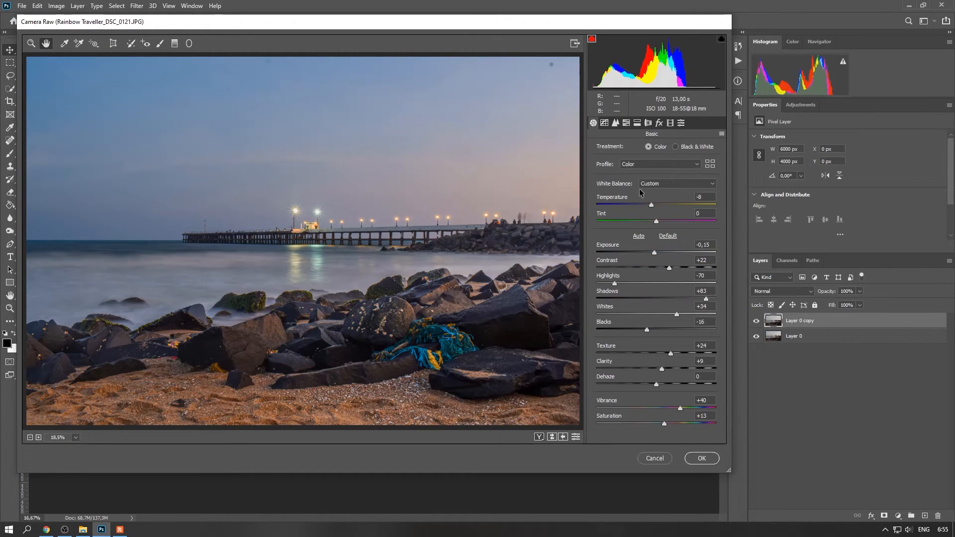
{"action": "left_click", "coordinate": [651, 329]}
{"action": "left_click_drag", "start_coordinate": [655, 252], "coordinate": [658, 254]}
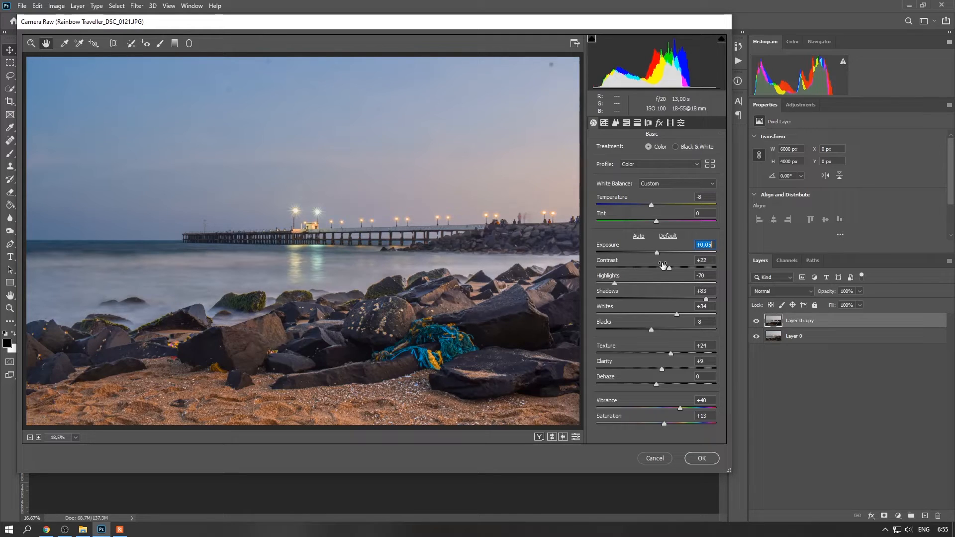
{"action": "left_click", "coordinate": [712, 459]}
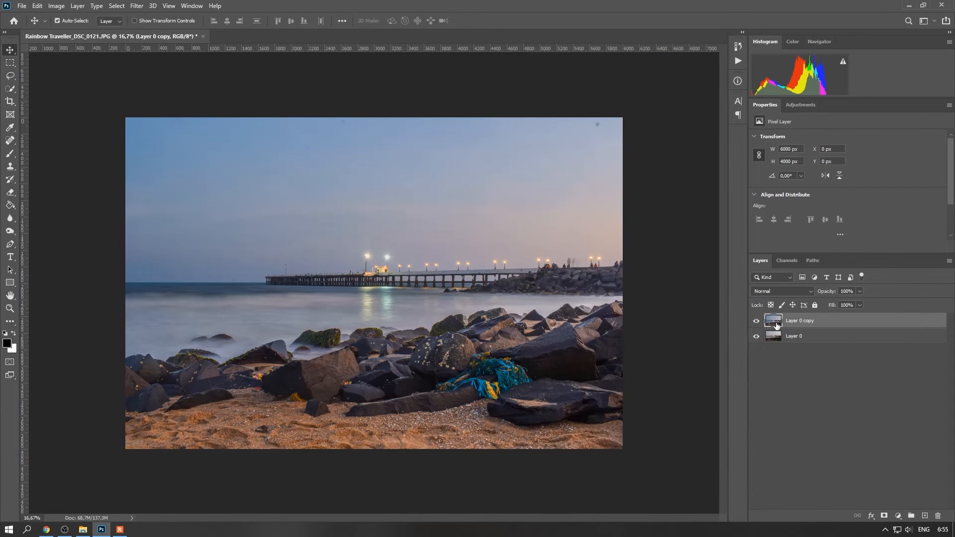
Step: Compare the photo with and without the toned Layer 0 copy
{"action": "left_click", "coordinate": [754, 321]}
{"action": "left_click", "coordinate": [755, 321]}
{"action": "left_click", "coordinate": [756, 322]}
{"action": "left_click", "coordinate": [755, 321]}
Step: Switch to Color Efex Pro 4 from Nik Collection and apply the Skylight Filter at 100% strength
{"action": "left_click", "coordinate": [137, 6]}
{"action": "mouse_move", "coordinate": [199, 228]}
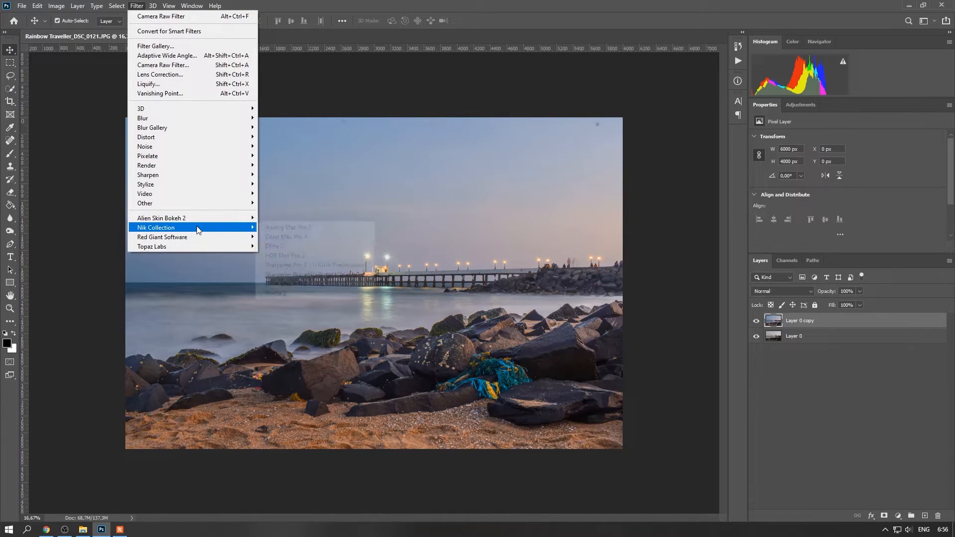
{"action": "left_click", "coordinate": [322, 237]}
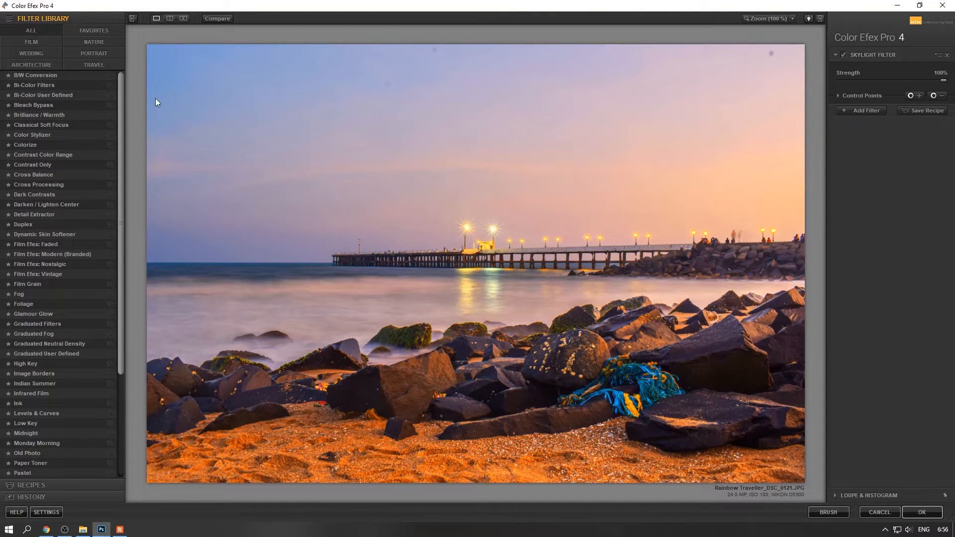
{"action": "left_click_drag", "start_coordinate": [119, 82], "coordinate": [104, 275]}
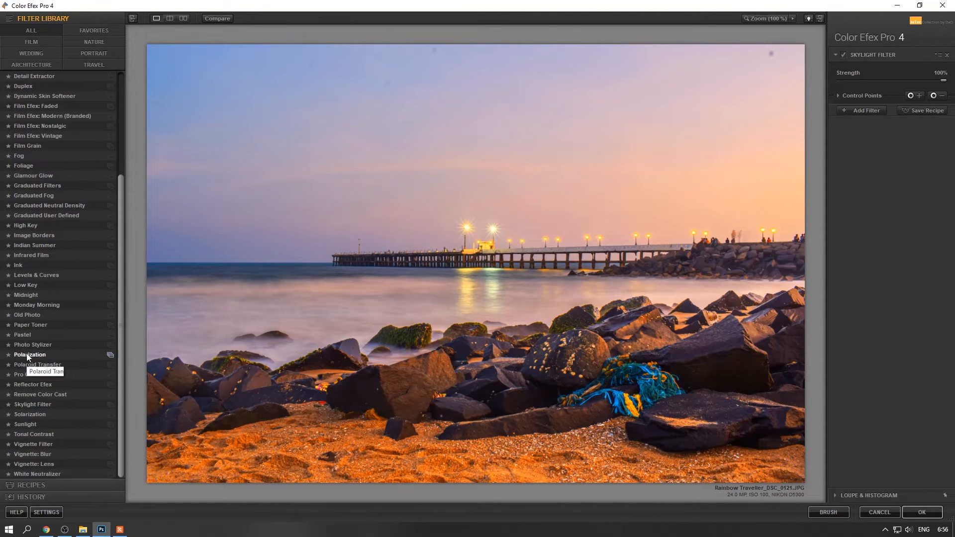
{"action": "left_click", "coordinate": [29, 405]}
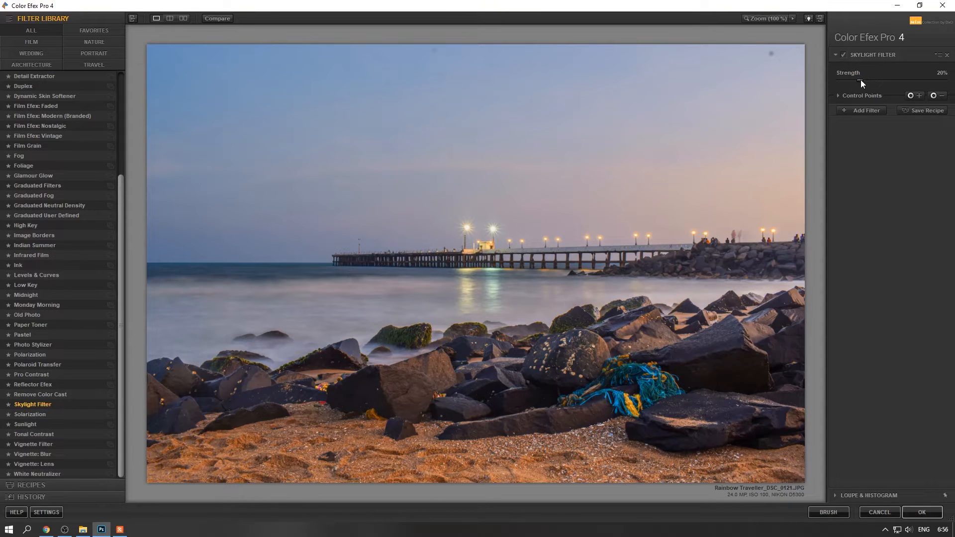
{"action": "left_click_drag", "start_coordinate": [860, 81], "coordinate": [946, 81]}
{"action": "left_click", "coordinate": [838, 95]}
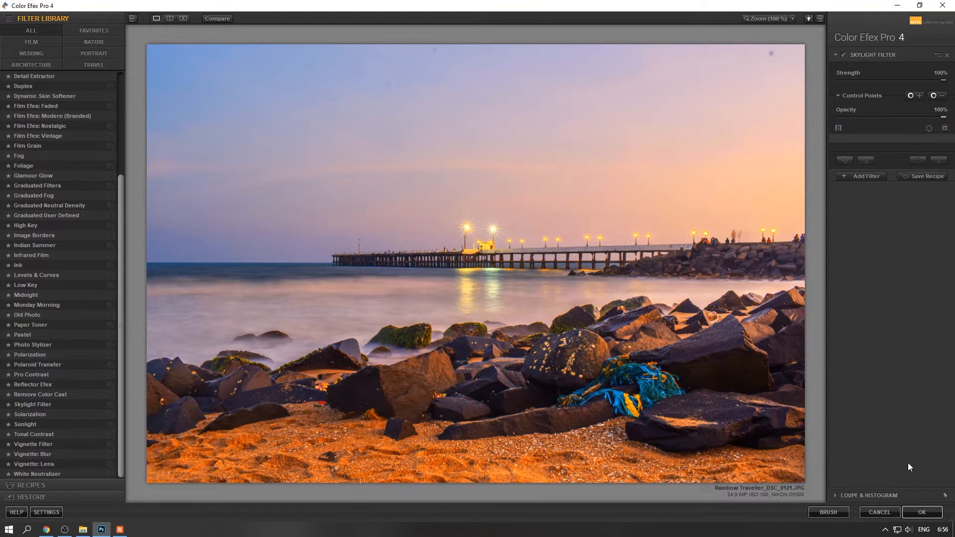
{"action": "left_click", "coordinate": [922, 513]}
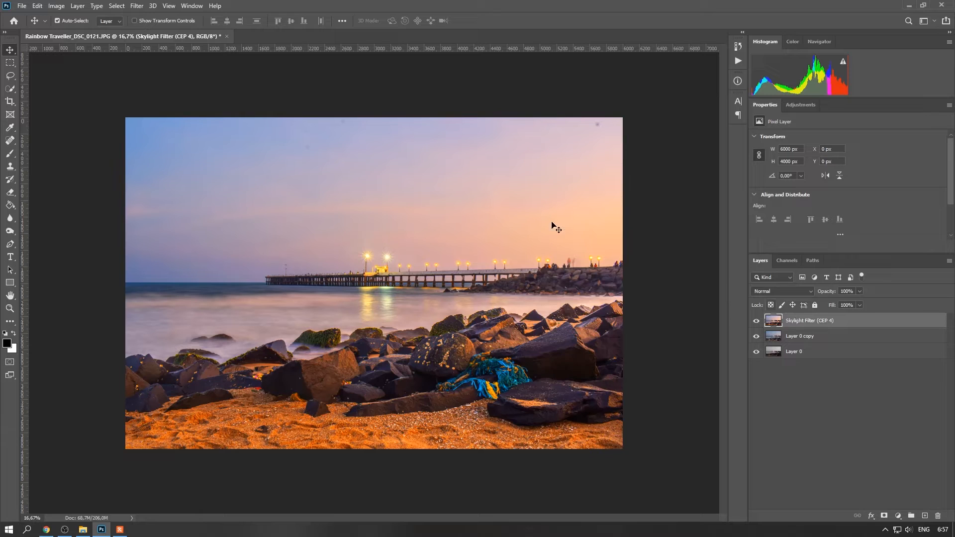
Step: Apply a Brightness/Contrast adjustment to the Skylight Filter layer with Brightness -26 and Contrast 46
{"action": "left_click", "coordinate": [56, 6]}
{"action": "mouse_move", "coordinate": [147, 36]}
{"action": "left_click", "coordinate": [187, 31]}
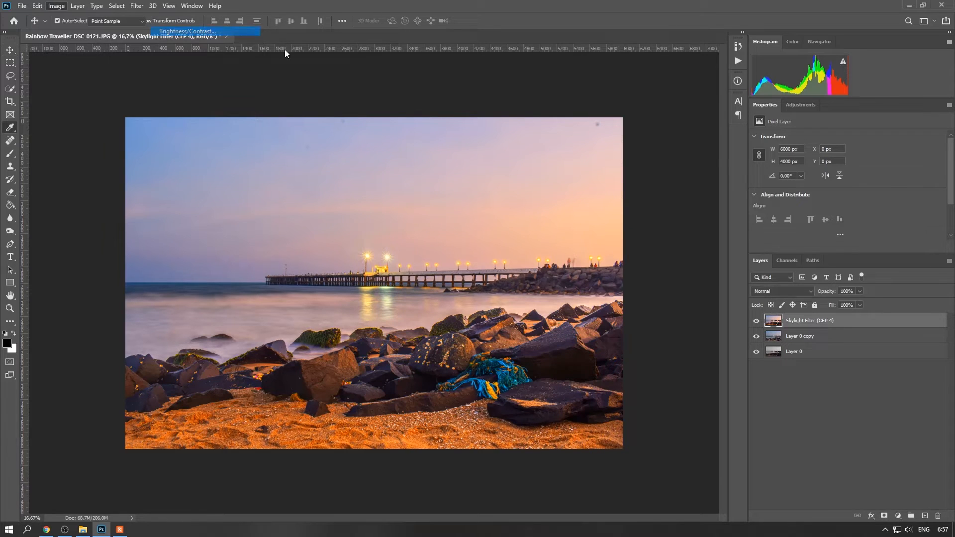
{"action": "mouse_move", "coordinate": [606, 123]}
{"action": "left_mouse_down"}
{"action": "mouse_move", "coordinate": [628, 148]}
{"action": "mouse_move", "coordinate": [596, 123]}
{"action": "left_mouse_up"}
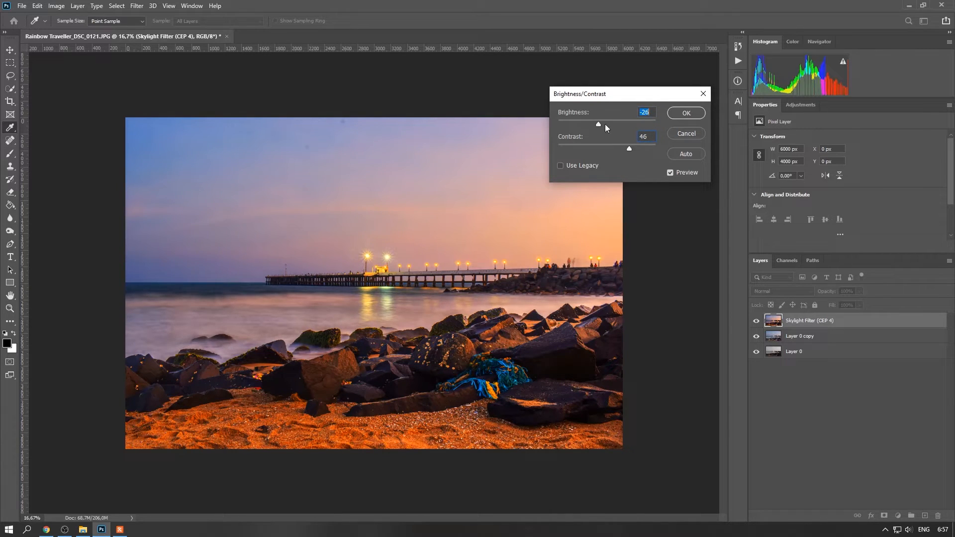
{"action": "left_click", "coordinate": [685, 113]}
Step: Add a layer mask to the Skylight Filter layer and draw upward linear gradients on it to hide the effect over the rocks and sea
{"action": "left_click", "coordinate": [884, 516]}
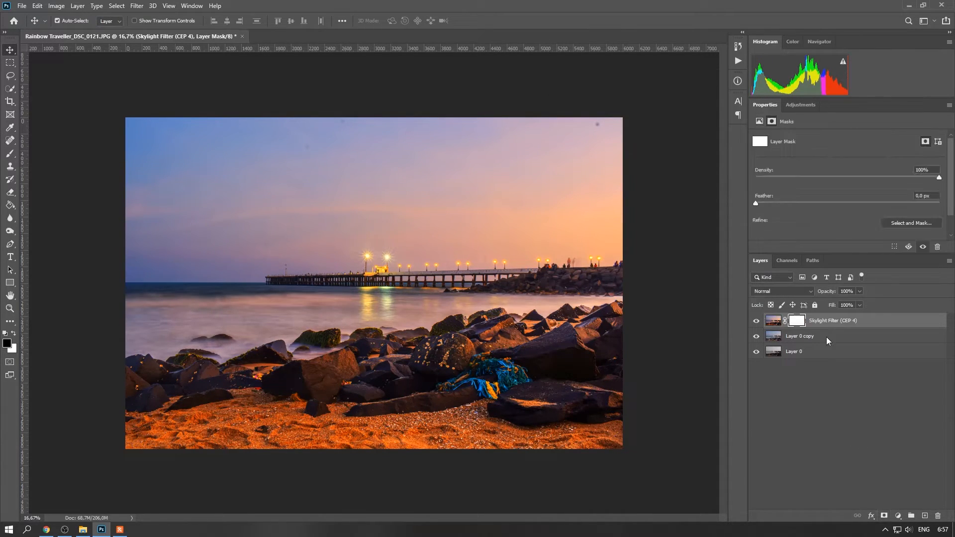
{"action": "right_click", "coordinate": [13, 208]}
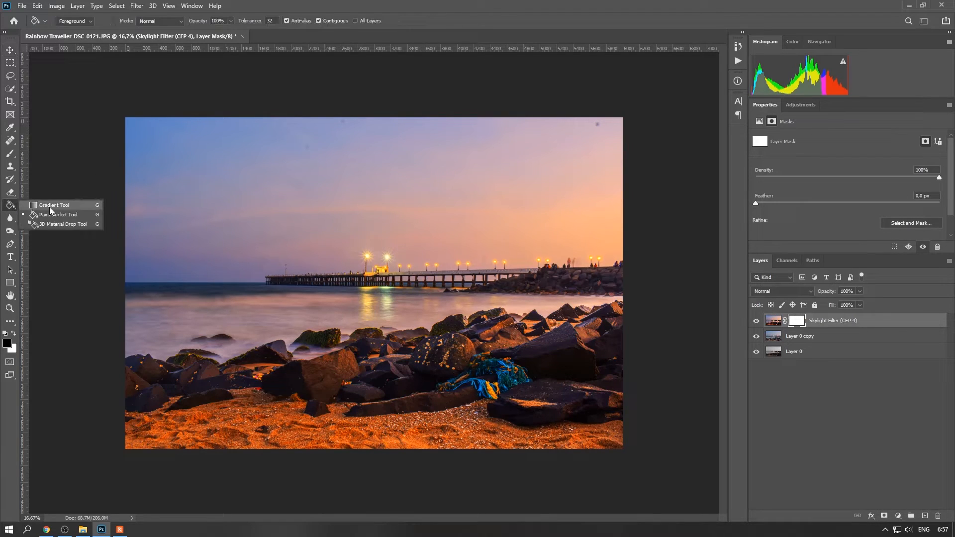
{"action": "left_click", "coordinate": [48, 204]}
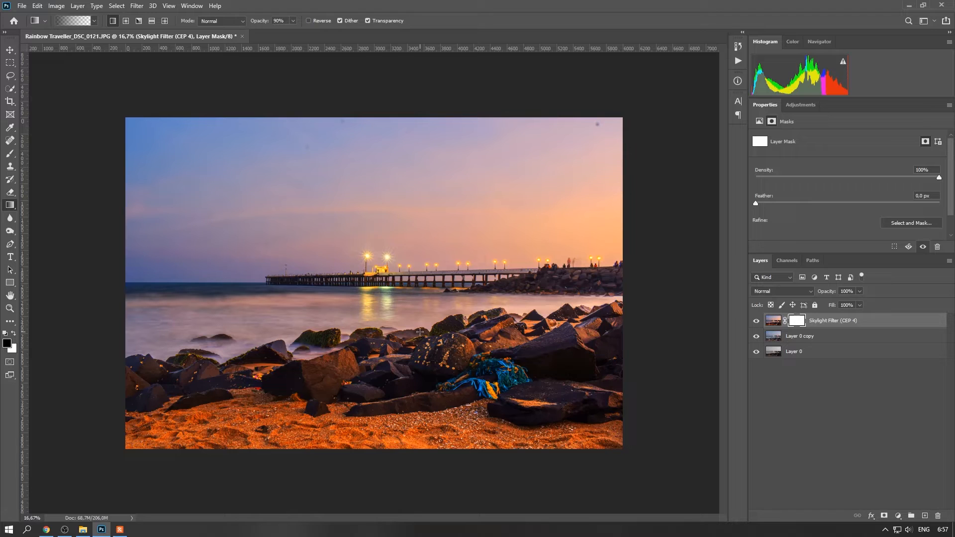
{"action": "left_click_drag", "start_coordinate": [419, 332], "coordinate": [420, 252]}
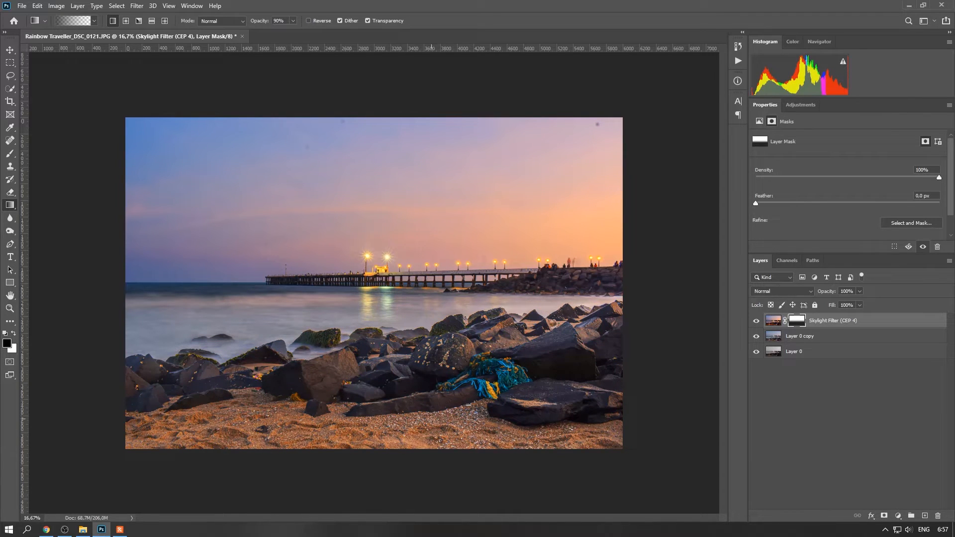
{"action": "left_click_drag", "start_coordinate": [427, 464], "coordinate": [428, 289]}
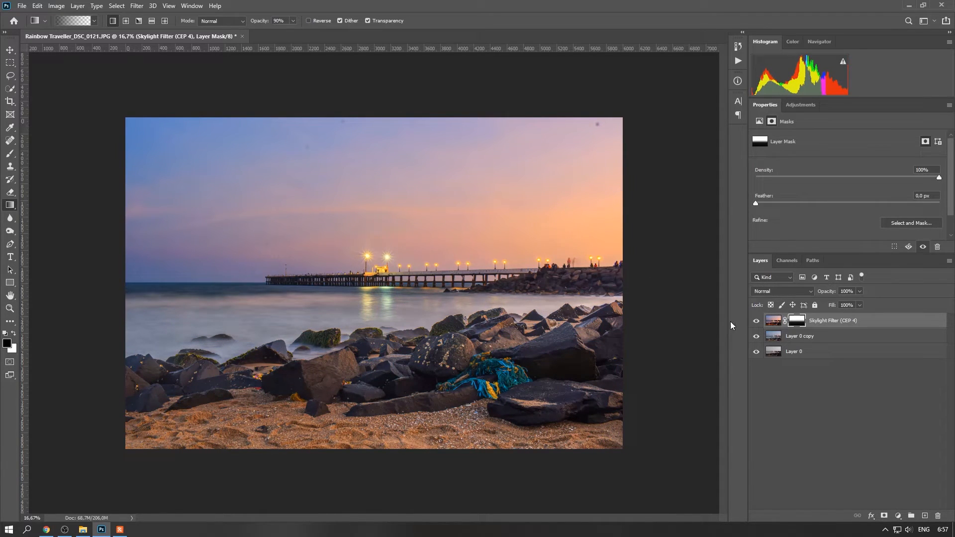
Step: Compare the photo with and without the masked Skylight Filter layer
{"action": "left_click", "coordinate": [758, 324]}
{"action": "left_click", "coordinate": [756, 322]}
{"action": "left_click", "coordinate": [756, 322]}
{"action": "left_click", "coordinate": [757, 323]}
Step: Apply the Camera Raw Filter to Layer 0 copy with HSL saturation set to +29 for Oranges and -10 for Yellows
{"action": "left_click", "coordinate": [840, 336]}
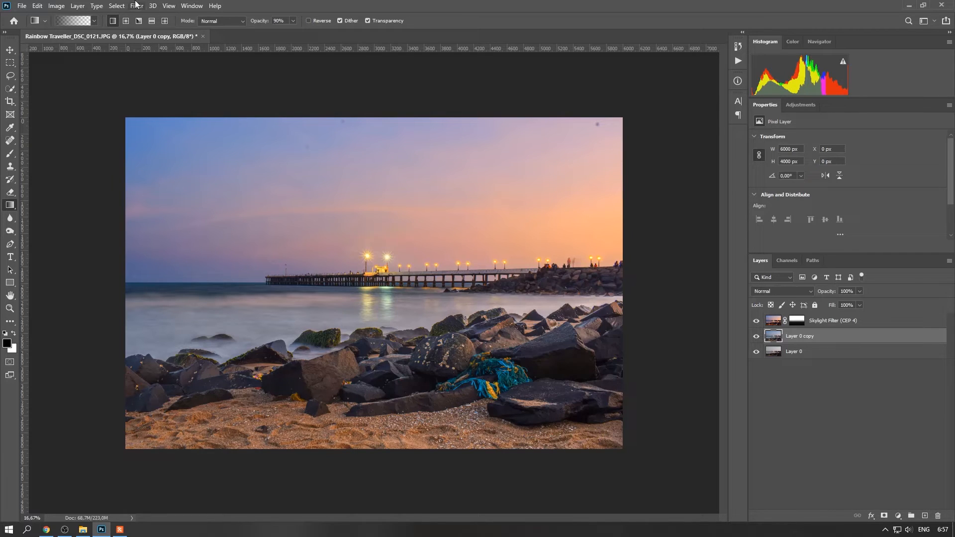
{"action": "left_click", "coordinate": [137, 5]}
{"action": "left_click", "coordinate": [159, 65]}
{"action": "left_click", "coordinate": [627, 122]}
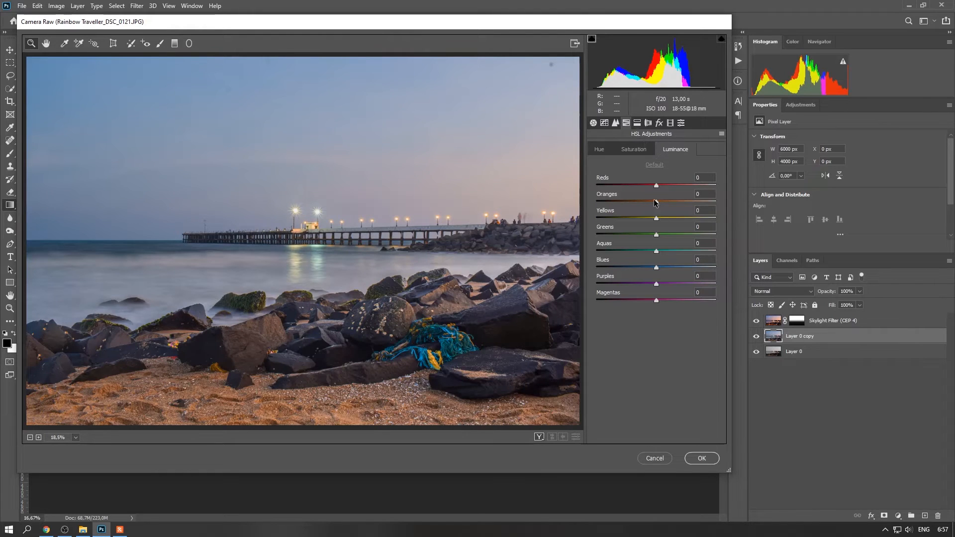
{"action": "left_click_drag", "start_coordinate": [654, 202], "coordinate": [616, 217]}
{"action": "left_click", "coordinate": [633, 150]}
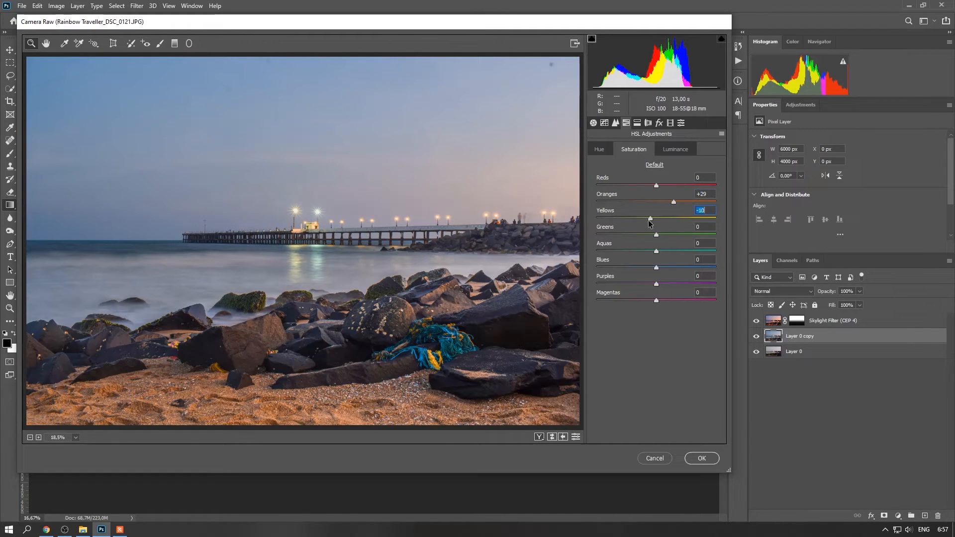
{"action": "left_click", "coordinate": [702, 458]}
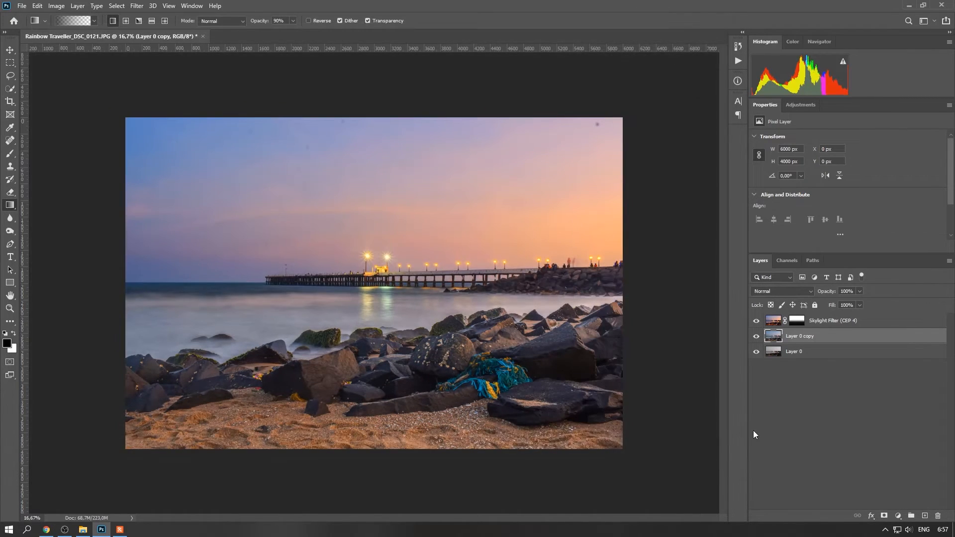
Step: Merge the Skylight Filter layer down into Layer 0 copy and compare the result with the original photo
{"action": "left_click", "coordinate": [841, 324]}
{"action": "right_click", "coordinate": [856, 322]}
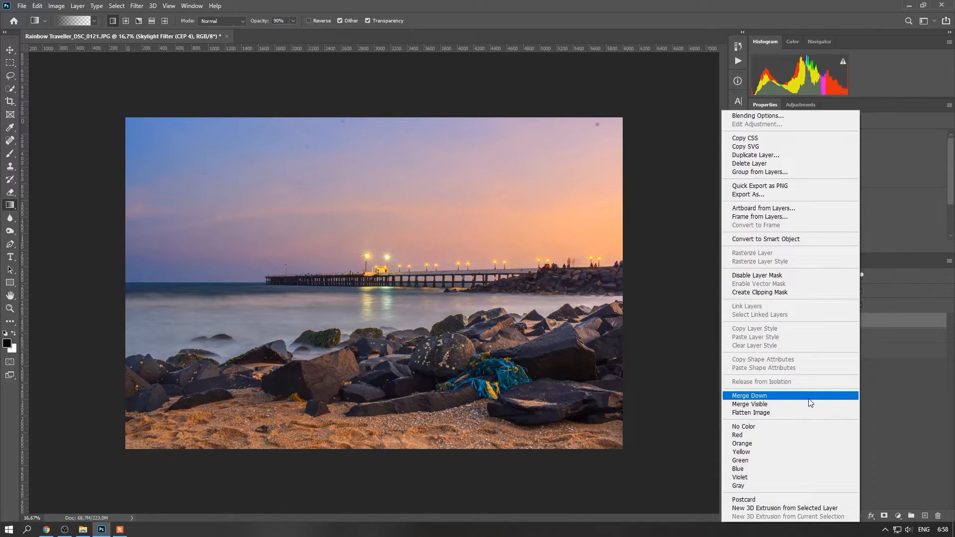
{"action": "left_click", "coordinate": [809, 399]}
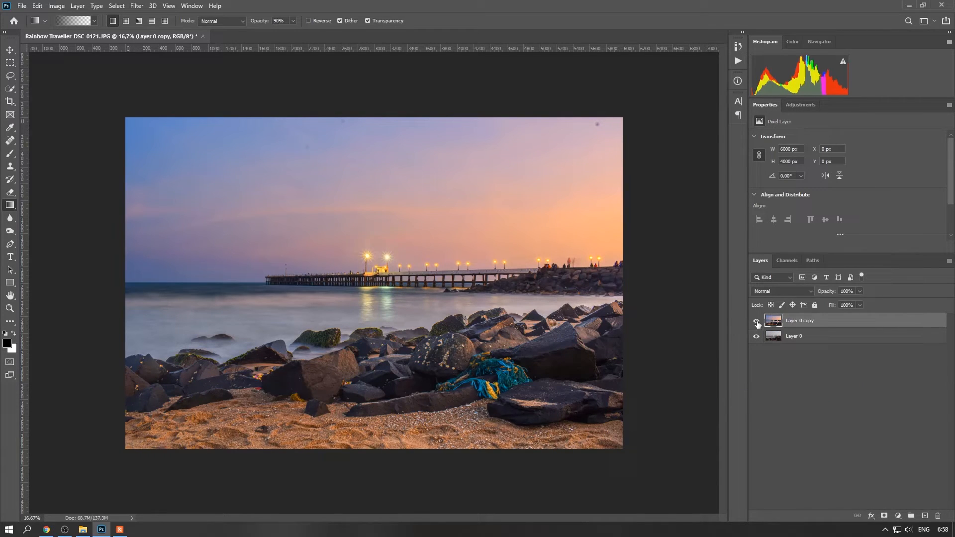
{"action": "left_click", "coordinate": [757, 322]}
{"action": "left_click", "coordinate": [756, 322]}
Step: Remove the dust spots in the sky above the pier's far end with the Spot Healing Brush
{"action": "key", "text": "ctrl+plus"}
{"action": "key", "text": "ctrl+plus"}
{"action": "key", "text": "ctrl+plus"}
{"action": "left_click_drag", "start_coordinate": [230, 148], "coordinate": [429, 269]}
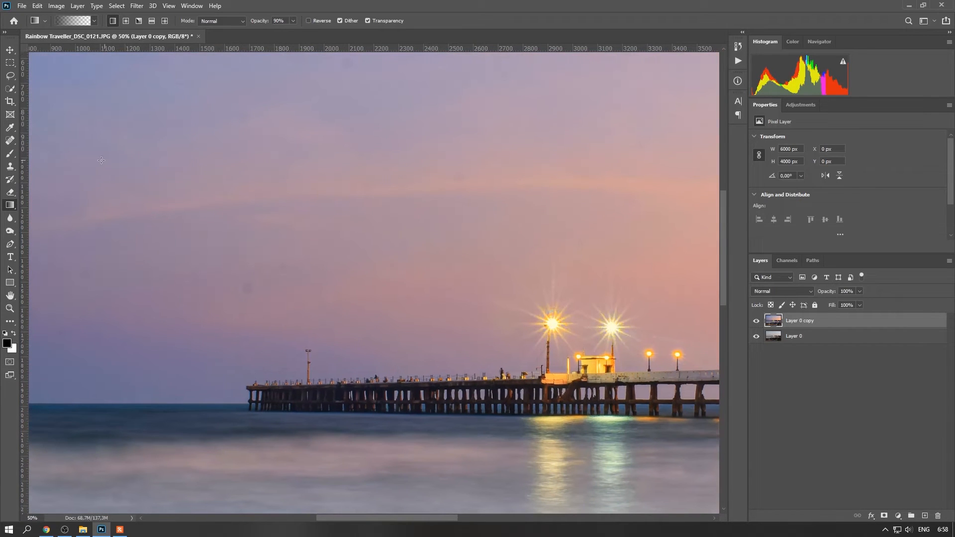
{"action": "left_click", "coordinate": [10, 140]}
{"action": "left_click", "coordinate": [246, 289]}
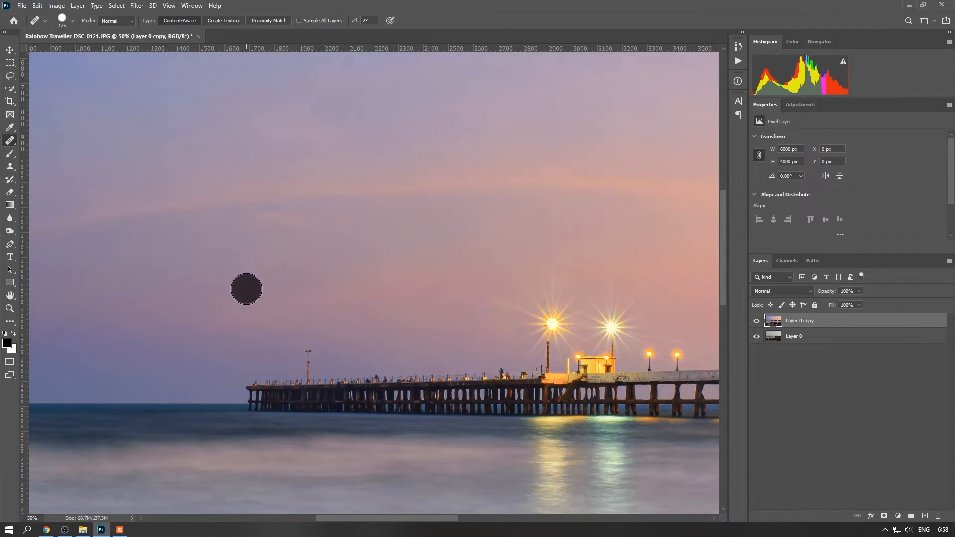
{"action": "left_click", "coordinate": [280, 267]}
Step: Heal the remaining dust spots across the upper sky, then return to the Move tool with the whole photo in view
{"action": "left_click_drag", "start_coordinate": [403, 216], "coordinate": [421, 312]}
{"action": "left_click", "coordinate": [389, 93]}
{"action": "left_click_drag", "start_coordinate": [389, 93], "coordinate": [508, 175]}
{"action": "left_click", "coordinate": [339, 132]}
{"action": "left_click", "coordinate": [72, 254]}
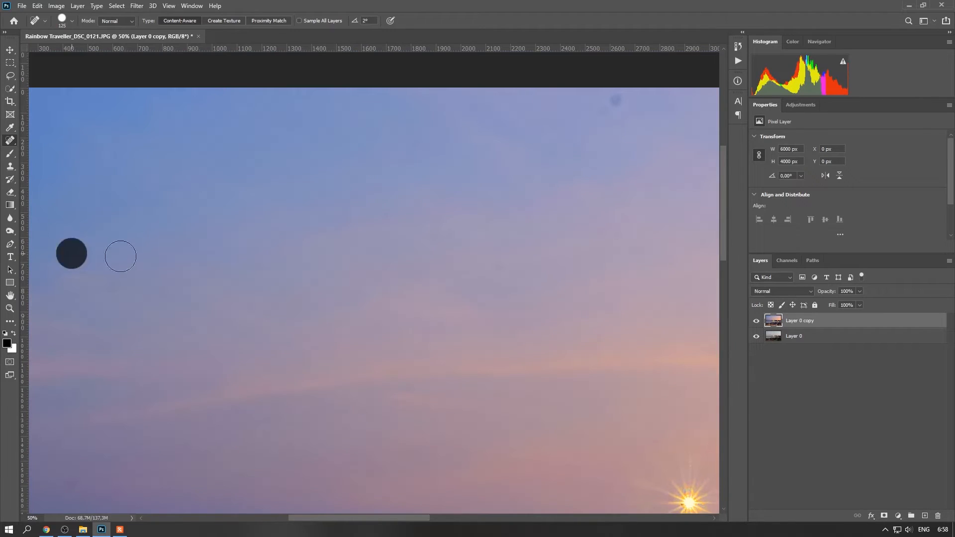
{"action": "left_click_drag", "start_coordinate": [647, 214], "coordinate": [433, 234]}
{"action": "left_click", "coordinate": [554, 159]}
{"action": "left_click_drag", "start_coordinate": [97, 394], "coordinate": [647, 249]}
{"action": "left_click_drag", "start_coordinate": [199, 177], "coordinate": [150, 292]}
{"action": "left_click", "coordinate": [11, 50]}
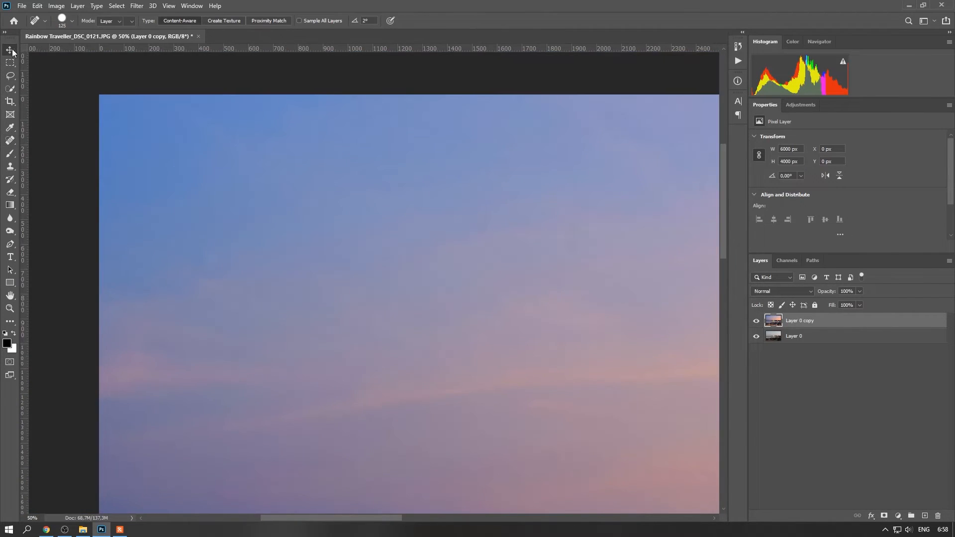
{"action": "key", "text": "ctrl+0"}
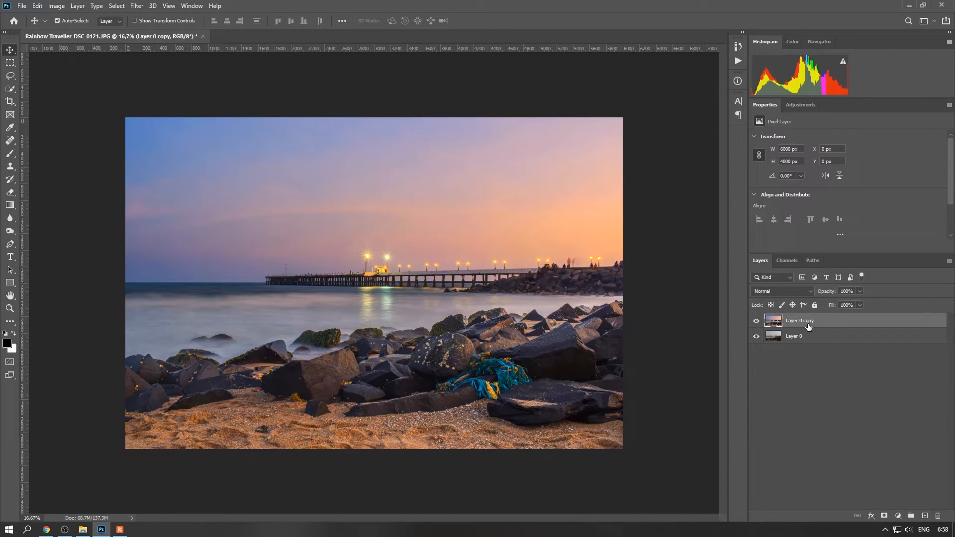
Step: Duplicate Layer 0 copy and open the duplicate in Topaz DeNoise
{"action": "left_click_drag", "start_coordinate": [802, 327], "coordinate": [928, 516]}
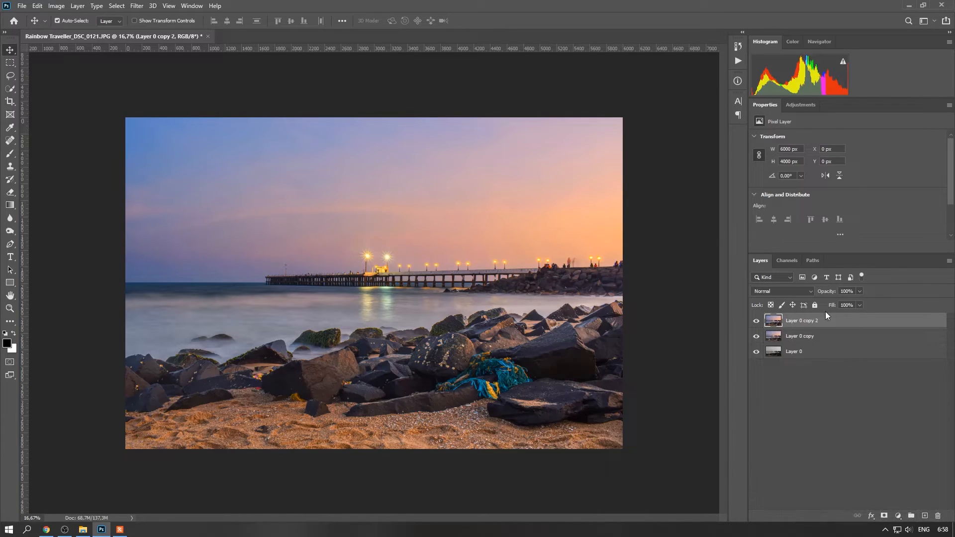
{"action": "left_click", "coordinate": [137, 6]}
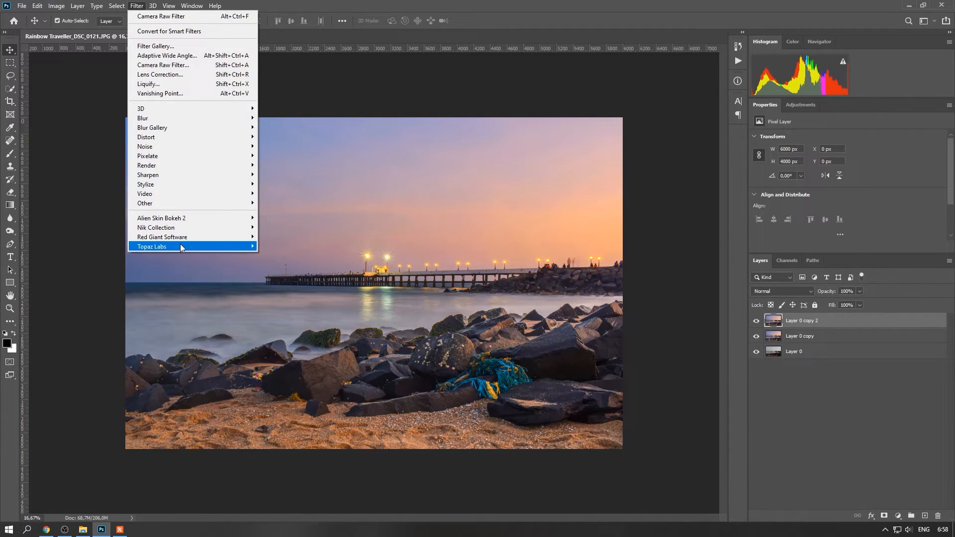
{"action": "mouse_move", "coordinate": [180, 246]}
{"action": "left_click", "coordinate": [310, 247]}
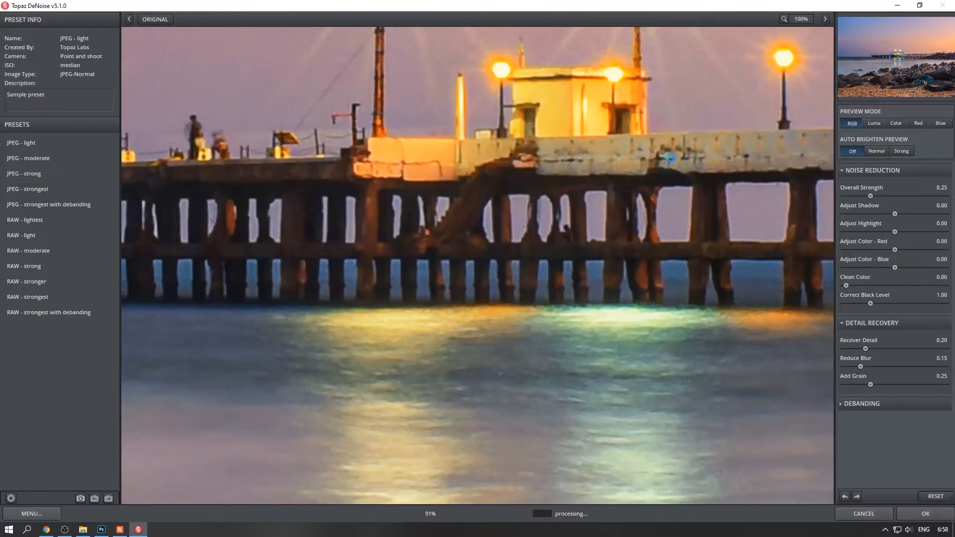
Step: Denoise the duplicate layer with an Overall Strength of 0.15, checking the effect in several parts of the sky
{"action": "left_click_drag", "start_coordinate": [891, 72], "coordinate": [850, 20]}
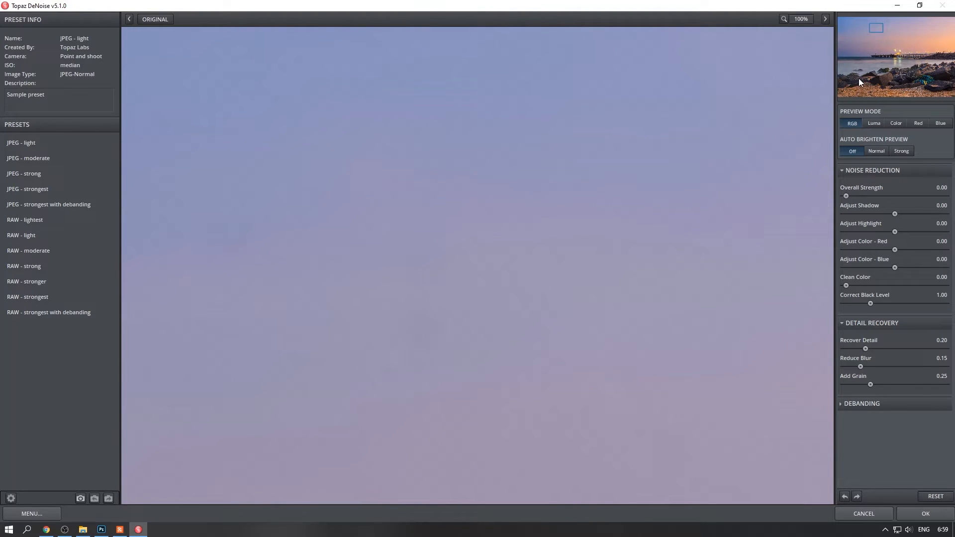
{"action": "left_click_drag", "start_coordinate": [876, 29], "coordinate": [864, 31]}
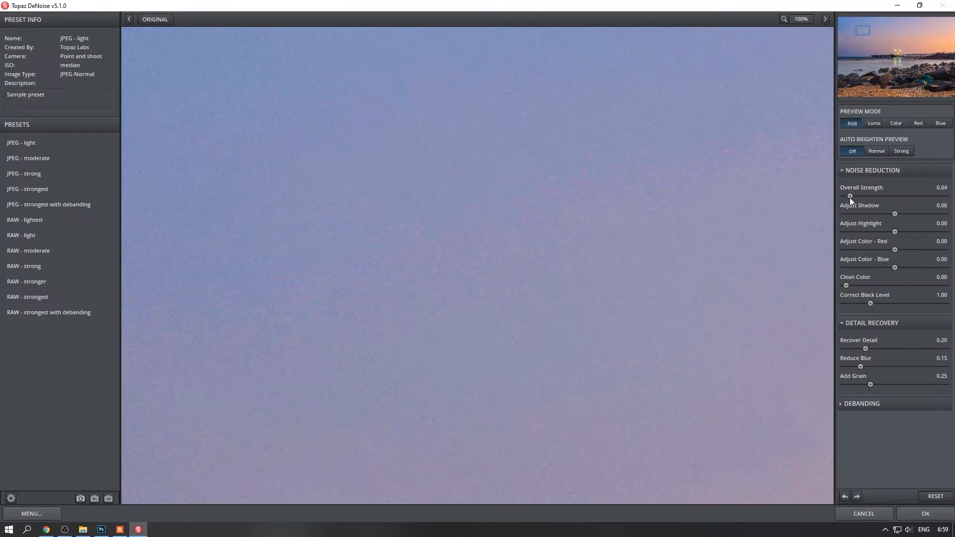
{"action": "left_click_drag", "start_coordinate": [850, 198], "coordinate": [858, 196]}
{"action": "left_click", "coordinate": [901, 31]}
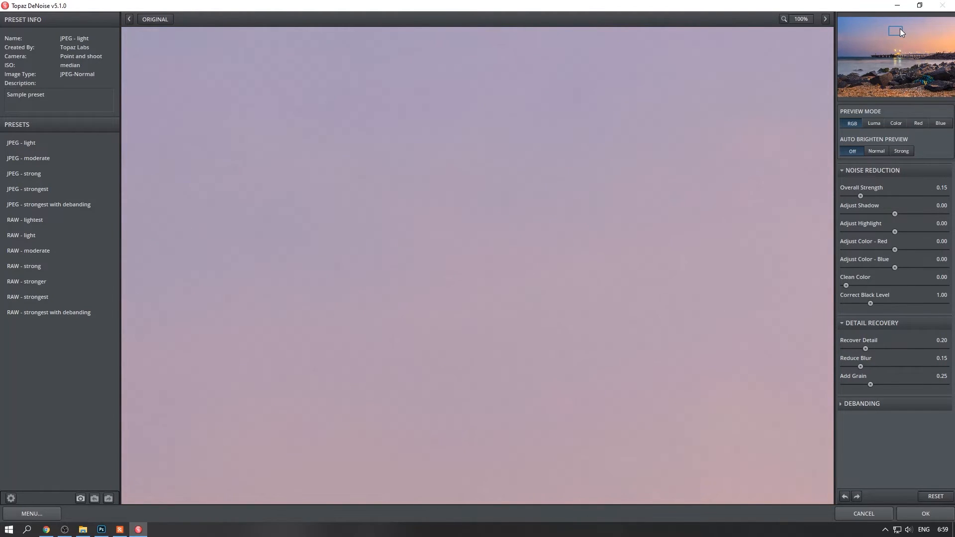
{"action": "left_click_drag", "start_coordinate": [900, 29], "coordinate": [847, 45]}
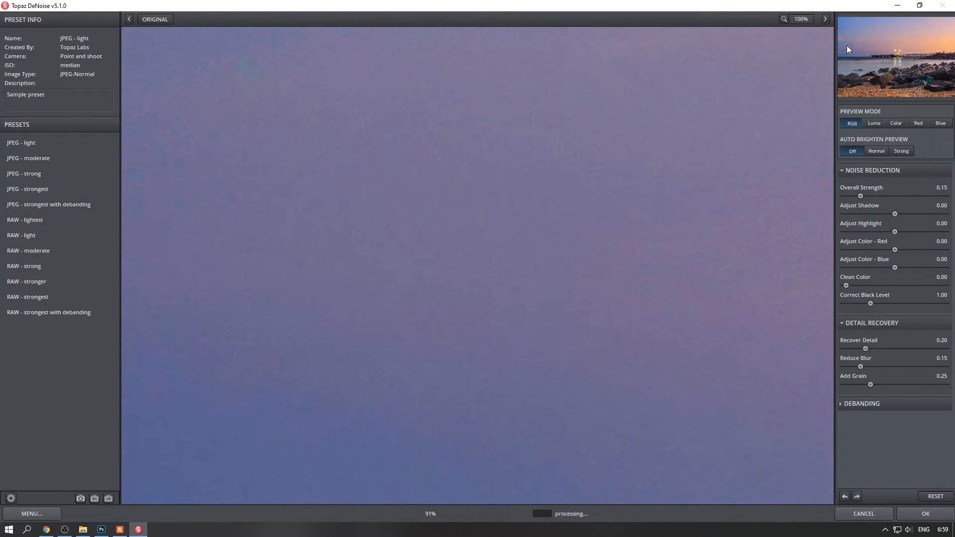
{"action": "left_click", "coordinate": [913, 510]}
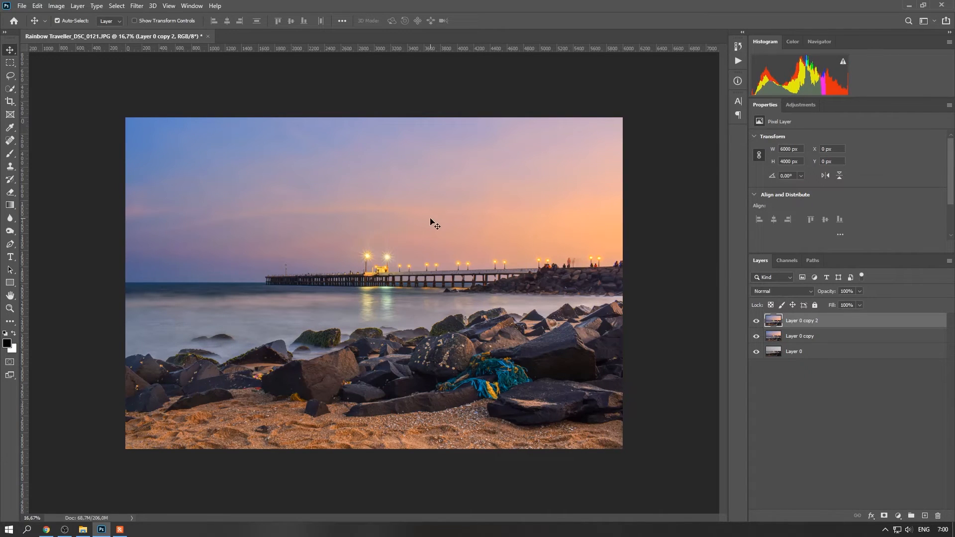
Step: Compare the pier and distant rocks at 200% with and without the denoised layer
{"action": "key", "text": "ctrl+plus"}
{"action": "key", "text": "ctrl+plus"}
{"action": "key", "text": "ctrl+plus"}
{"action": "key", "text": "ctrl+plus"}
{"action": "key", "text": "ctrl+plus"}
{"action": "key", "text": "ctrl+plus"}
{"action": "left_click_drag", "start_coordinate": [460, 246], "coordinate": [115, 331]}
{"action": "left_click_drag", "start_coordinate": [332, 298], "coordinate": [14, 213]}
{"action": "left_click_drag", "start_coordinate": [557, 315], "coordinate": [468, 294]}
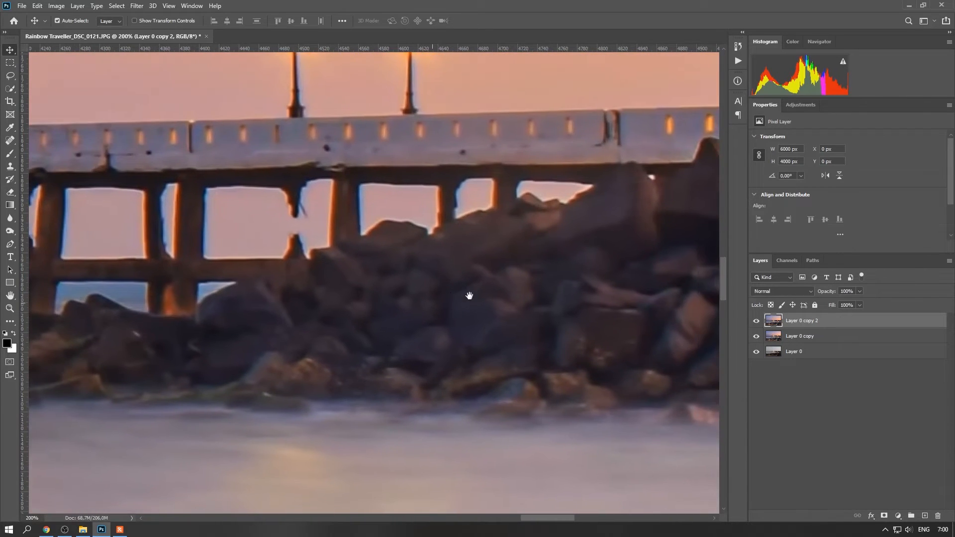
{"action": "left_click", "coordinate": [756, 322]}
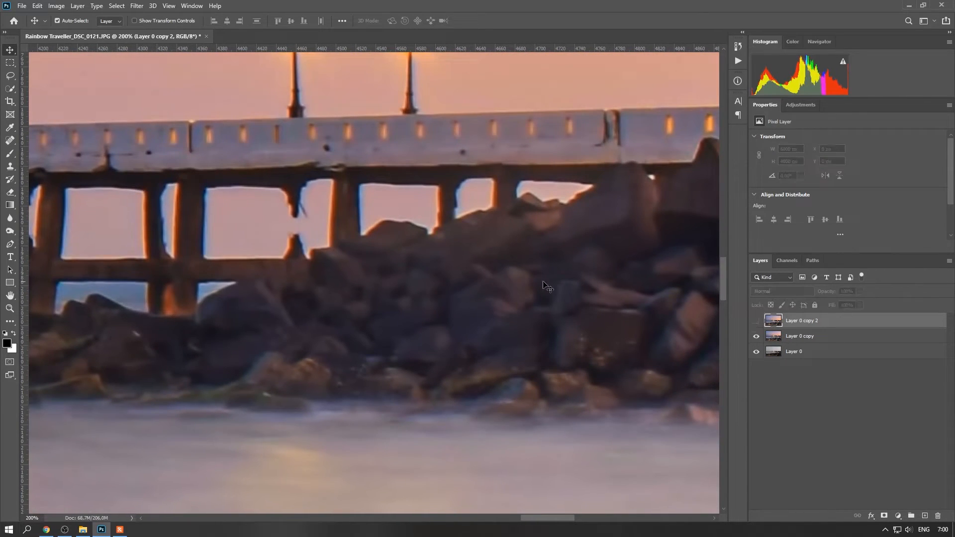
{"action": "left_click", "coordinate": [757, 322]}
{"action": "key", "text": "ctrl+0"}
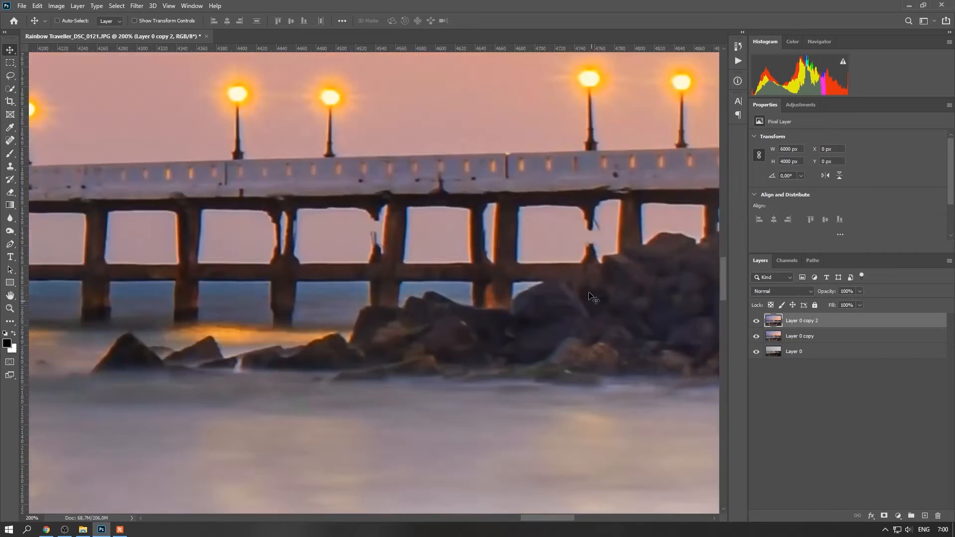
{"action": "key", "text": "ctrl+minus"}
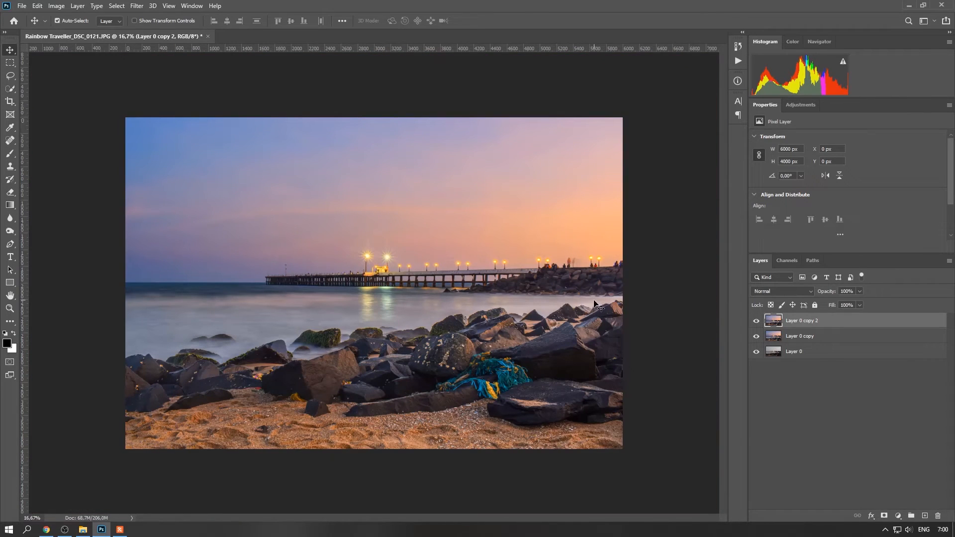
Step: Compare the Red, Green and Blue channels of the photo and duplicate the Blue channel
{"action": "left_click", "coordinate": [792, 260]}
{"action": "left_click", "coordinate": [795, 302]}
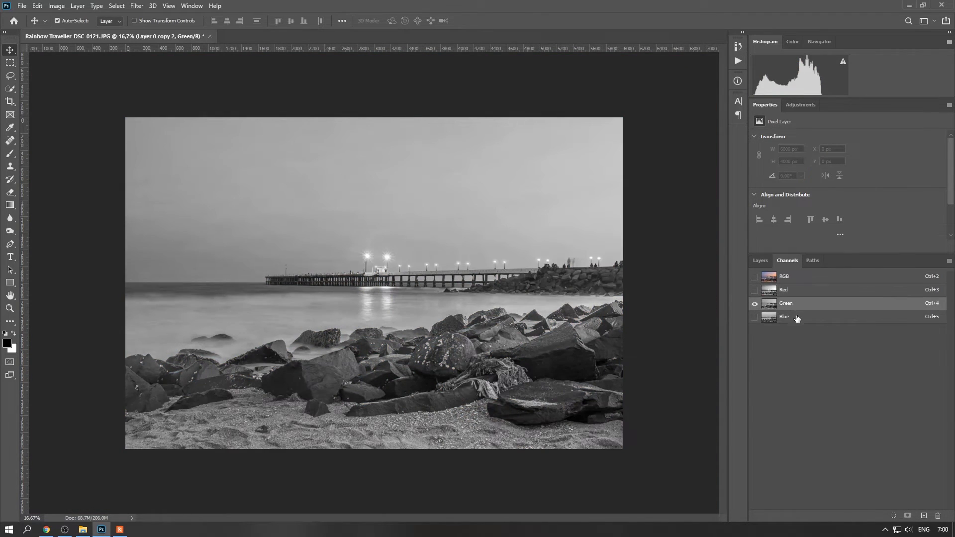
{"action": "left_click", "coordinate": [797, 319]}
{"action": "left_click", "coordinate": [797, 307]}
{"action": "left_click", "coordinate": [801, 291]}
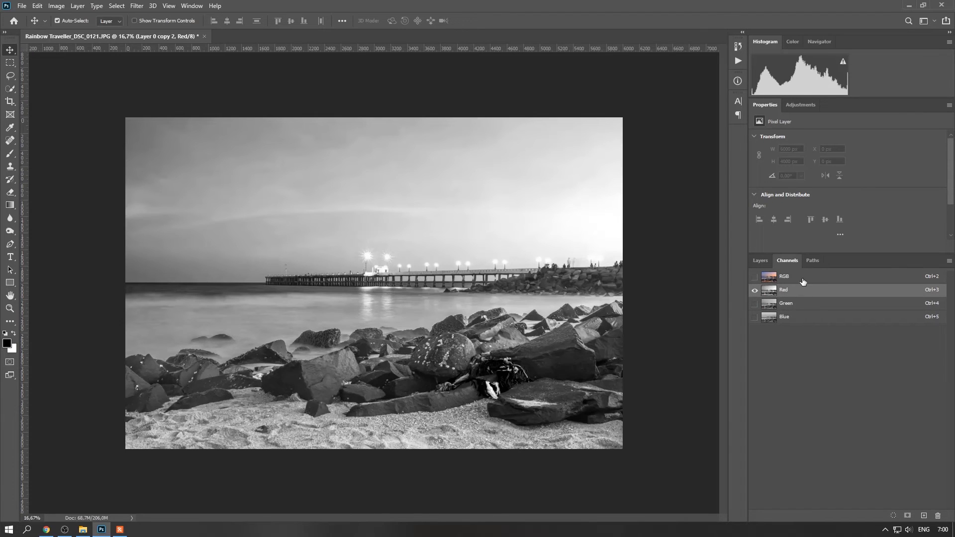
{"action": "left_click", "coordinate": [799, 279]}
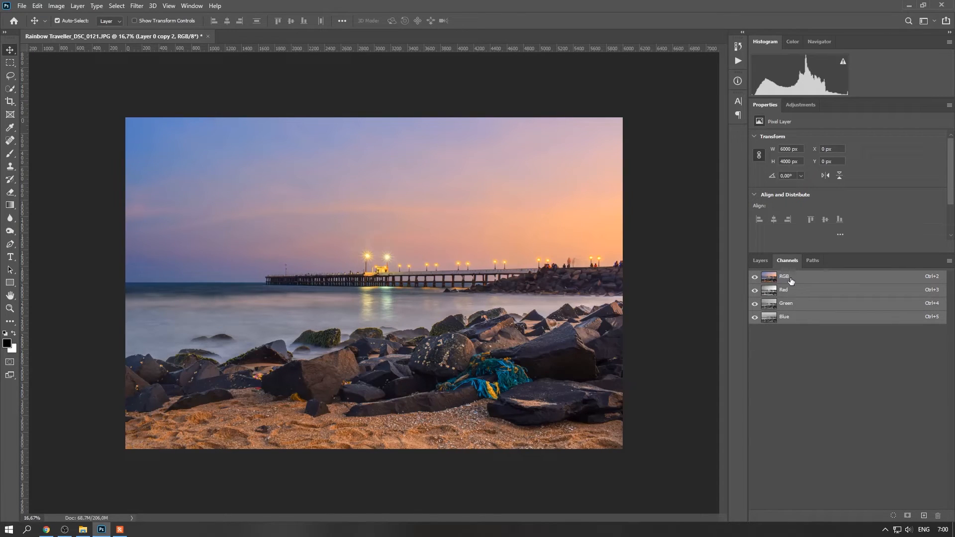
{"action": "left_click", "coordinate": [793, 321]}
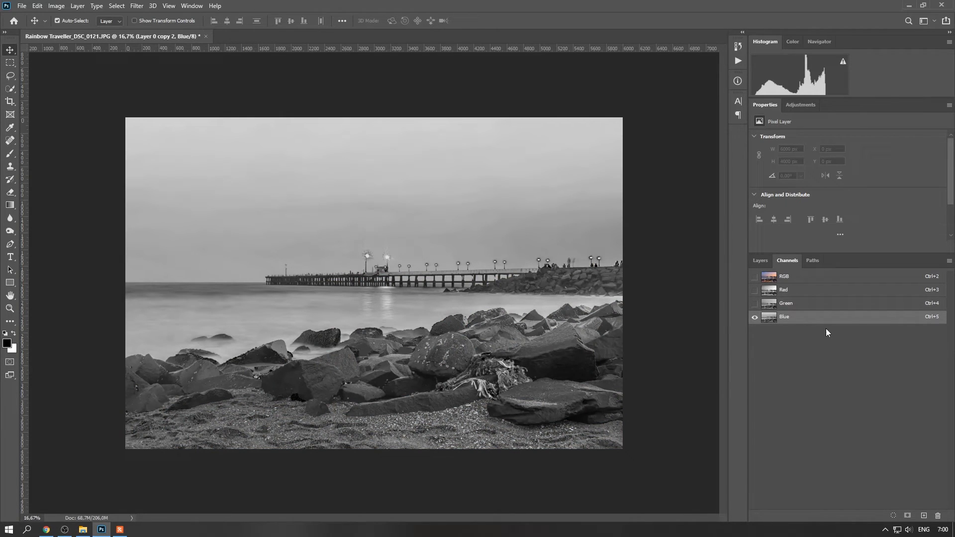
{"action": "left_click_drag", "start_coordinate": [788, 322], "coordinate": [924, 516]}
Step: Turn the Blue copy channel into pure black and white using Levels with input black at 97 and input white at 99
{"action": "left_click", "coordinate": [56, 5]}
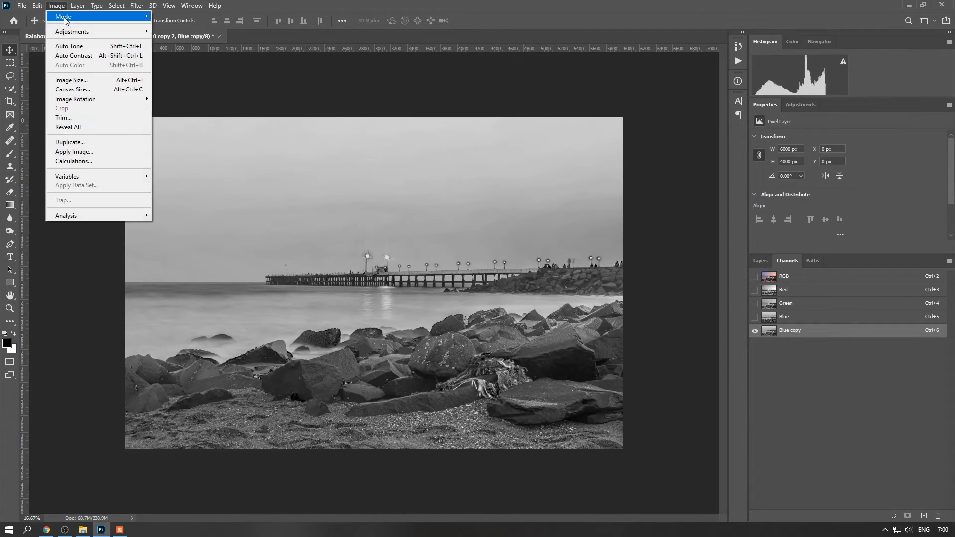
{"action": "mouse_move", "coordinate": [70, 32]}
{"action": "left_click", "coordinate": [180, 42]}
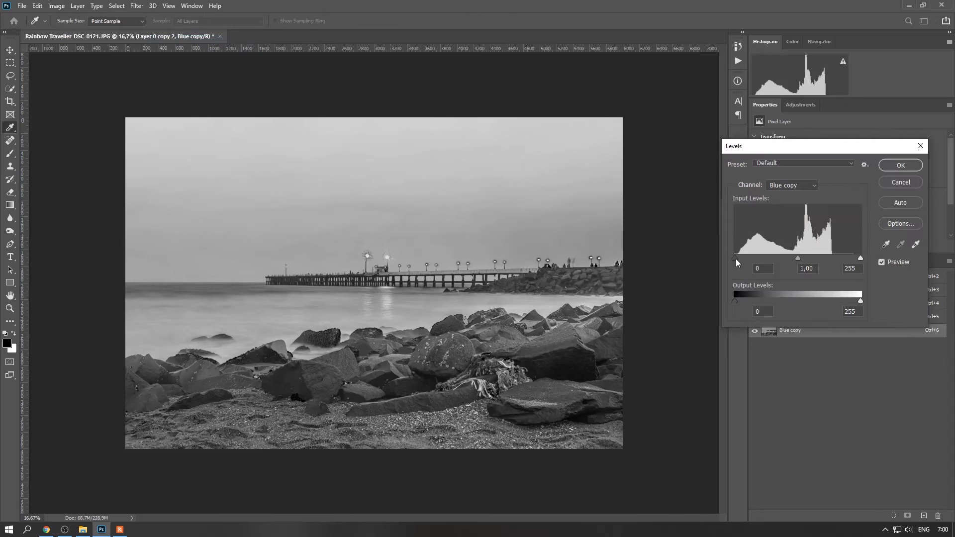
{"action": "left_click_drag", "start_coordinate": [736, 258], "coordinate": [769, 259]}
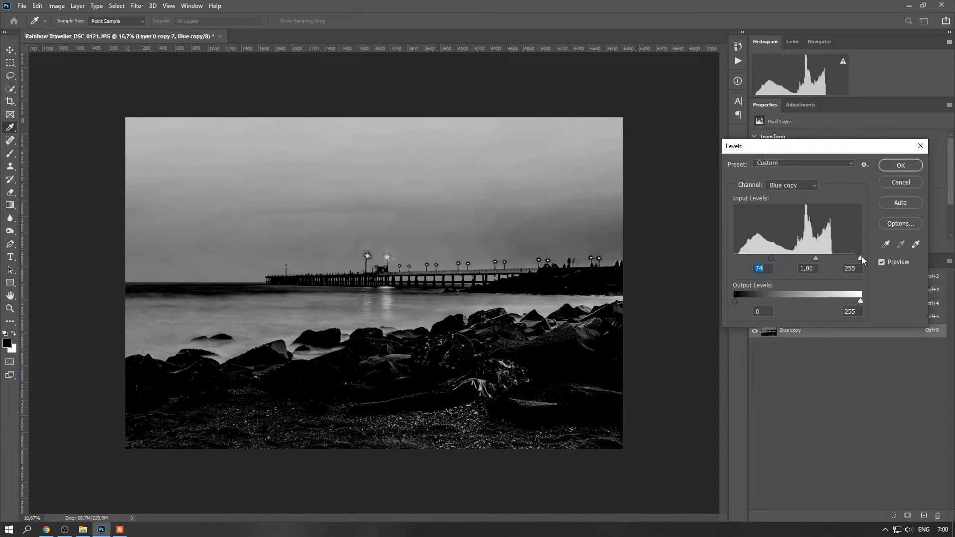
{"action": "left_click_drag", "start_coordinate": [861, 258], "coordinate": [794, 257]}
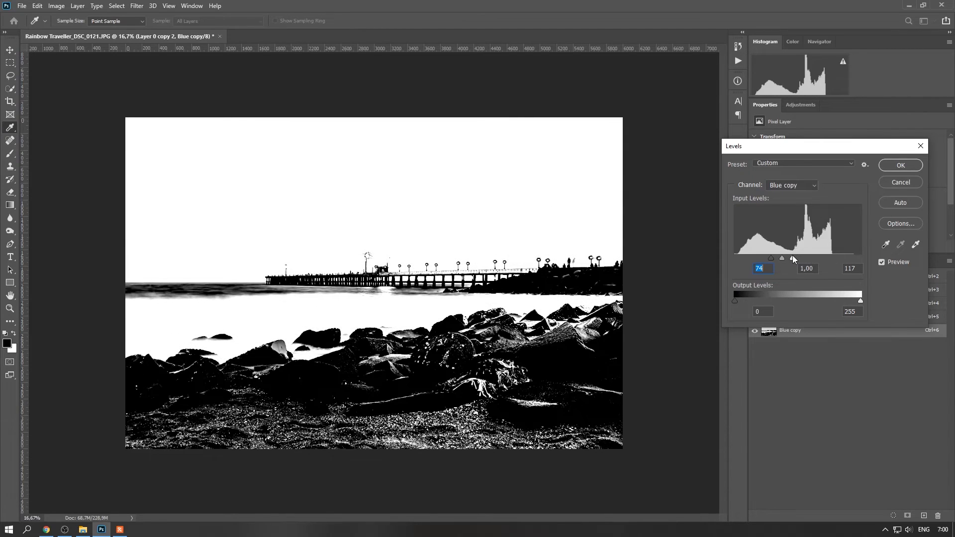
{"action": "left_click_drag", "start_coordinate": [790, 255], "coordinate": [781, 259]}
{"action": "left_click_drag", "start_coordinate": [781, 258], "coordinate": [785, 258]}
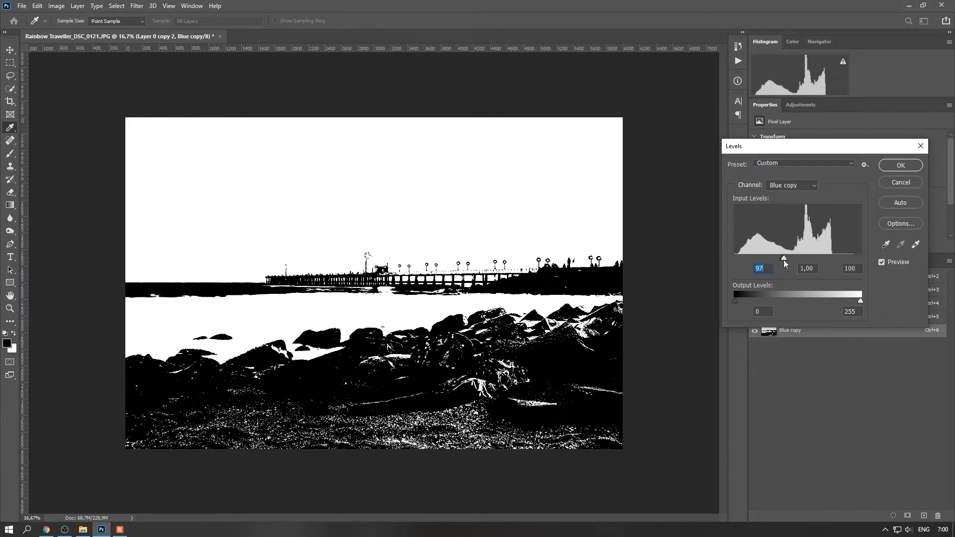
{"action": "key", "text": "Tab"}
{"action": "key", "text": "Tab"}
{"action": "type", "text": "99"}
{"action": "left_click", "coordinate": [896, 166]}
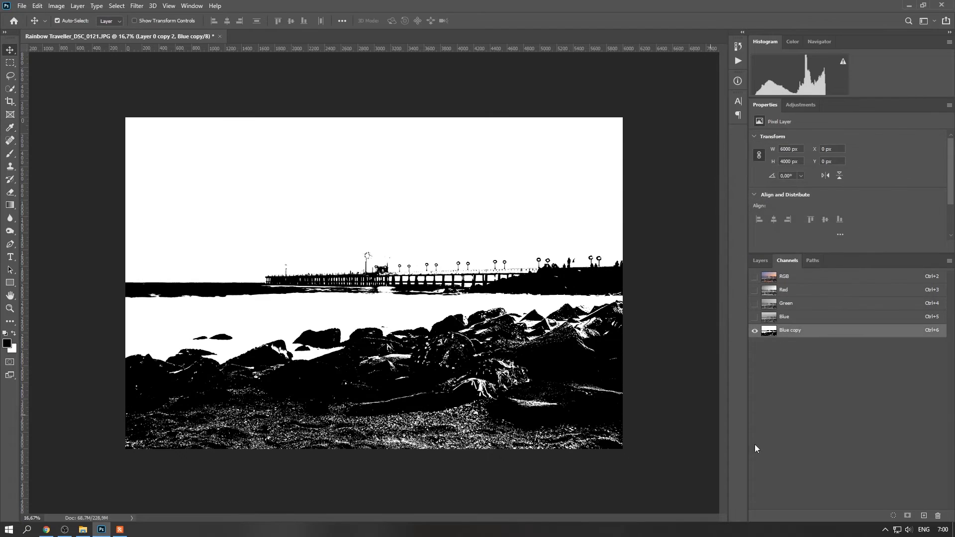
Step: Convert the Blue copy channel into a layer mask on Layer 0 copy 2 and delete the extra channel
{"action": "left_click_drag", "start_coordinate": [796, 335], "coordinate": [894, 515]}
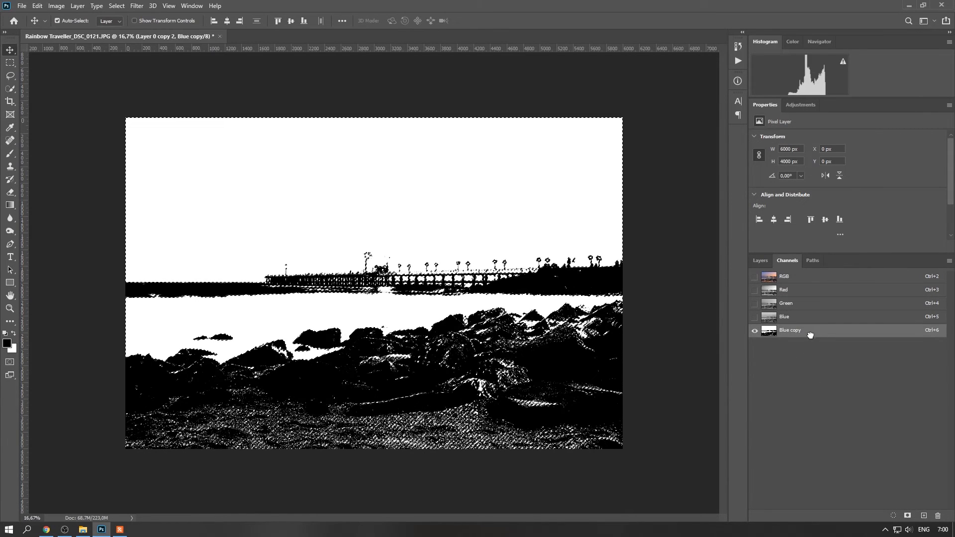
{"action": "left_click_drag", "start_coordinate": [812, 339], "coordinate": [940, 517]}
{"action": "left_click", "coordinate": [763, 261]}
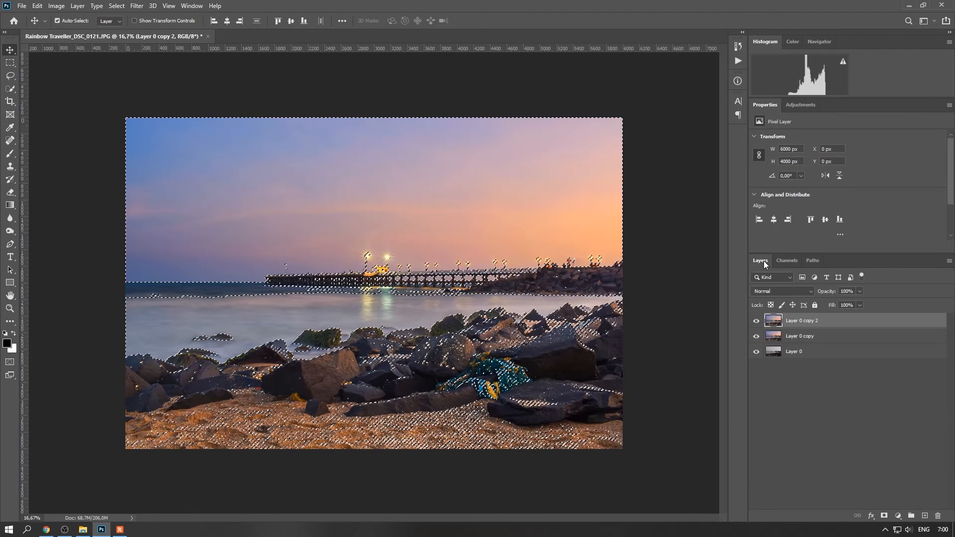
{"action": "left_click", "coordinate": [884, 516]}
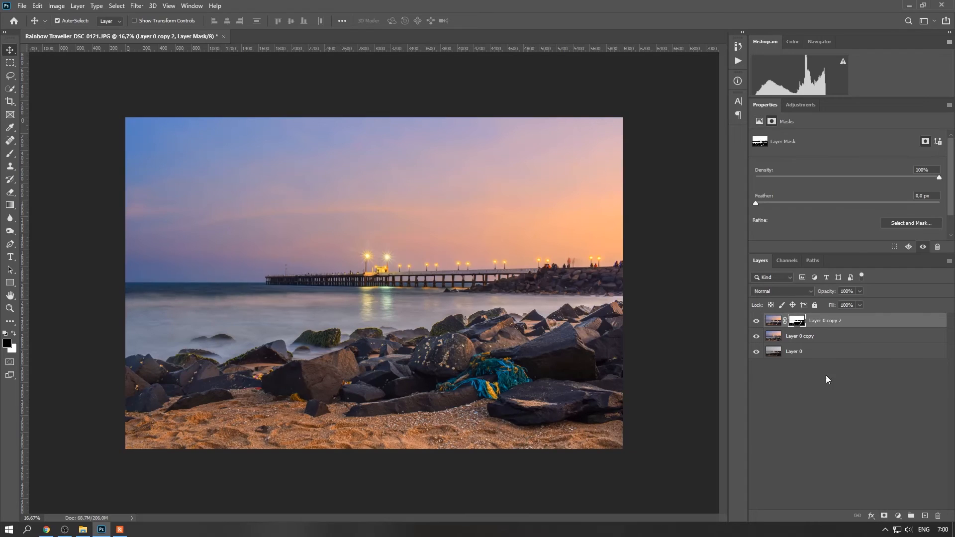
Step: Hide Layer 0 copy and Layer 0 so only the masked Layer 0 copy 2 is displayed
{"action": "left_click_drag", "start_coordinate": [757, 338], "coordinate": [745, 396]}
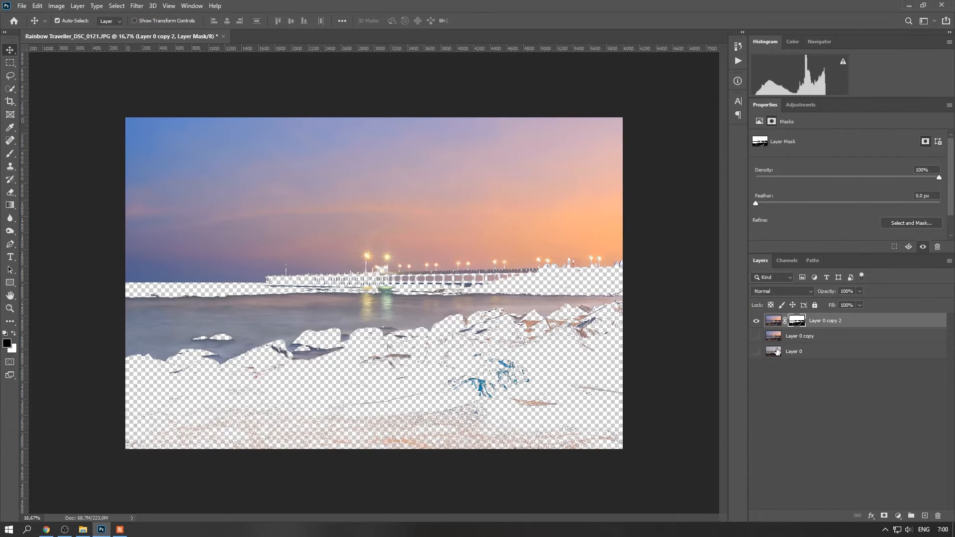
{"action": "left_click_drag", "start_coordinate": [757, 344], "coordinate": [757, 352]}
{"action": "left_click", "coordinate": [757, 351]}
Step: Paint black over the remaining rock and sand patches on the Layer 0 copy 2 mask with a 400 px brush at 100% opacity and hardness
{"action": "left_click", "coordinate": [9, 153]}
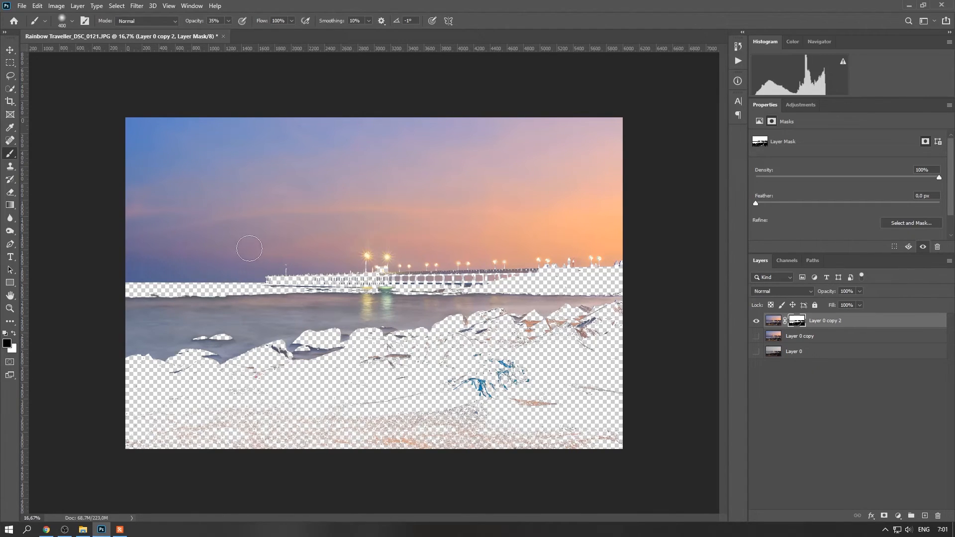
{"action": "left_click", "coordinate": [230, 21]}
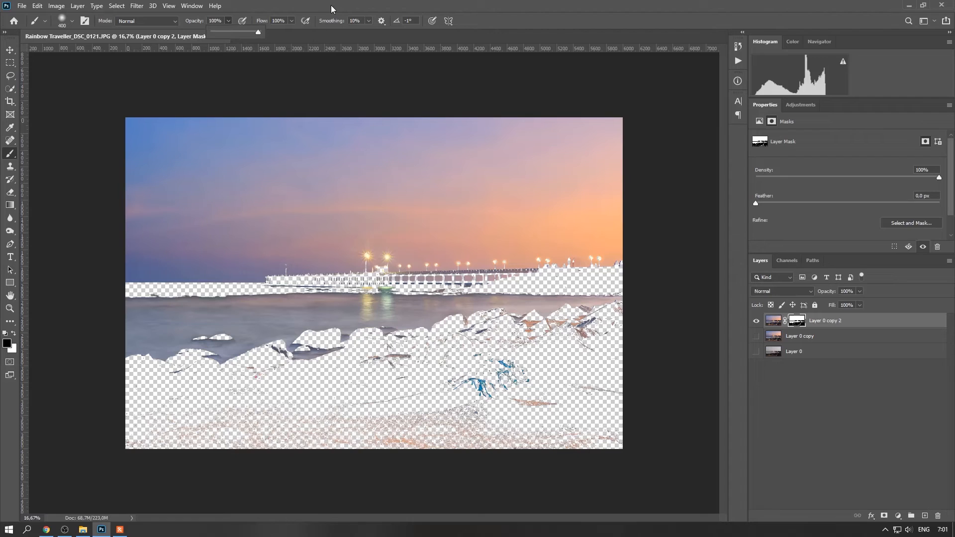
{"action": "right_click", "coordinate": [391, 339]}
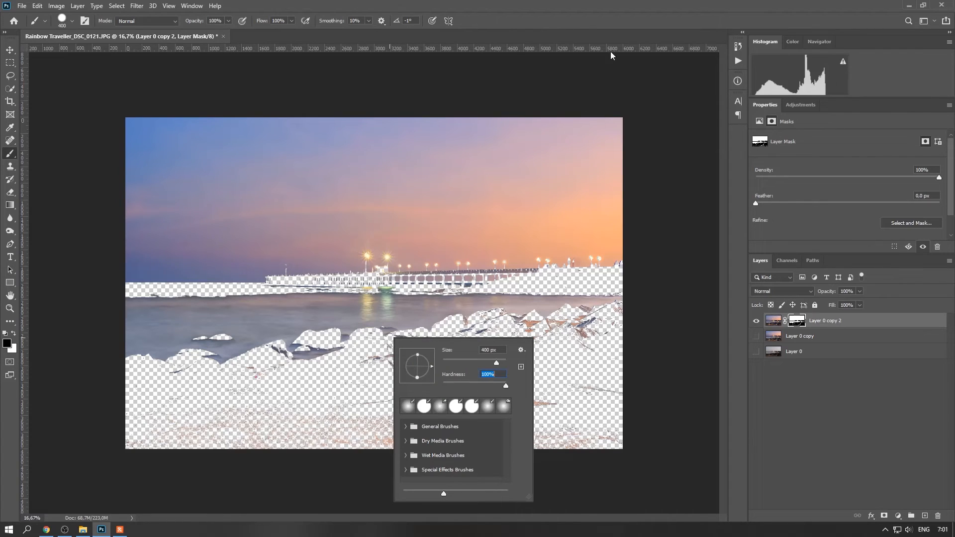
{"action": "key", "text": "Return"}
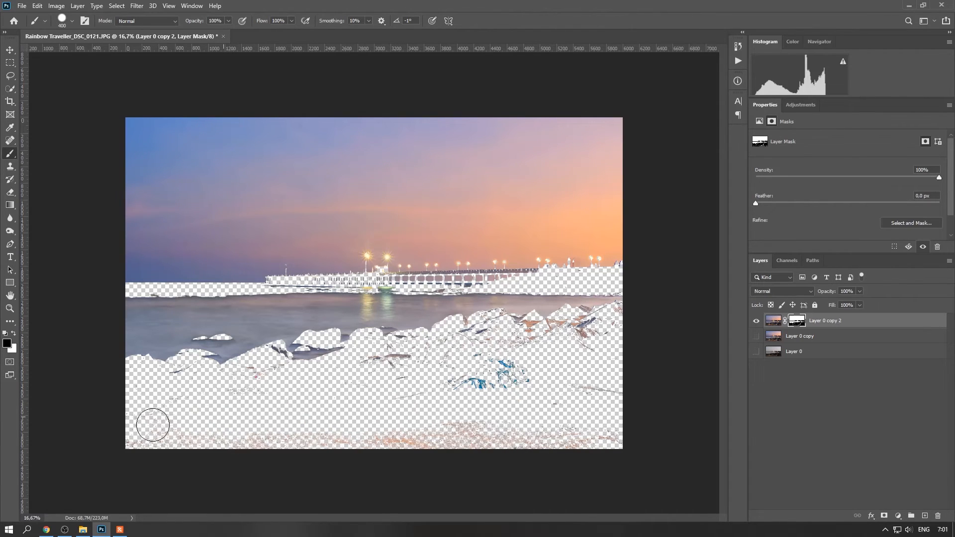
{"action": "mouse_move", "coordinate": [234, 382]}
{"action": "left_mouse_down"}
{"action": "mouse_move", "coordinate": [393, 352]}
{"action": "mouse_move", "coordinate": [416, 366]}
{"action": "mouse_move", "coordinate": [448, 336]}
{"action": "mouse_move", "coordinate": [482, 327]}
{"action": "mouse_move", "coordinate": [578, 333]}
{"action": "mouse_move", "coordinate": [535, 358]}
{"action": "mouse_move", "coordinate": [661, 388]}
{"action": "mouse_move", "coordinate": [121, 438]}
{"action": "mouse_move", "coordinate": [507, 439]}
{"action": "left_mouse_up"}
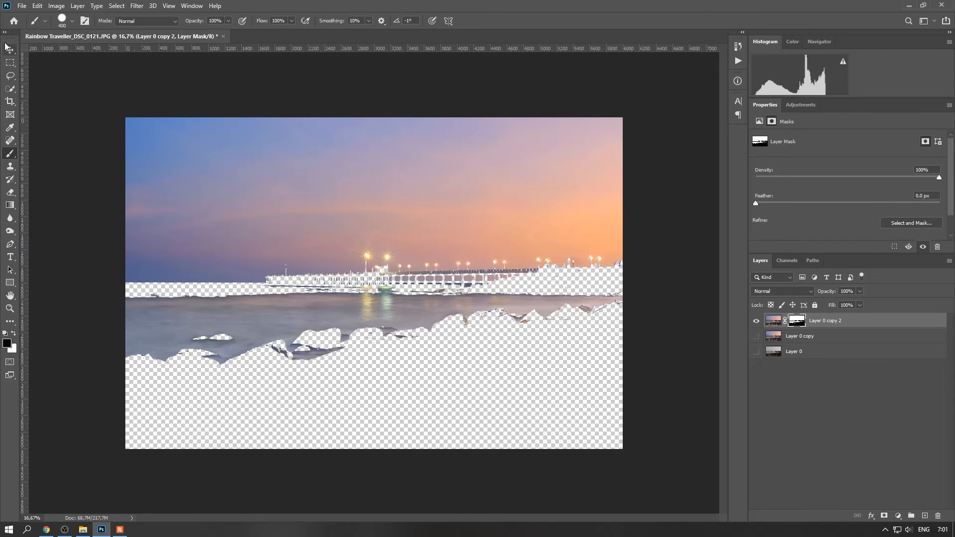
{"action": "left_click", "coordinate": [10, 62]}
{"action": "key", "text": "v"}
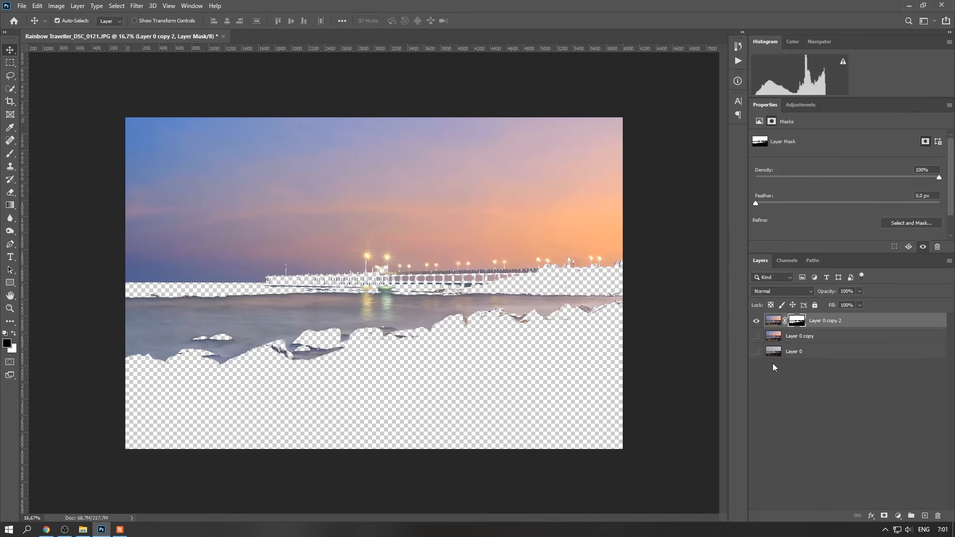
Step: Paint white on the Layer 0 copy 2 mask to restore the strip of sea along the horizon up to the pier's far end
{"action": "left_click", "coordinate": [757, 336]}
{"action": "left_click", "coordinate": [757, 337]}
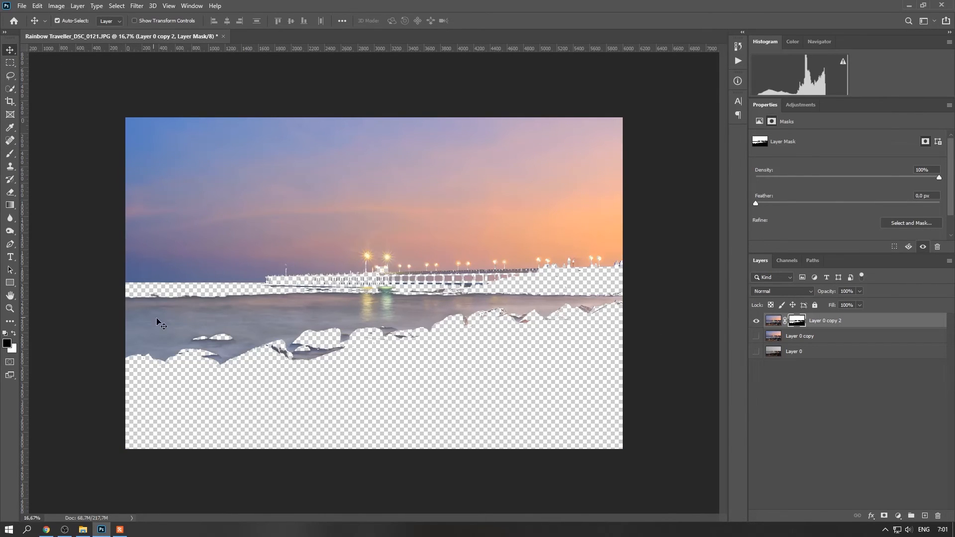
{"action": "scroll", "coordinate": [370, 298], "scroll_direction": "up", "scroll_amount": 3}
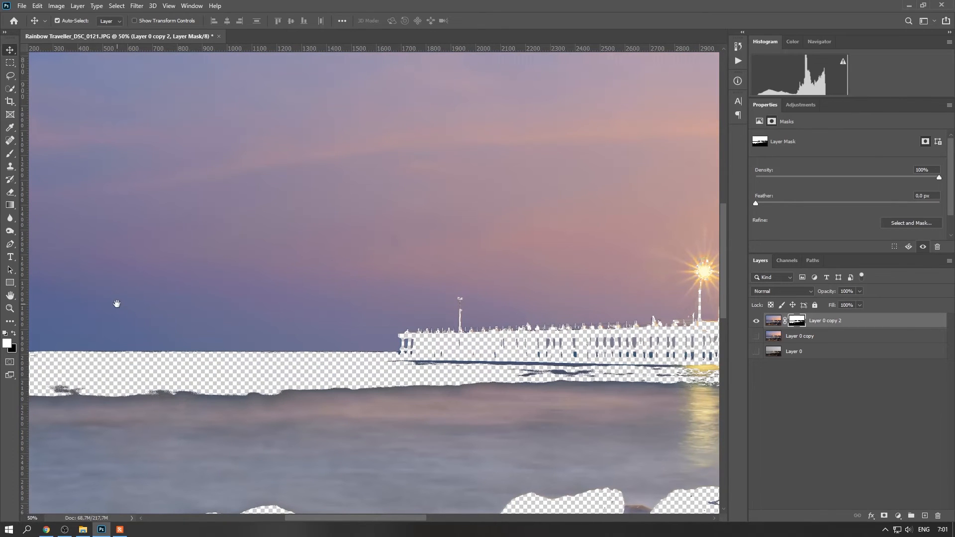
{"action": "left_click_drag", "start_coordinate": [117, 304], "coordinate": [230, 337]}
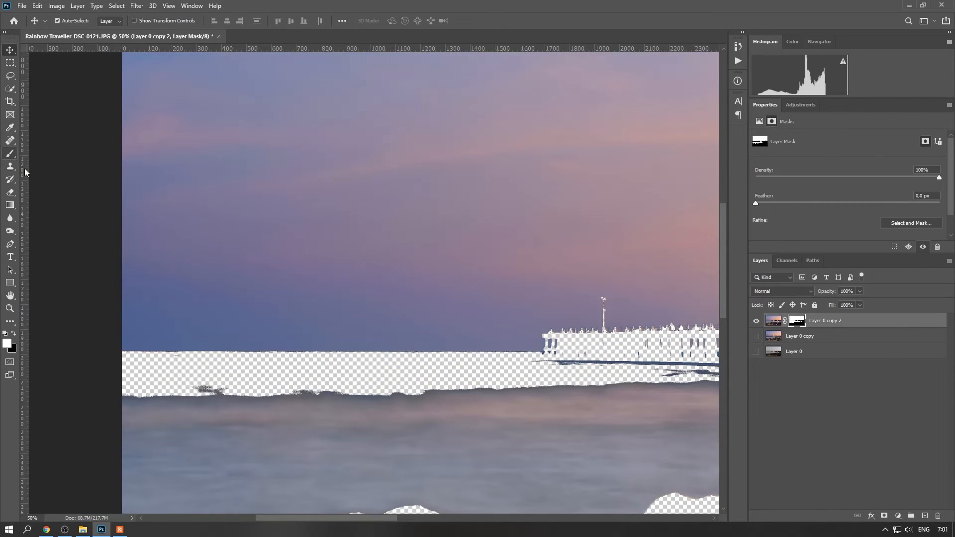
{"action": "left_click", "coordinate": [7, 157]}
{"action": "mouse_move", "coordinate": [187, 326]}
{"action": "left_mouse_down"}
{"action": "mouse_move", "coordinate": [133, 392]}
{"action": "mouse_move", "coordinate": [479, 377]}
{"action": "left_mouse_up"}
{"action": "left_click_drag", "start_coordinate": [479, 377], "coordinate": [222, 315]}
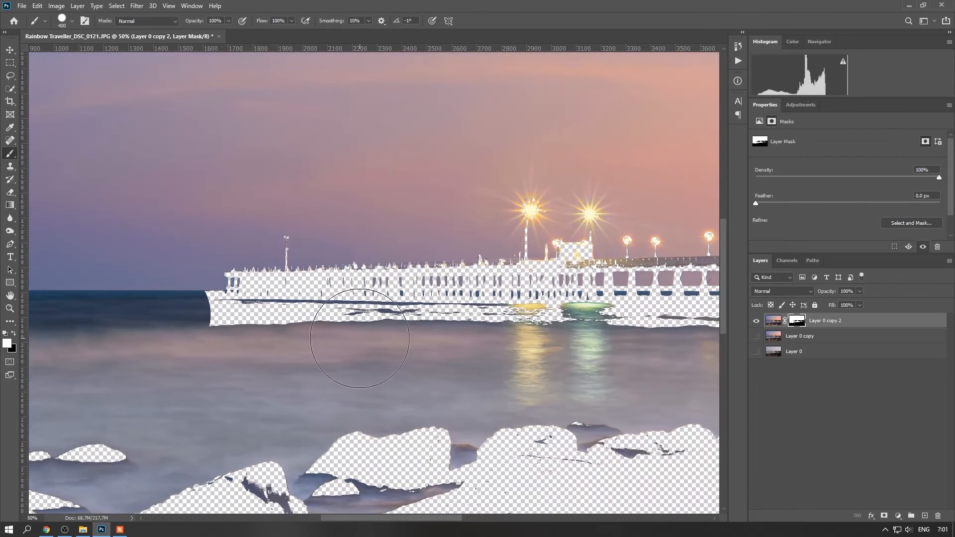
Step: Paint white on the mask over the water just below the pier with a softer 175 px brush
{"action": "key", "text": "bracketleft"}
{"action": "key", "text": "bracketleft"}
{"action": "key", "text": "bracketleft"}
{"action": "key", "text": "bracketleft"}
{"action": "right_click", "coordinate": [566, 333]}
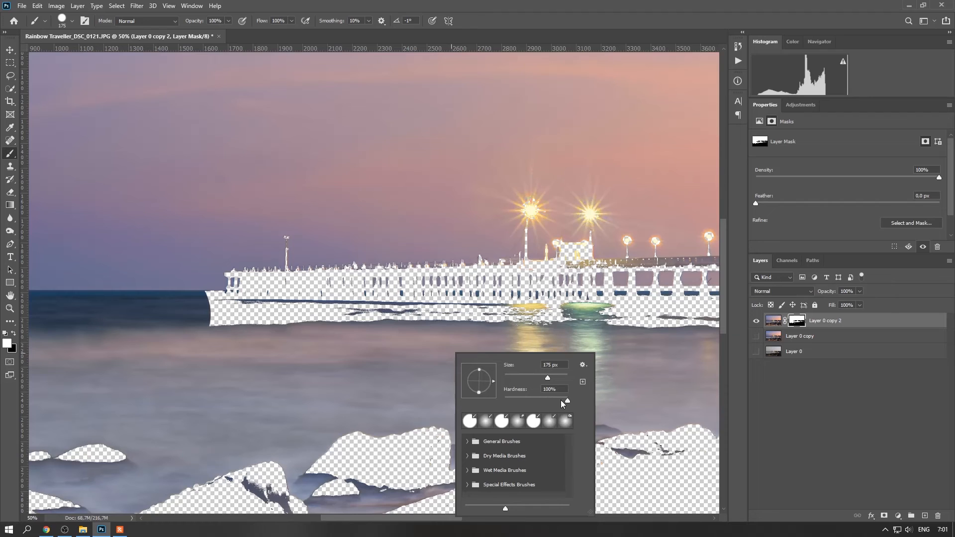
{"action": "key", "text": "Return"}
{"action": "mouse_move", "coordinate": [413, 346]}
{"action": "left_mouse_down"}
{"action": "mouse_move", "coordinate": [181, 314]}
{"action": "mouse_move", "coordinate": [595, 323]}
{"action": "mouse_move", "coordinate": [292, 320]}
{"action": "mouse_move", "coordinate": [207, 305]}
{"action": "mouse_move", "coordinate": [207, 316]}
{"action": "mouse_move", "coordinate": [25, 314]}
{"action": "left_mouse_up"}
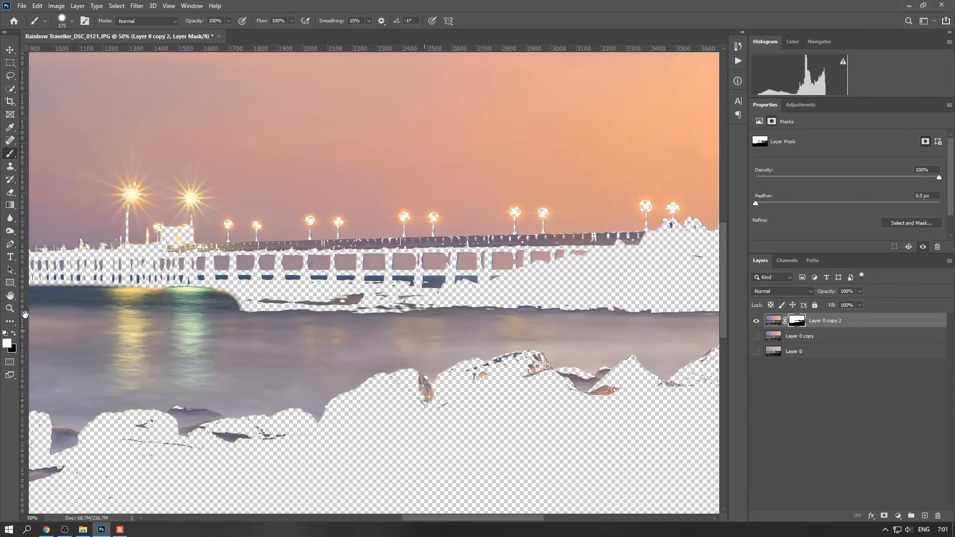
Step: Show Layer 0 copy beneath the masked layer and view the whole photo
{"action": "left_click", "coordinate": [757, 336]}
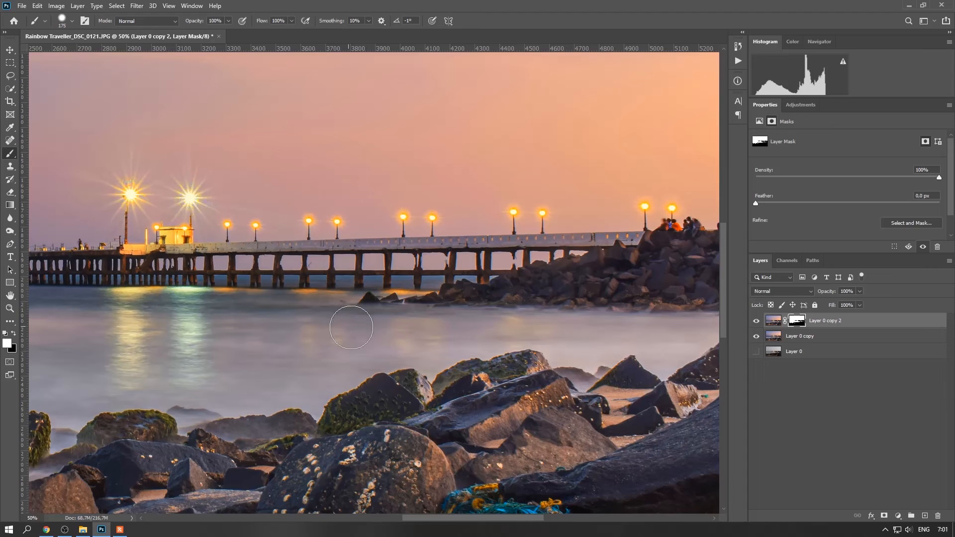
{"action": "key", "text": "ctrl+minus"}
{"action": "key", "text": "ctrl+minus"}
{"action": "key", "text": "ctrl+minus"}
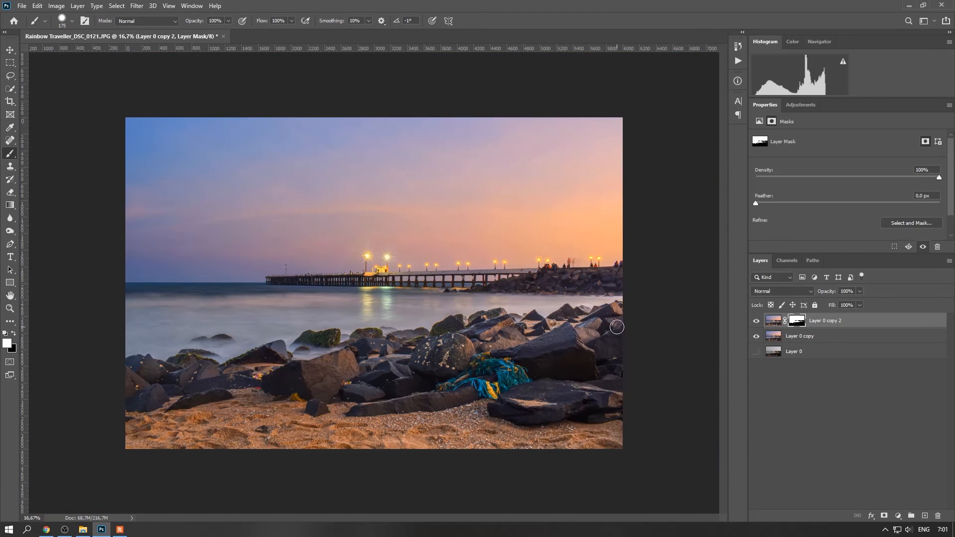
Step: Merge Layer 0 copy 2 and Layer 0 copy into one layer above Layer 0
{"action": "left_click", "coordinate": [10, 49]}
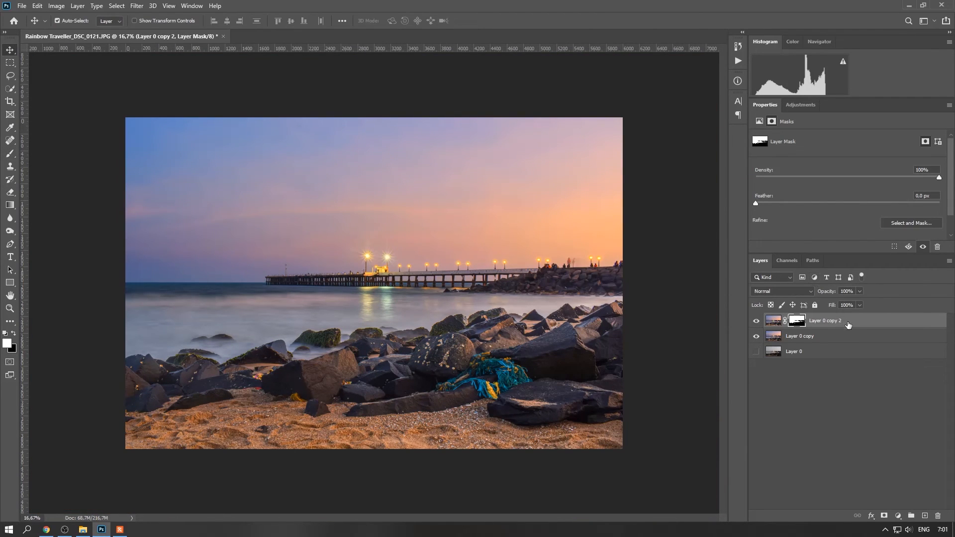
{"action": "left_click", "coordinate": [880, 336], "text": "shift"}
{"action": "right_click", "coordinate": [882, 332]}
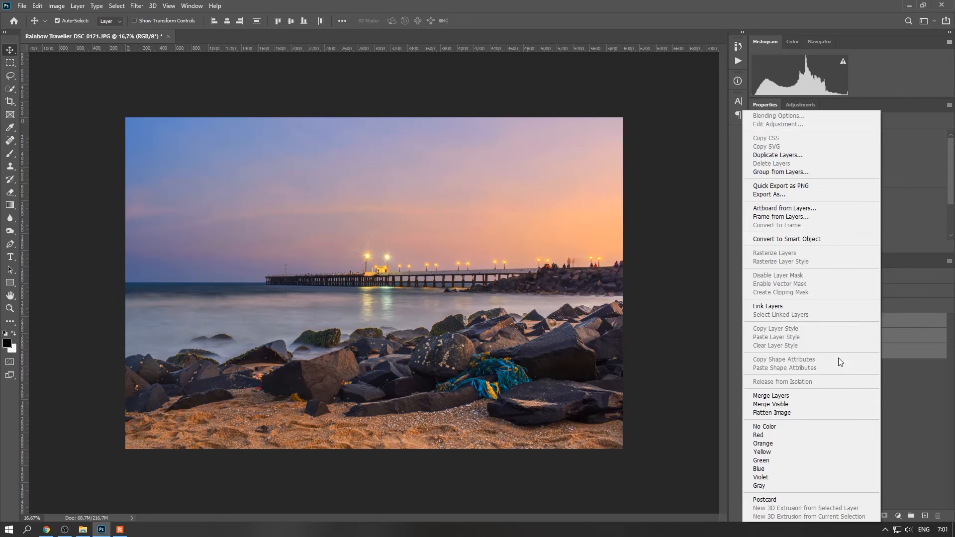
{"action": "left_click", "coordinate": [826, 400]}
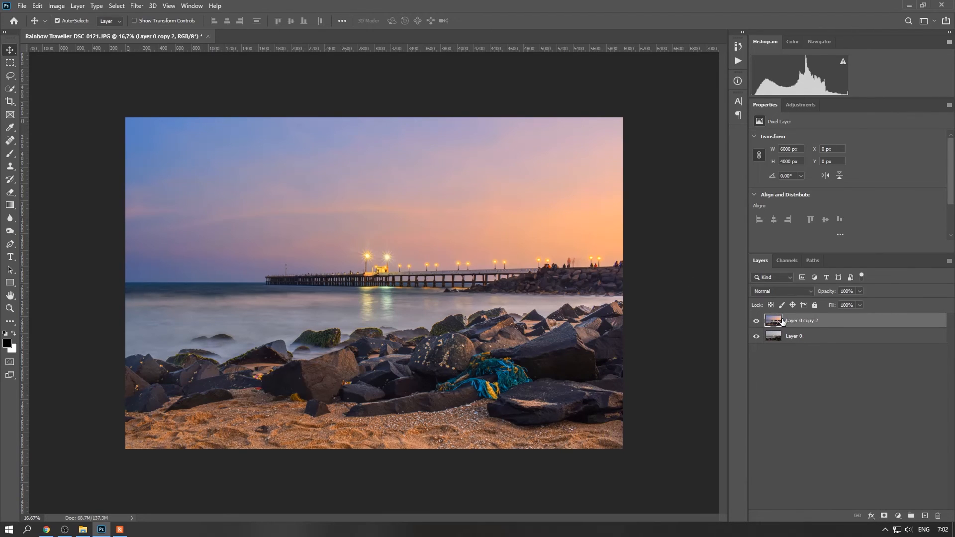
Step: Compare the edited photo with the original by toggling the visibility of the merged layer
{"action": "left_click", "coordinate": [757, 322]}
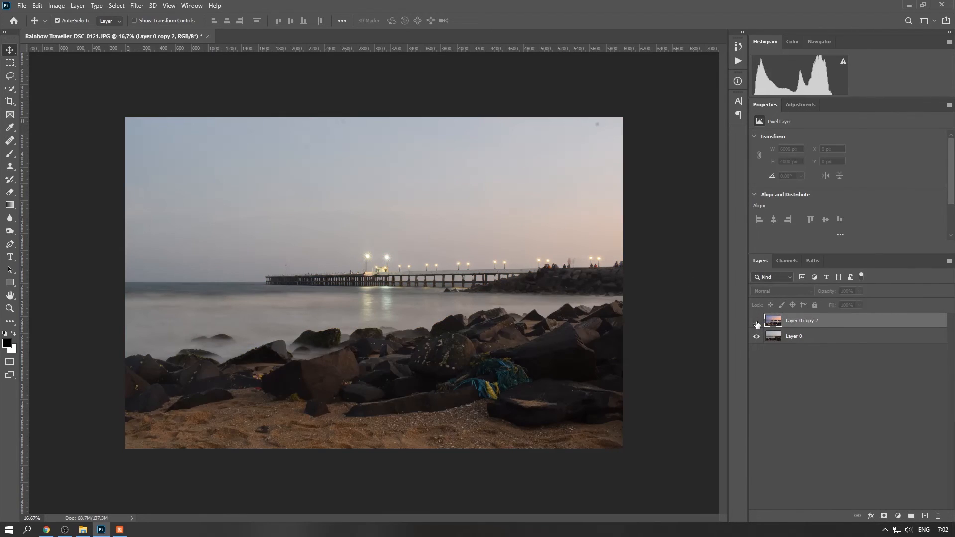
{"action": "left_click", "coordinate": [756, 322]}
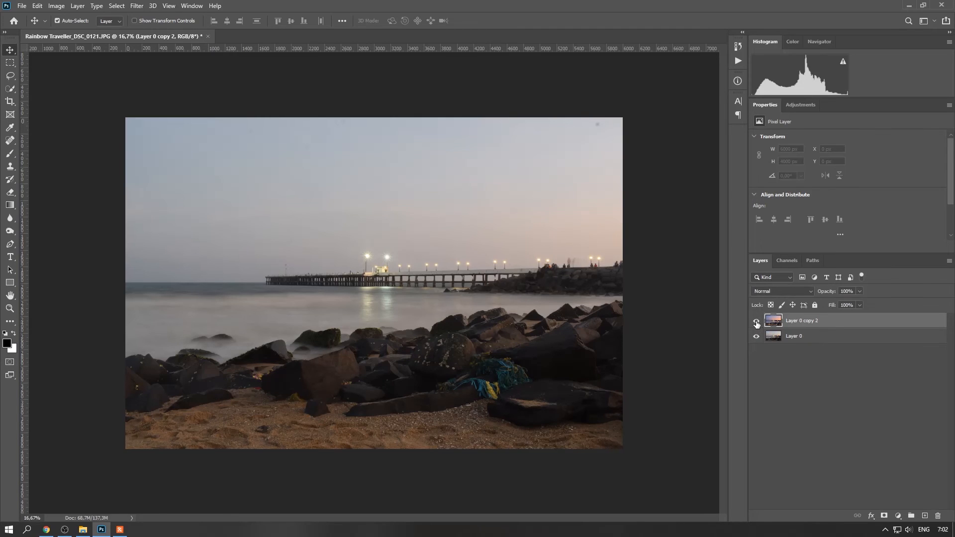
{"action": "left_click", "coordinate": [756, 322]}
{"action": "left_click", "coordinate": [756, 322]}
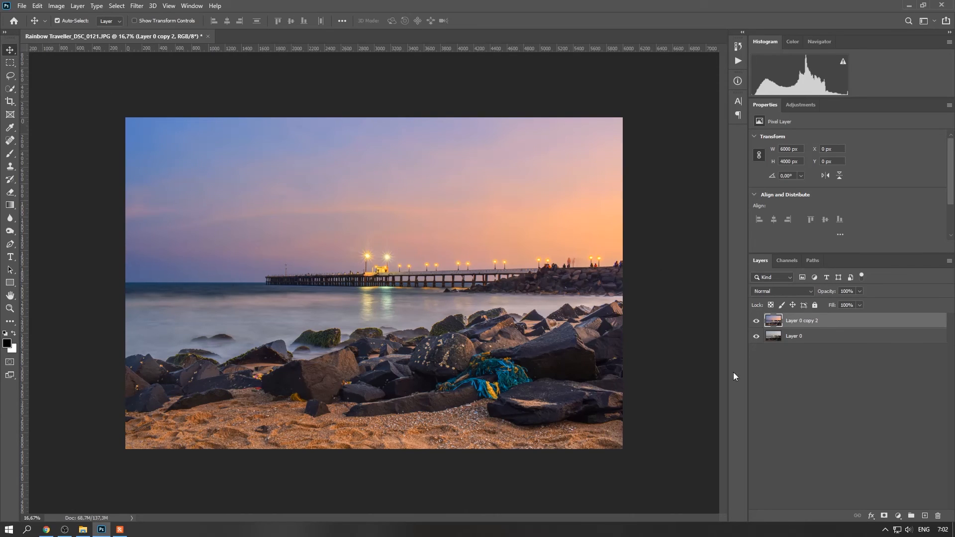
Step: Save the photo as the JPEG Rainbow Traveller_DSC_0121 at quality 12 in a subfolder of Foto Subscribers
{"action": "left_click", "coordinate": [38, 6]}
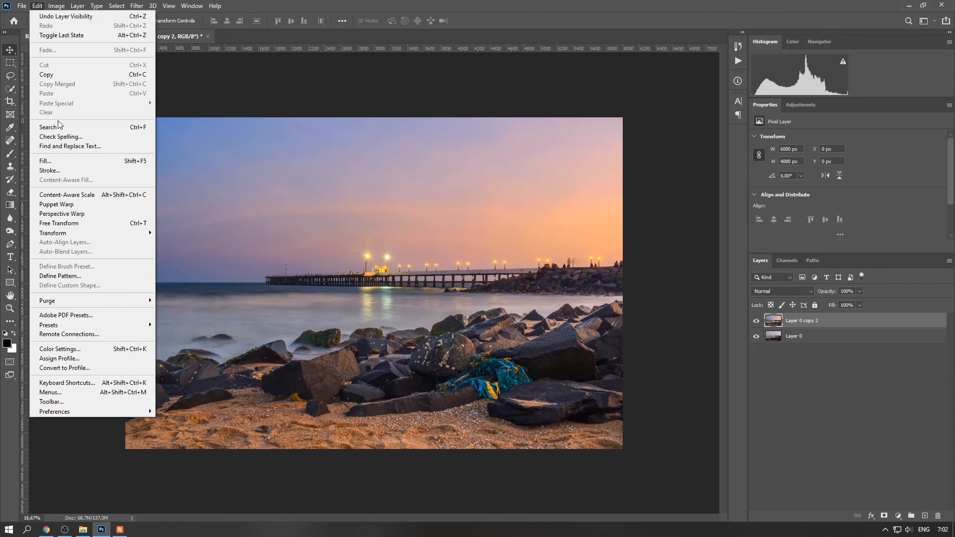
{"action": "mouse_move", "coordinate": [22, 6]}
{"action": "left_click", "coordinate": [57, 124]}
{"action": "left_click", "coordinate": [272, 230]}
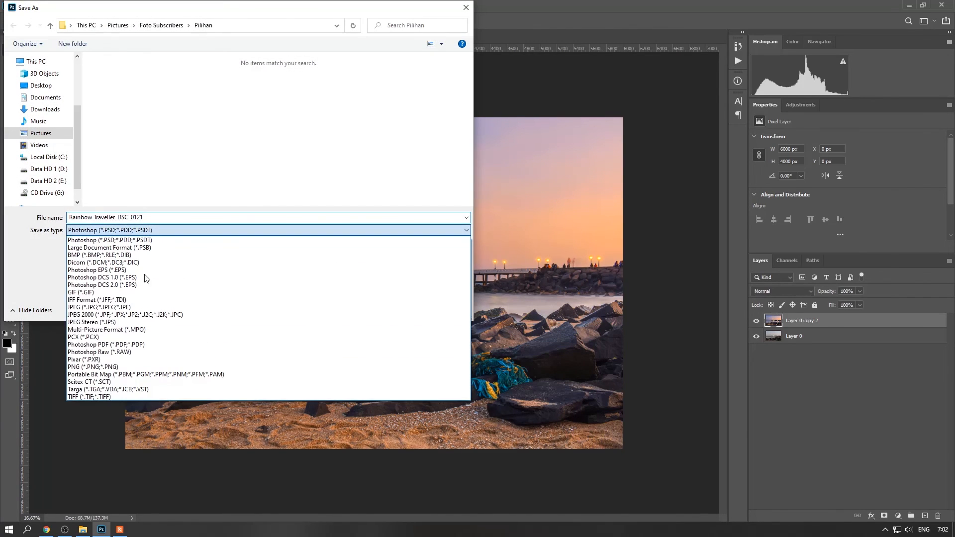
{"action": "left_click", "coordinate": [149, 307]}
{"action": "left_click", "coordinate": [157, 27]}
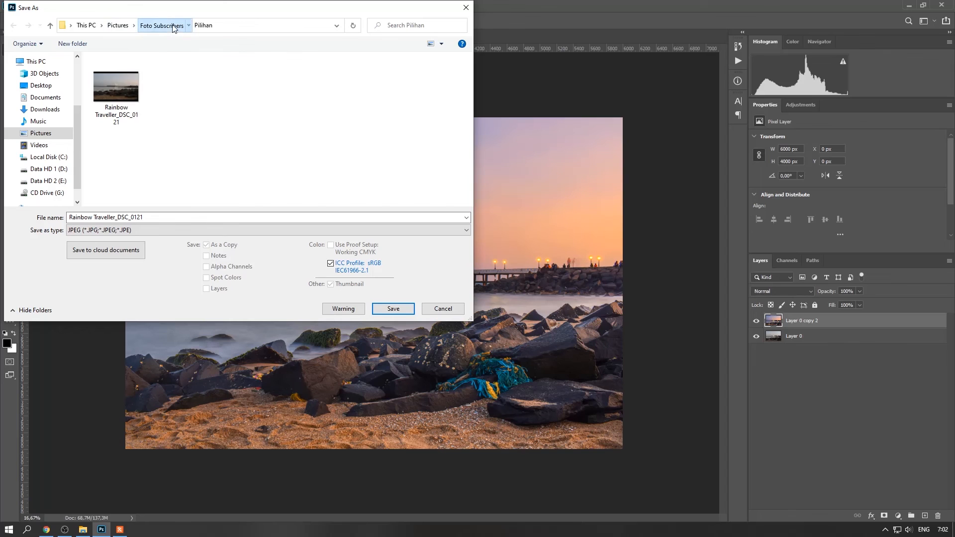
{"action": "double_click", "coordinate": [170, 82]}
{"action": "left_click", "coordinate": [392, 309]}
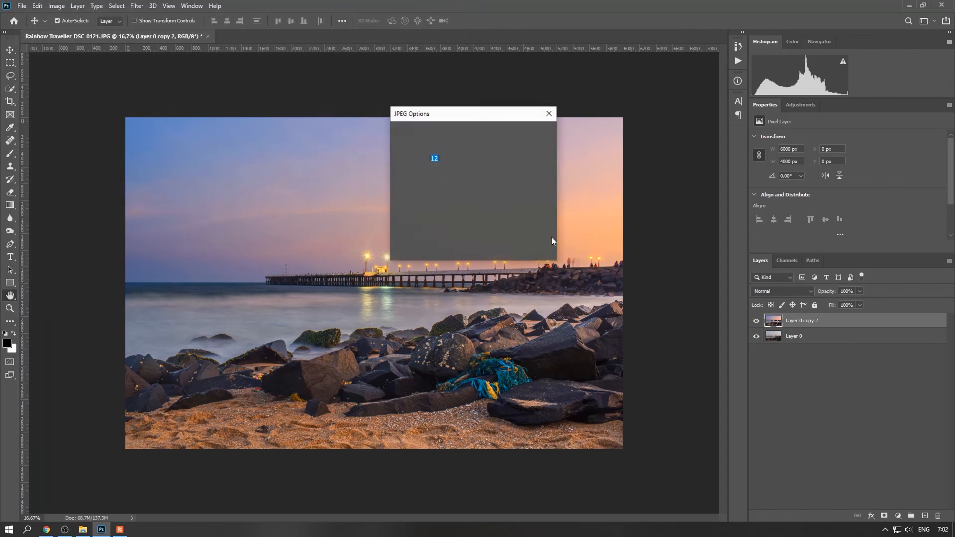
{"action": "left_click", "coordinate": [538, 132]}
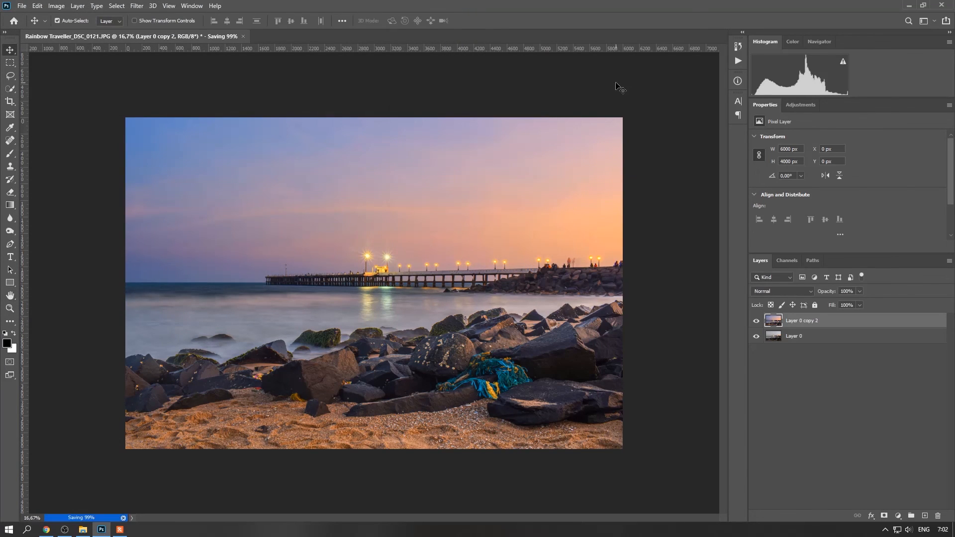